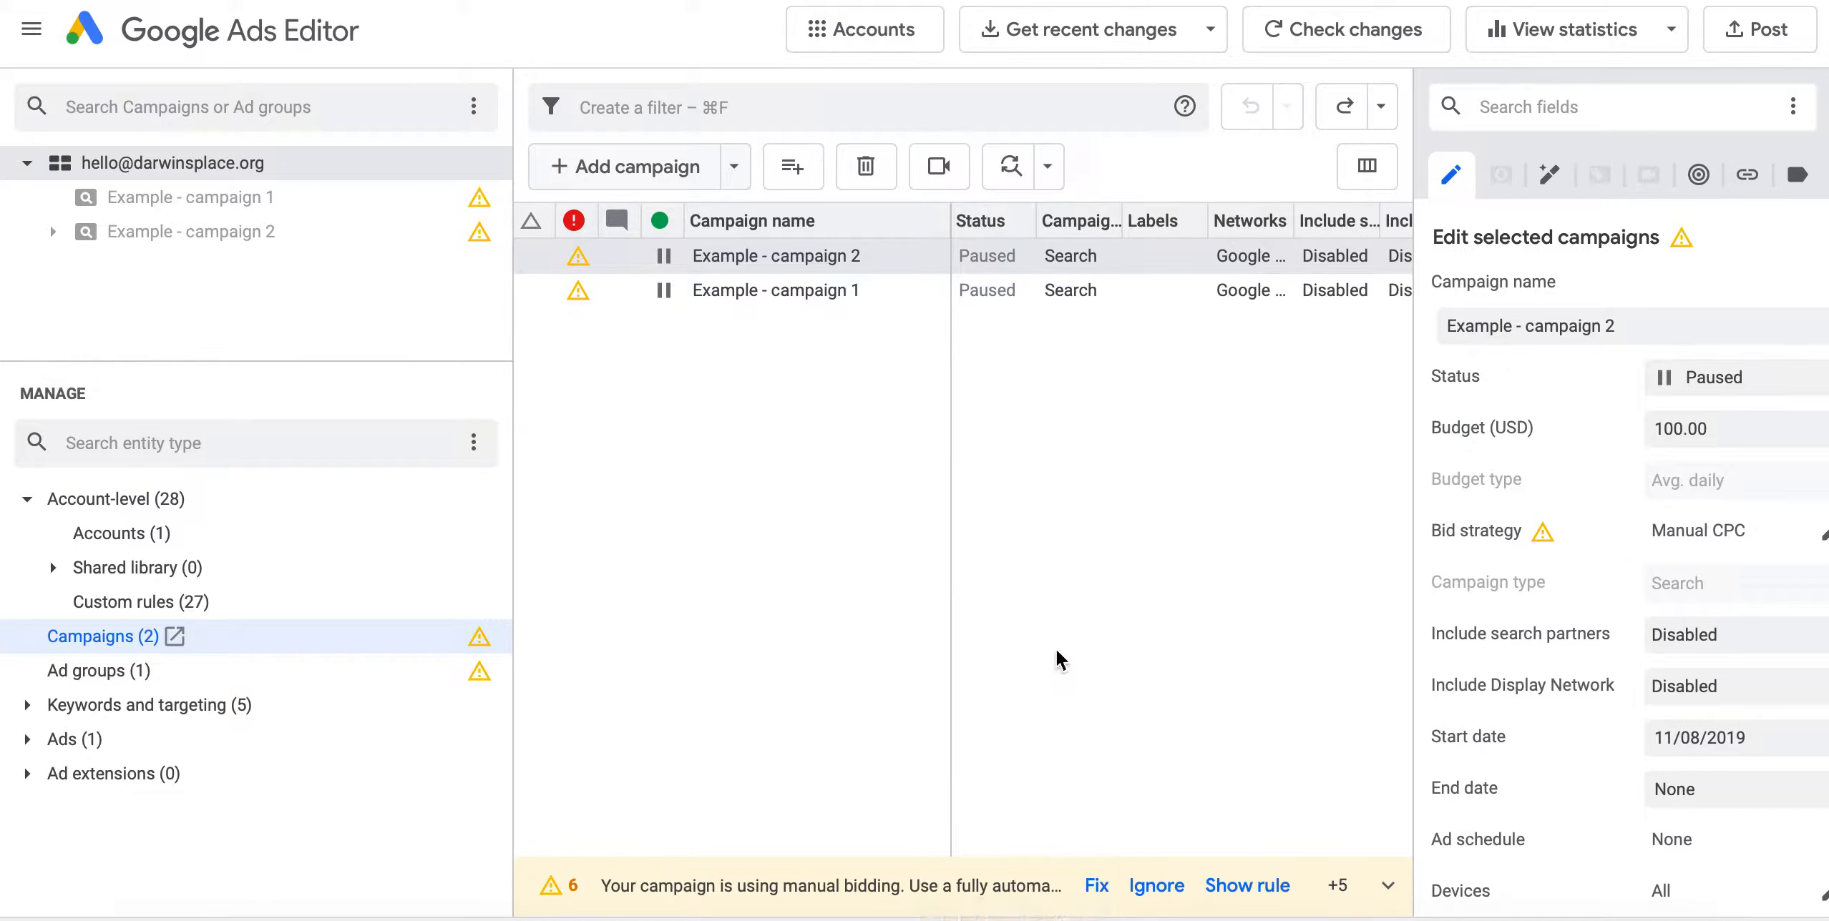
- Switch to Excel, review the copied campaign names in A1:A9 of the Building Campaigns sheet, and return to Google Ads Editor
{"action": "left_click", "coordinate": [1012, 919]}
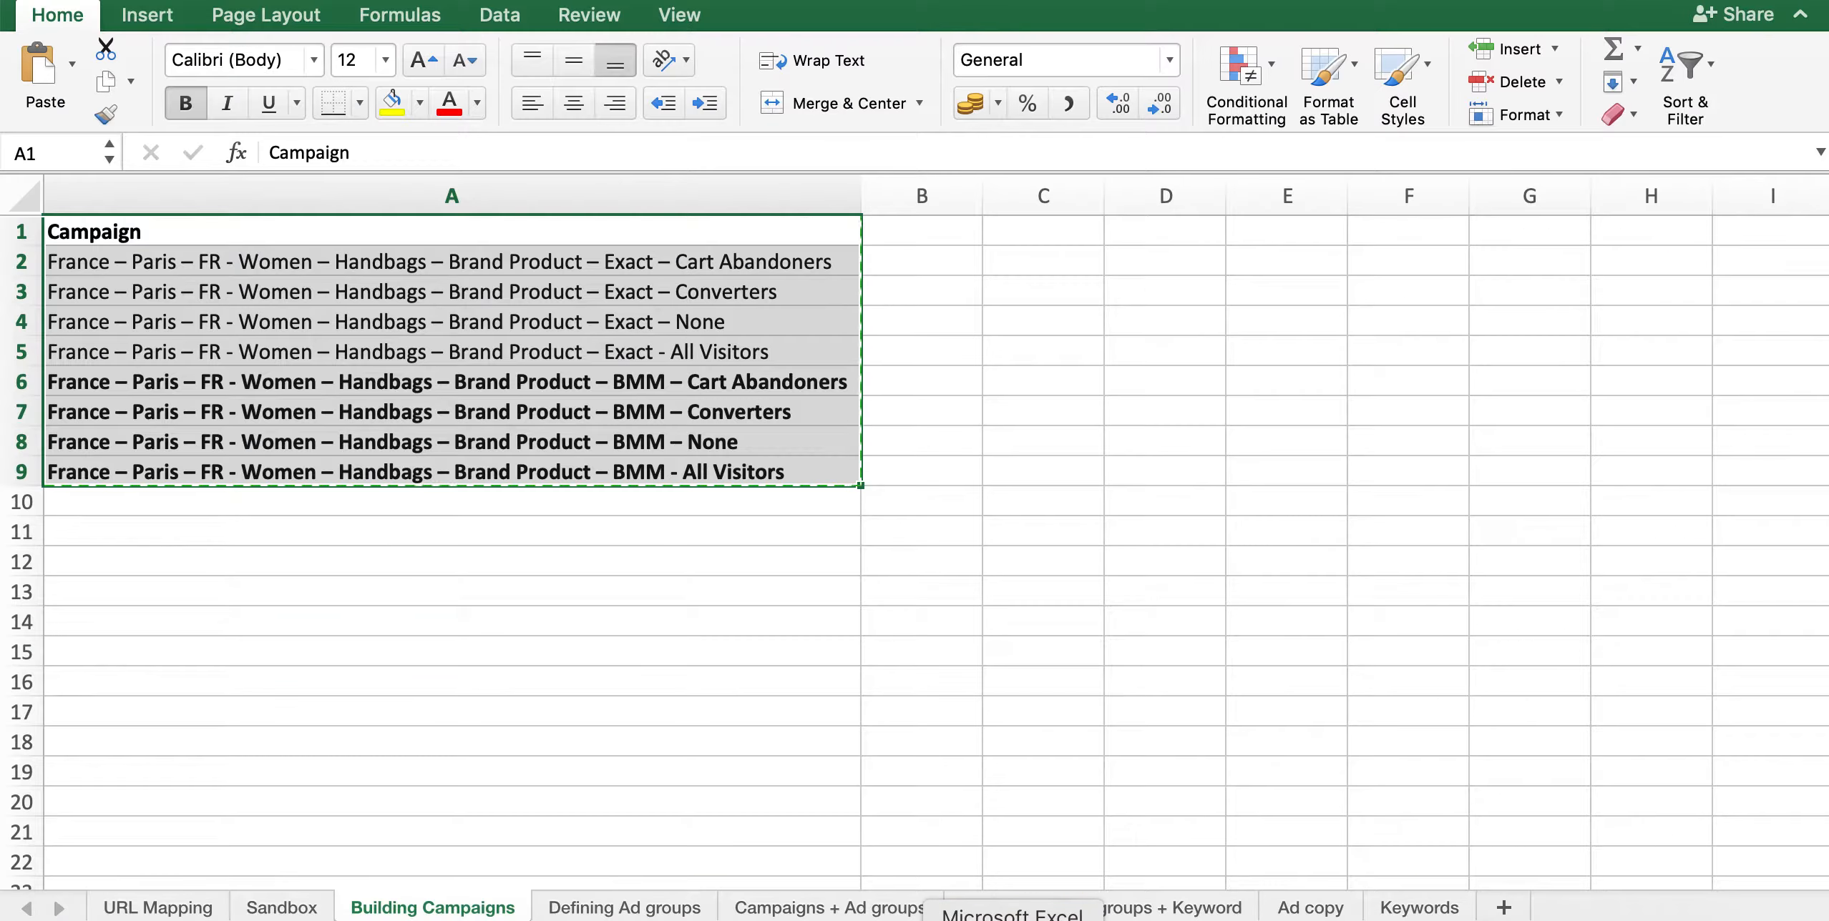
{"action": "left_click", "coordinate": [519, 619]}
{"action": "left_click", "coordinate": [421, 262]}
{"action": "left_click_drag", "start_coordinate": [422, 232], "coordinate": [426, 473]}
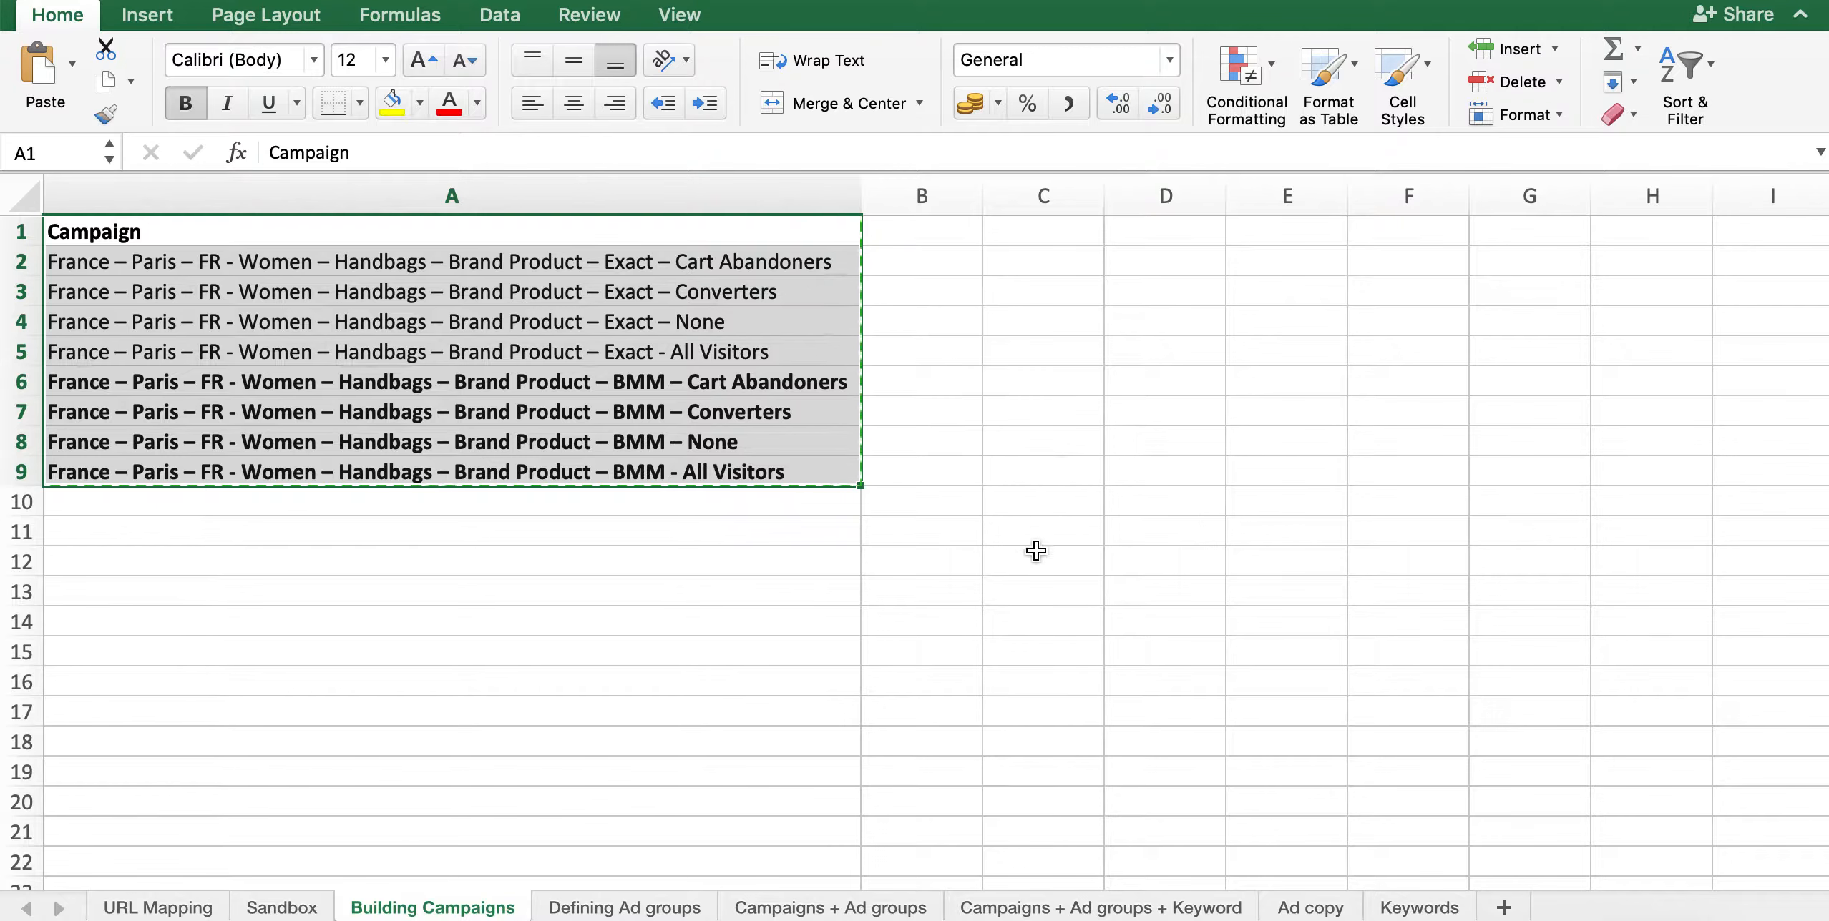
{"action": "left_click", "coordinate": [1513, 917]}
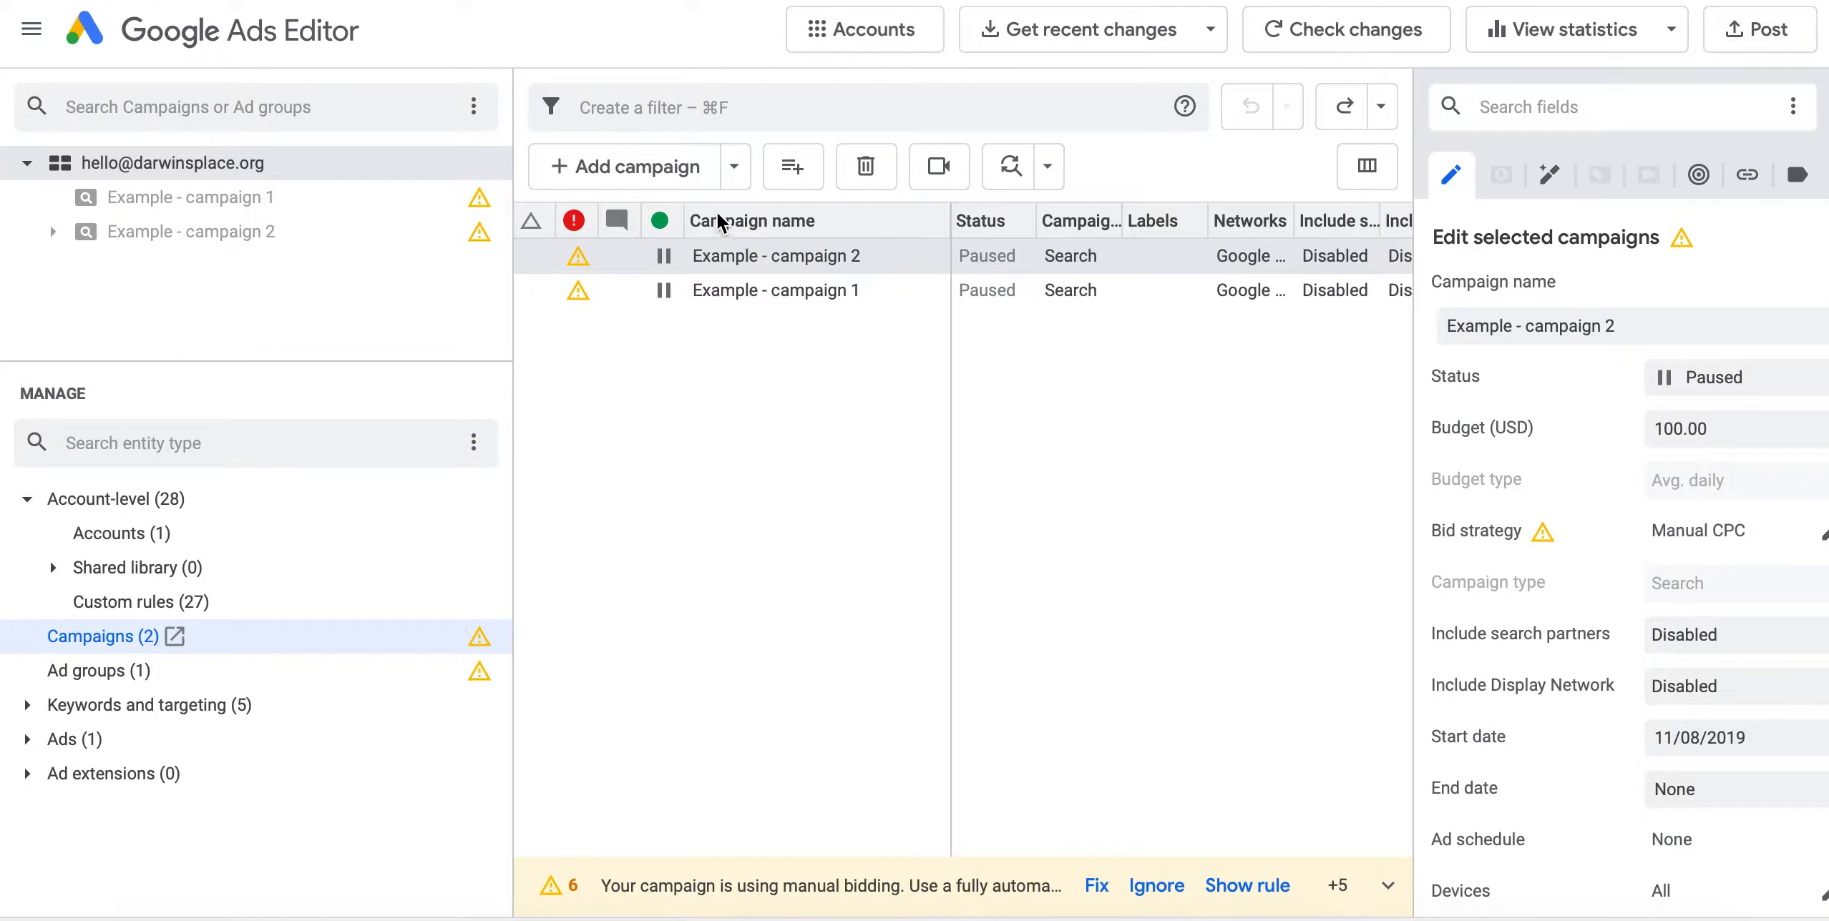
- Switch to Excel, examine the Campaigns + Ad groups sheet listing campaigns with their ad groups, and return to Google Ads Editor
{"action": "left_click", "coordinate": [1013, 920]}
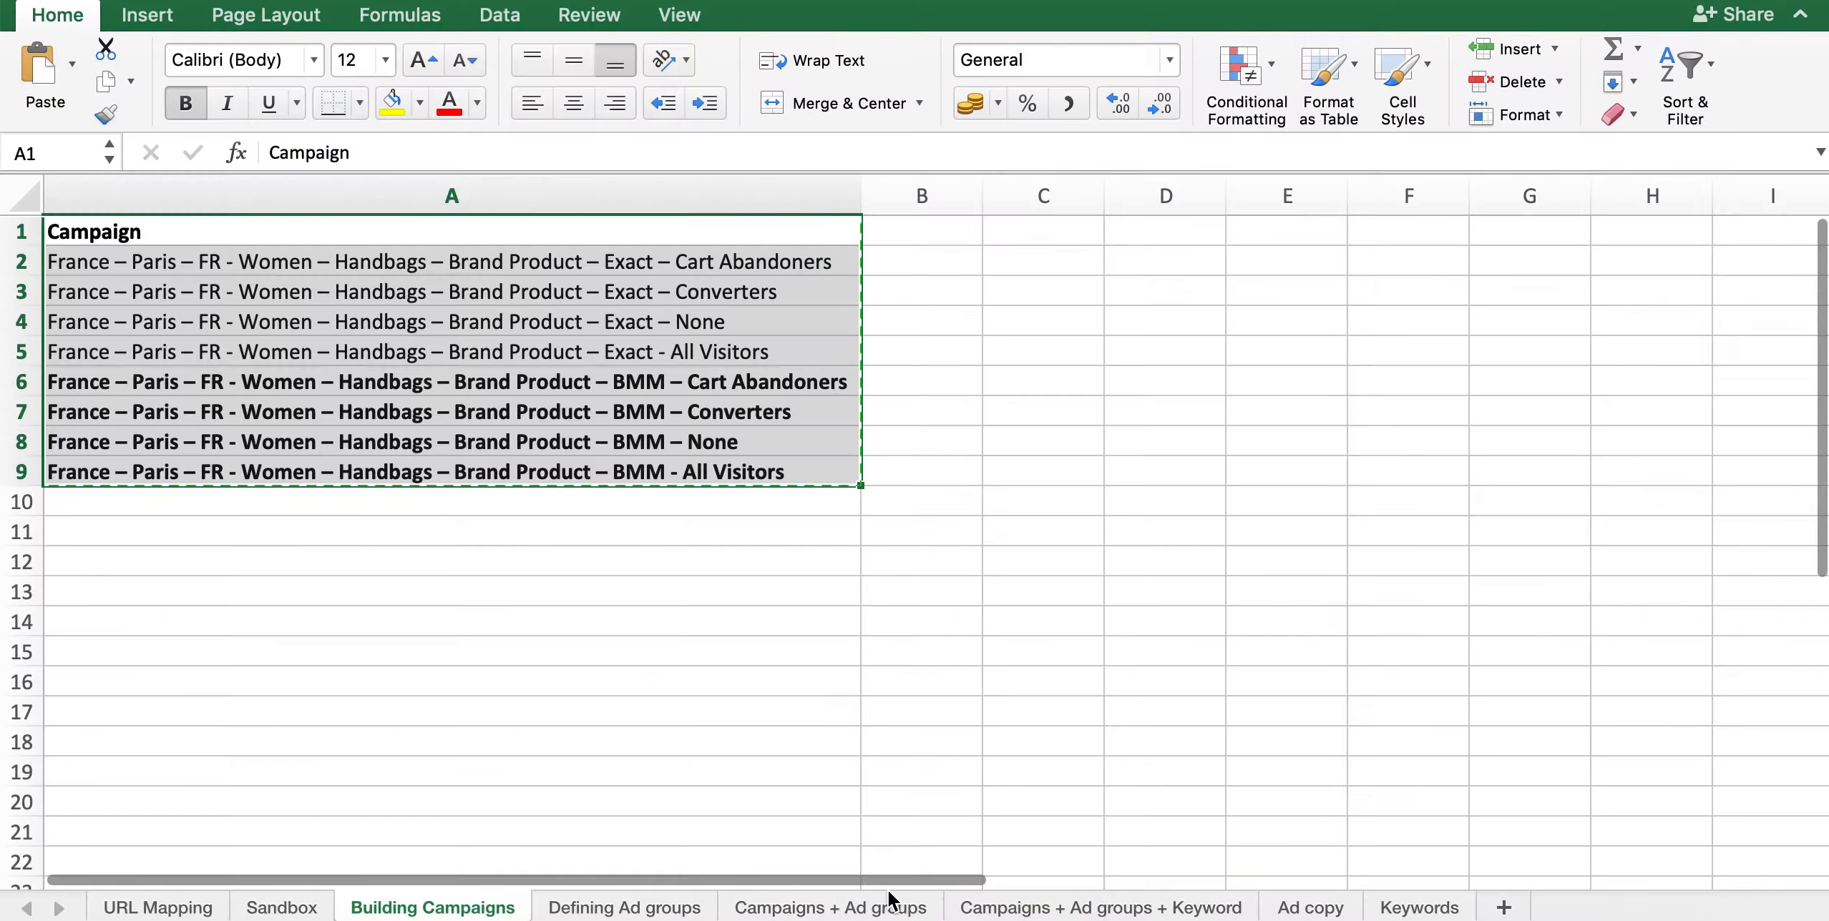
{"action": "left_click", "coordinate": [892, 906]}
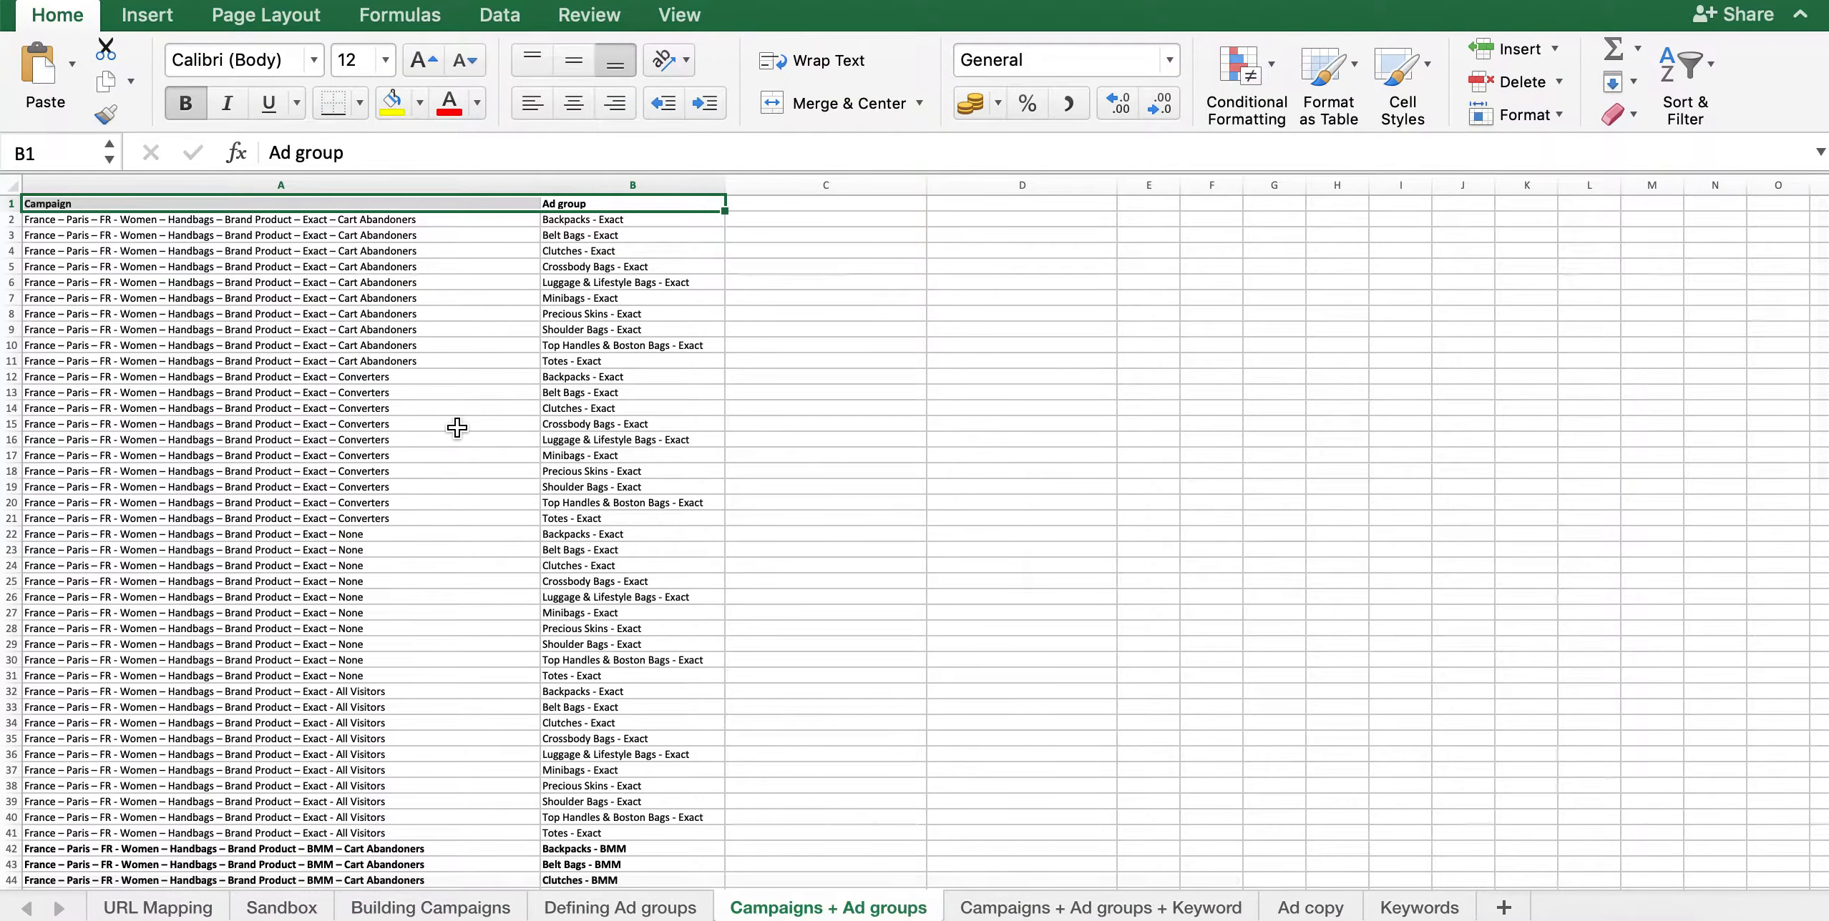
{"action": "scroll", "coordinate": [449, 486], "scroll_direction": "down", "scroll_amount": 10}
{"action": "scroll", "coordinate": [456, 486], "scroll_direction": "up", "scroll_amount": 10}
{"action": "scroll", "coordinate": [455, 486], "scroll_direction": "up", "scroll_amount": 1}
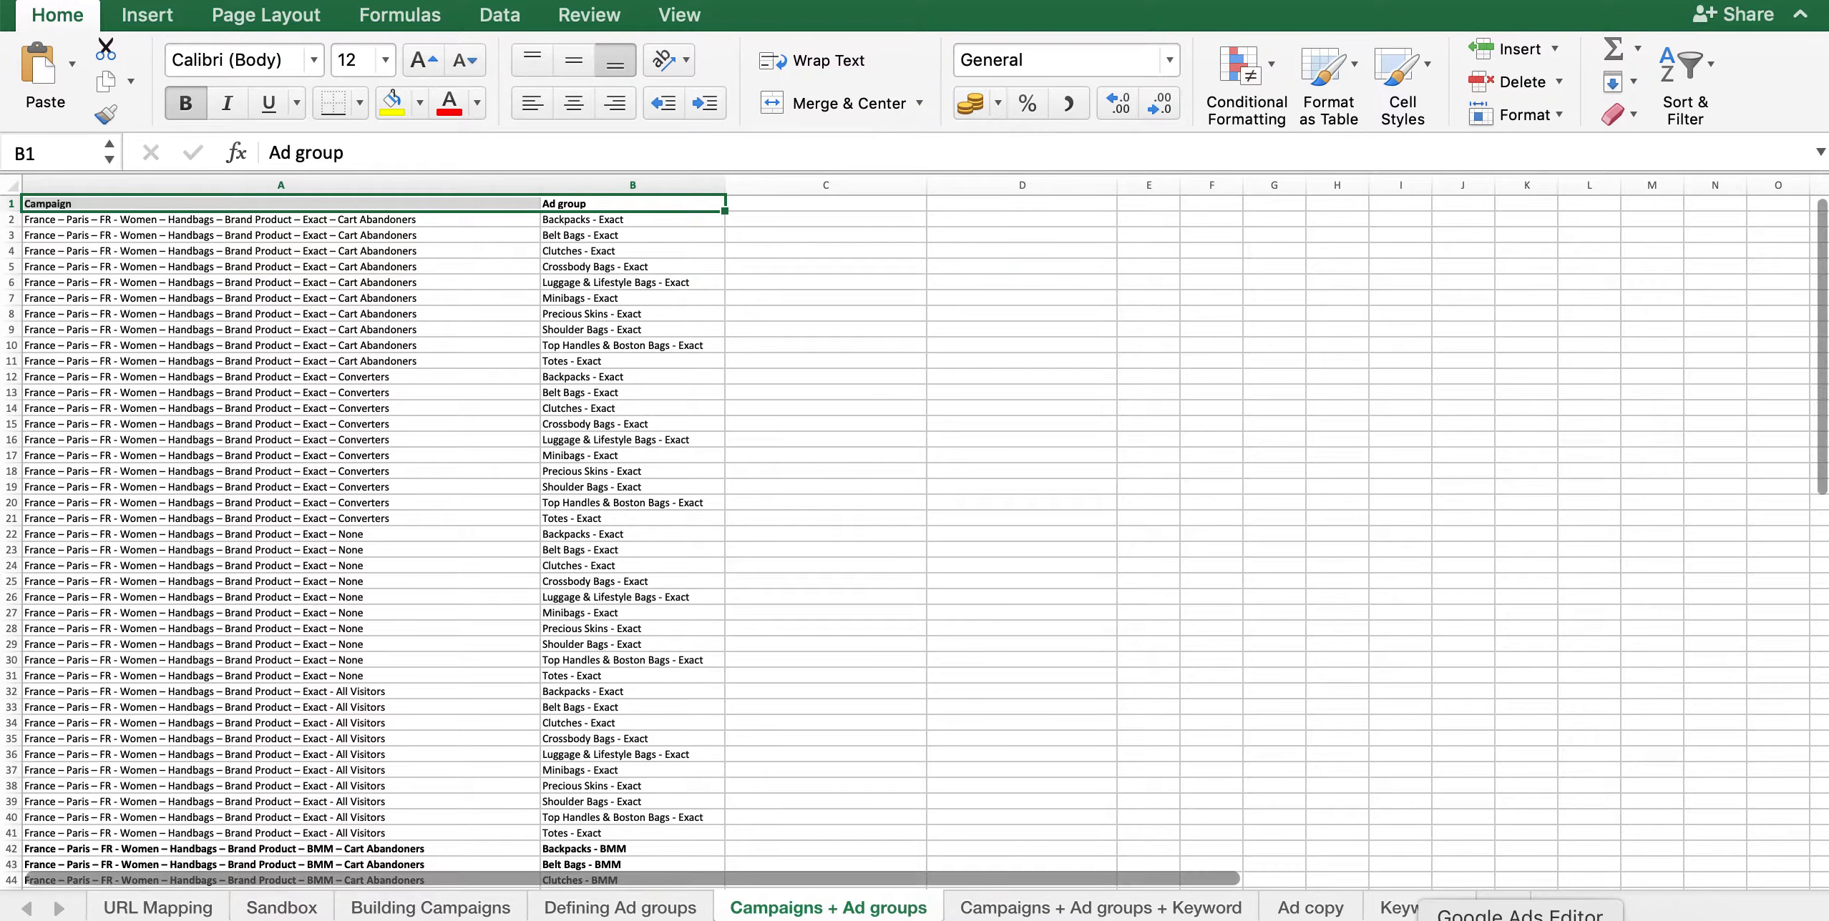
{"action": "left_click", "coordinate": [1520, 917]}
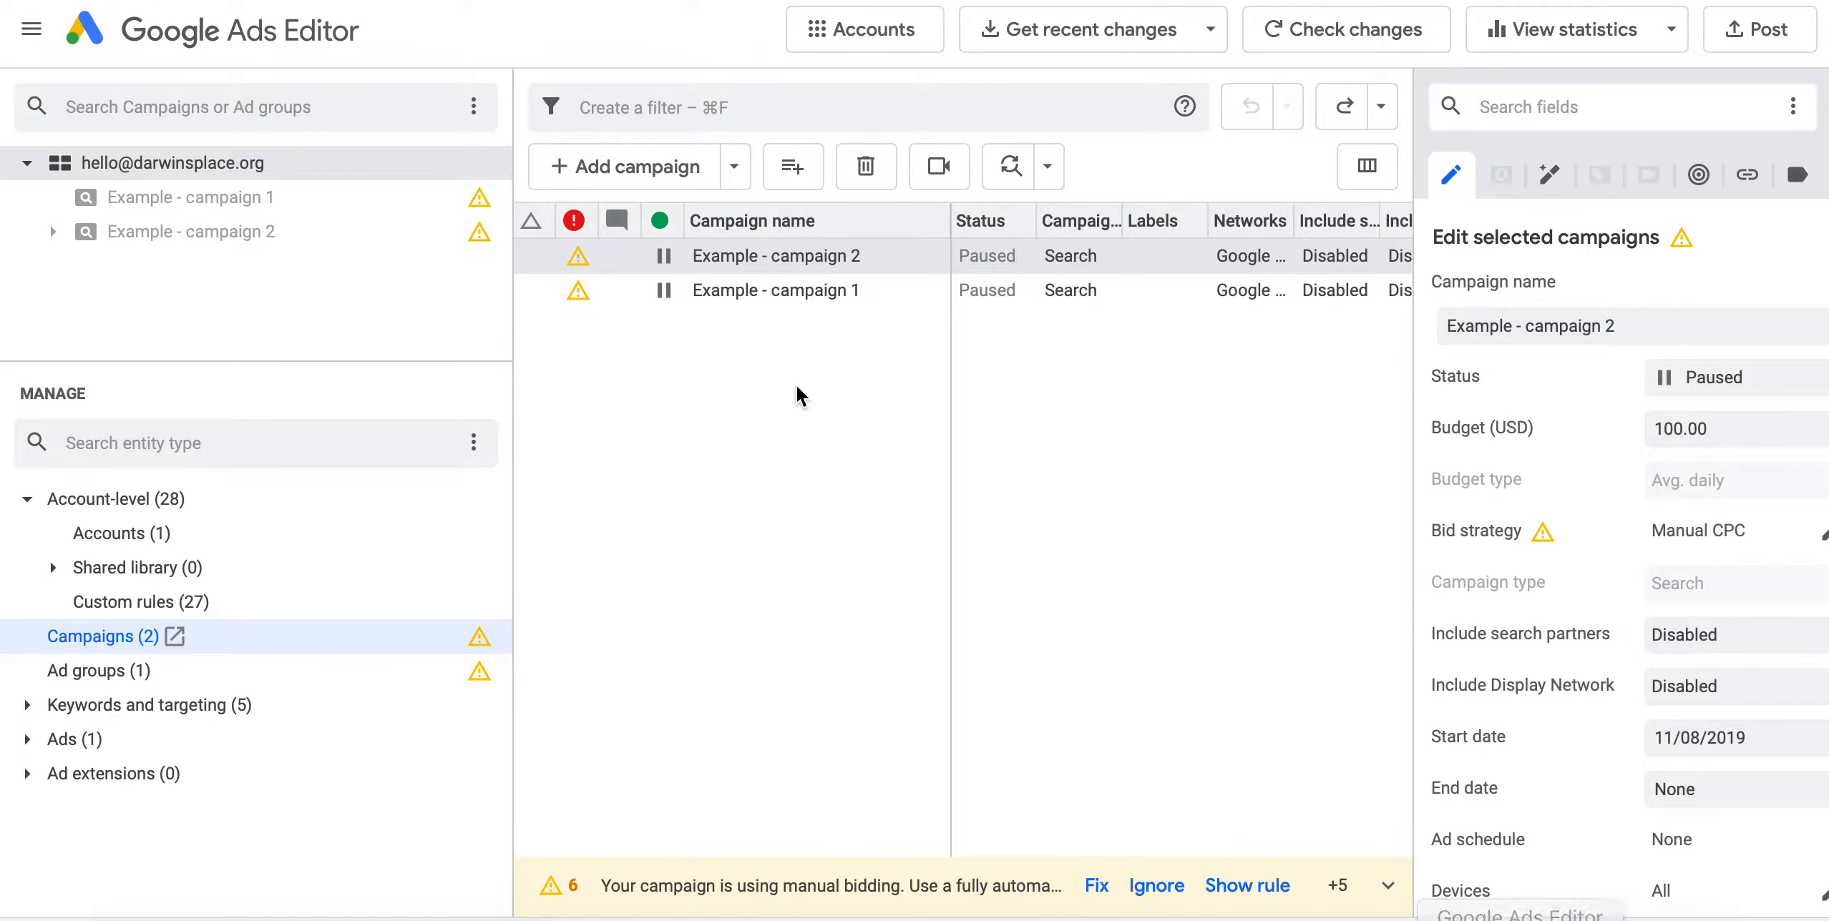
- Add the copied campaign list as new campaigns through Make multiple changes and keep the proposed changes
{"action": "left_click", "coordinate": [799, 174]}
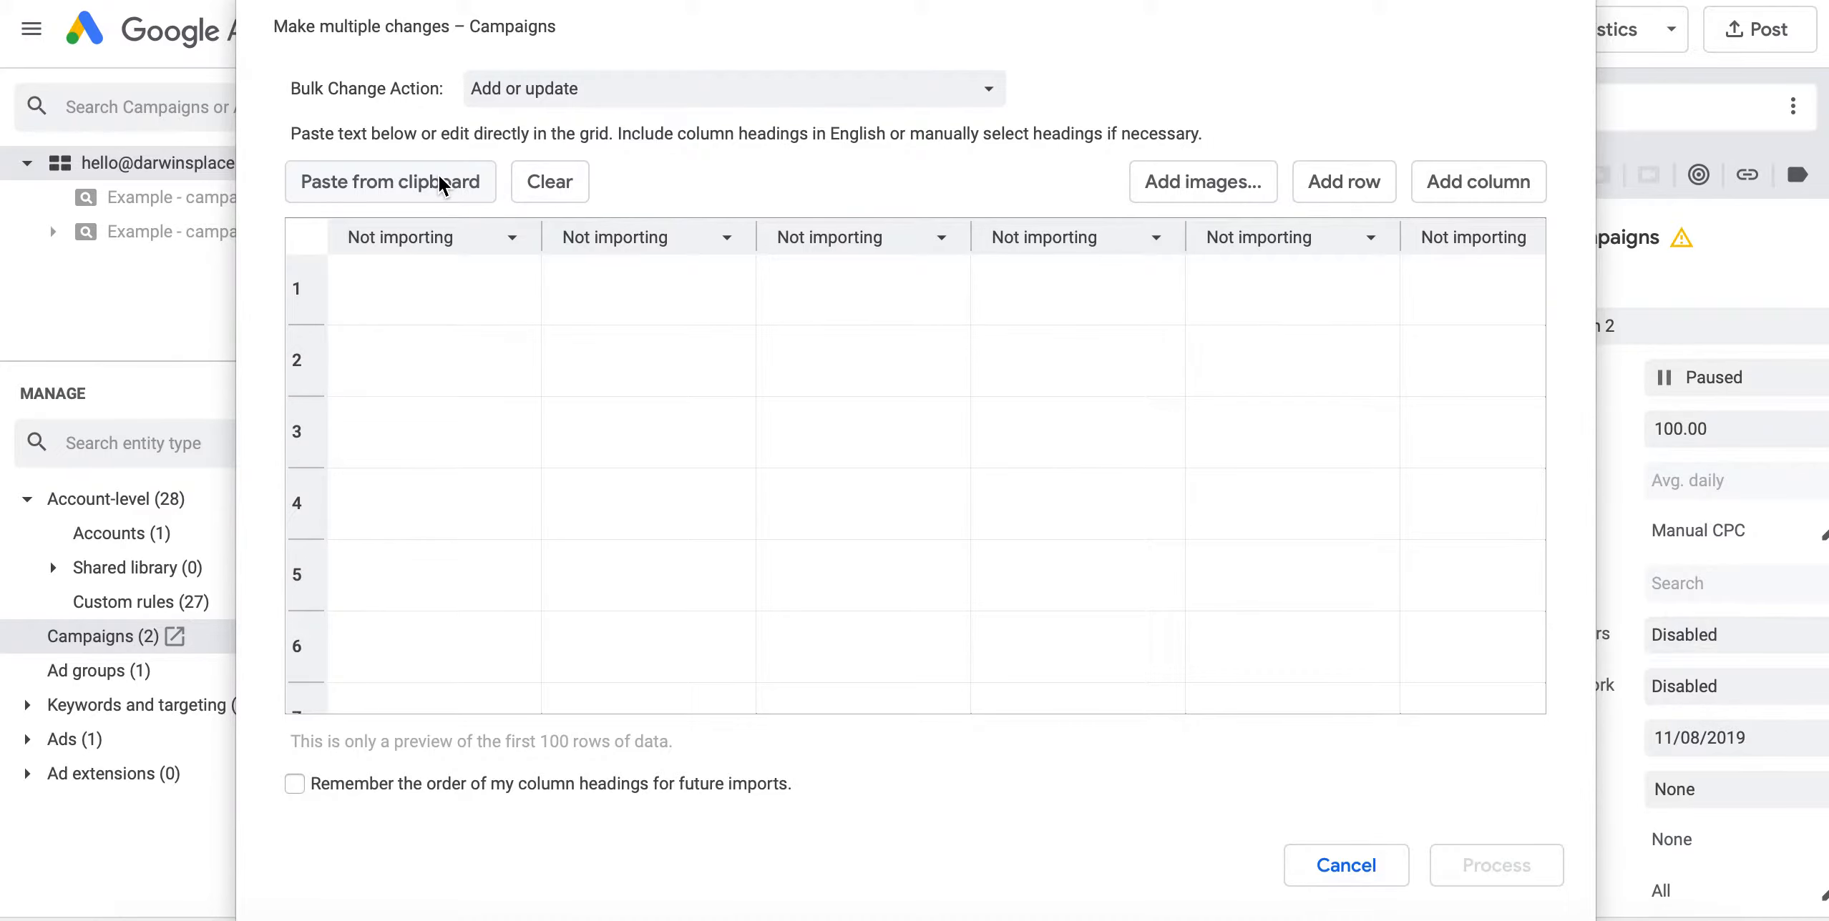
{"action": "left_click", "coordinate": [439, 180]}
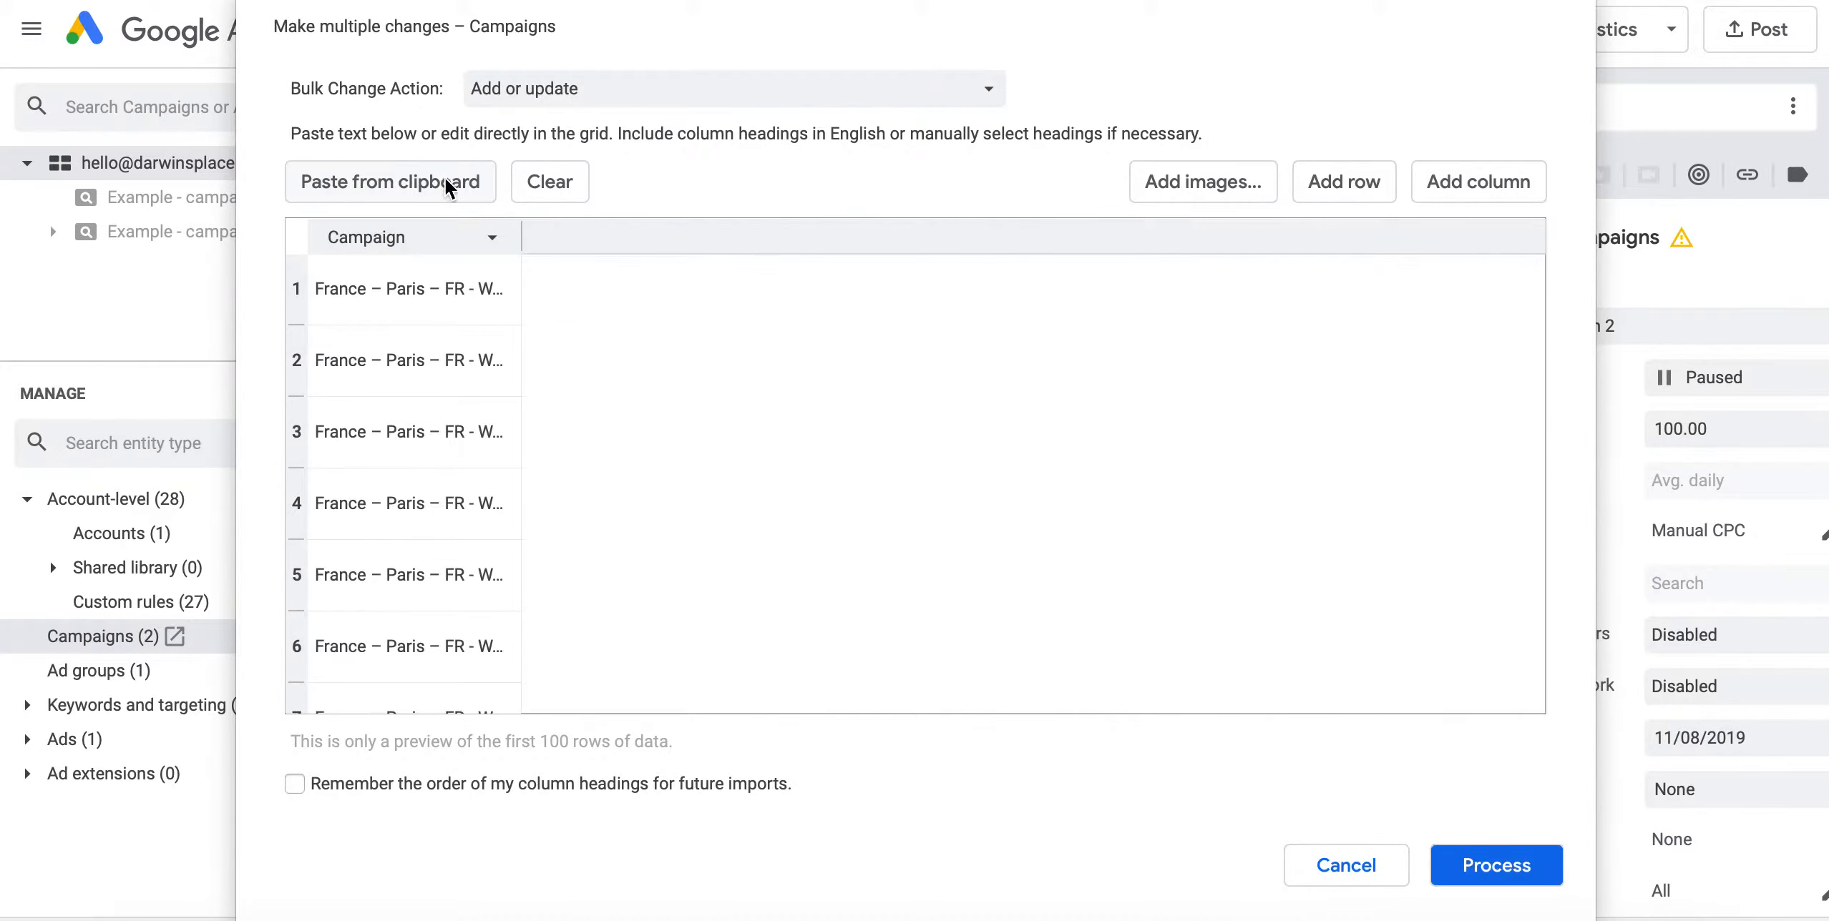
{"action": "left_click_drag", "start_coordinate": [520, 246], "coordinate": [1208, 343]}
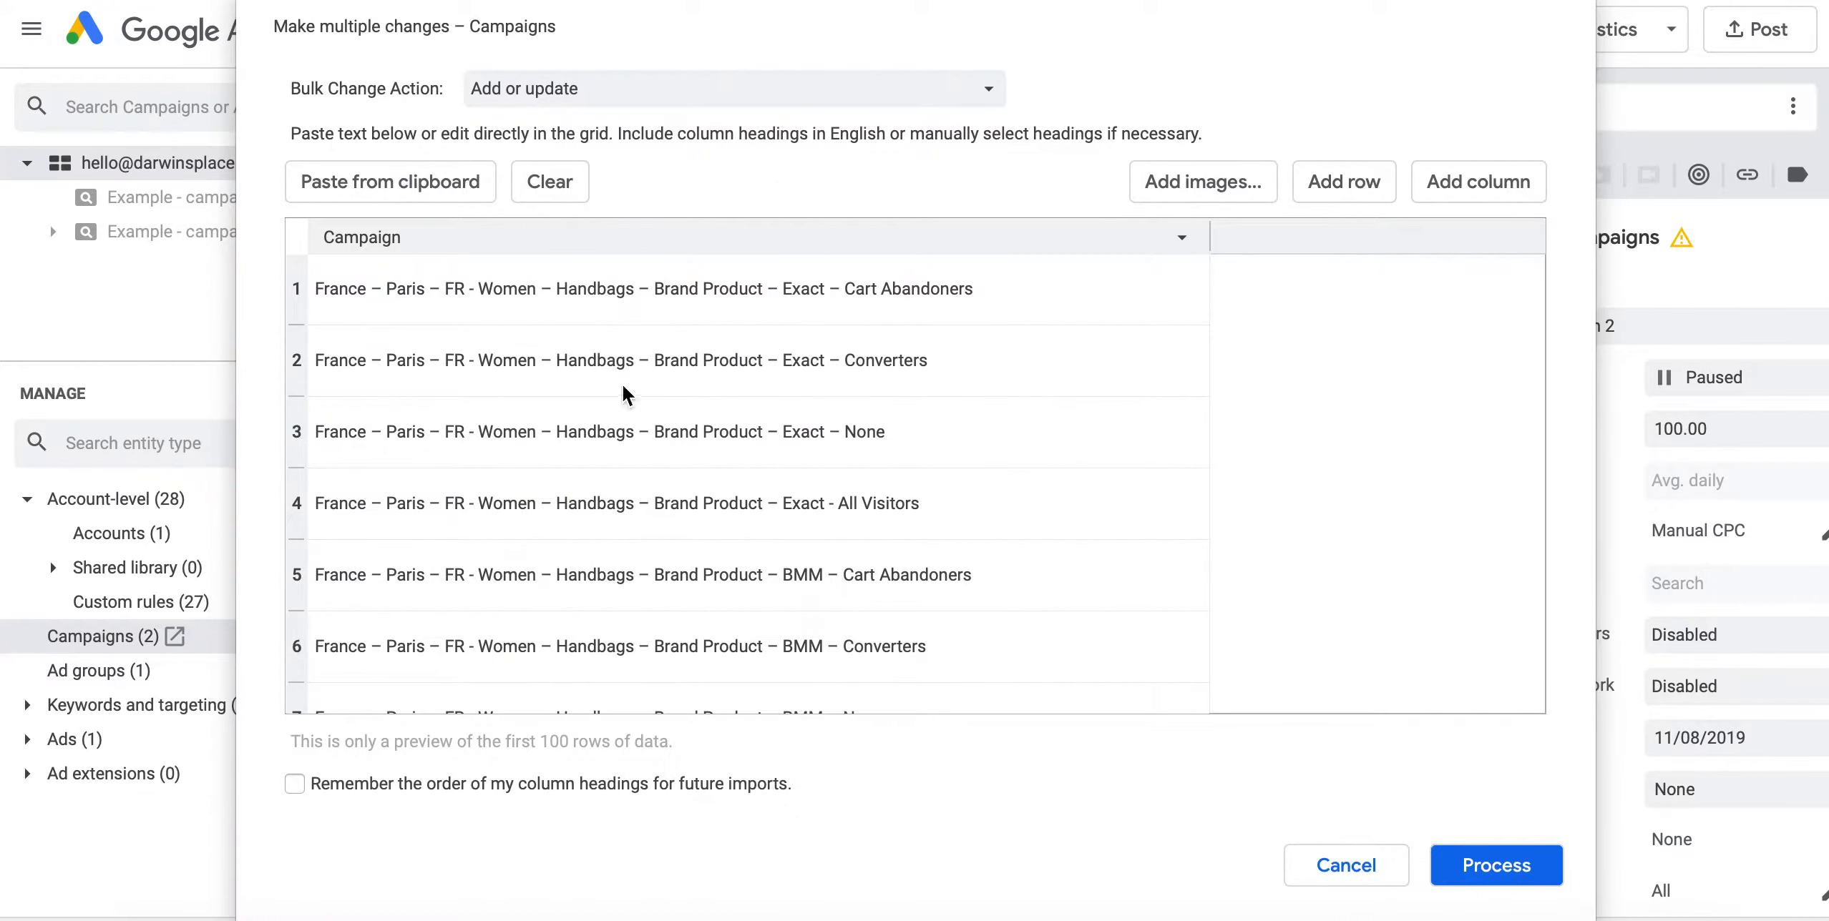
{"action": "left_click", "coordinate": [1494, 866]}
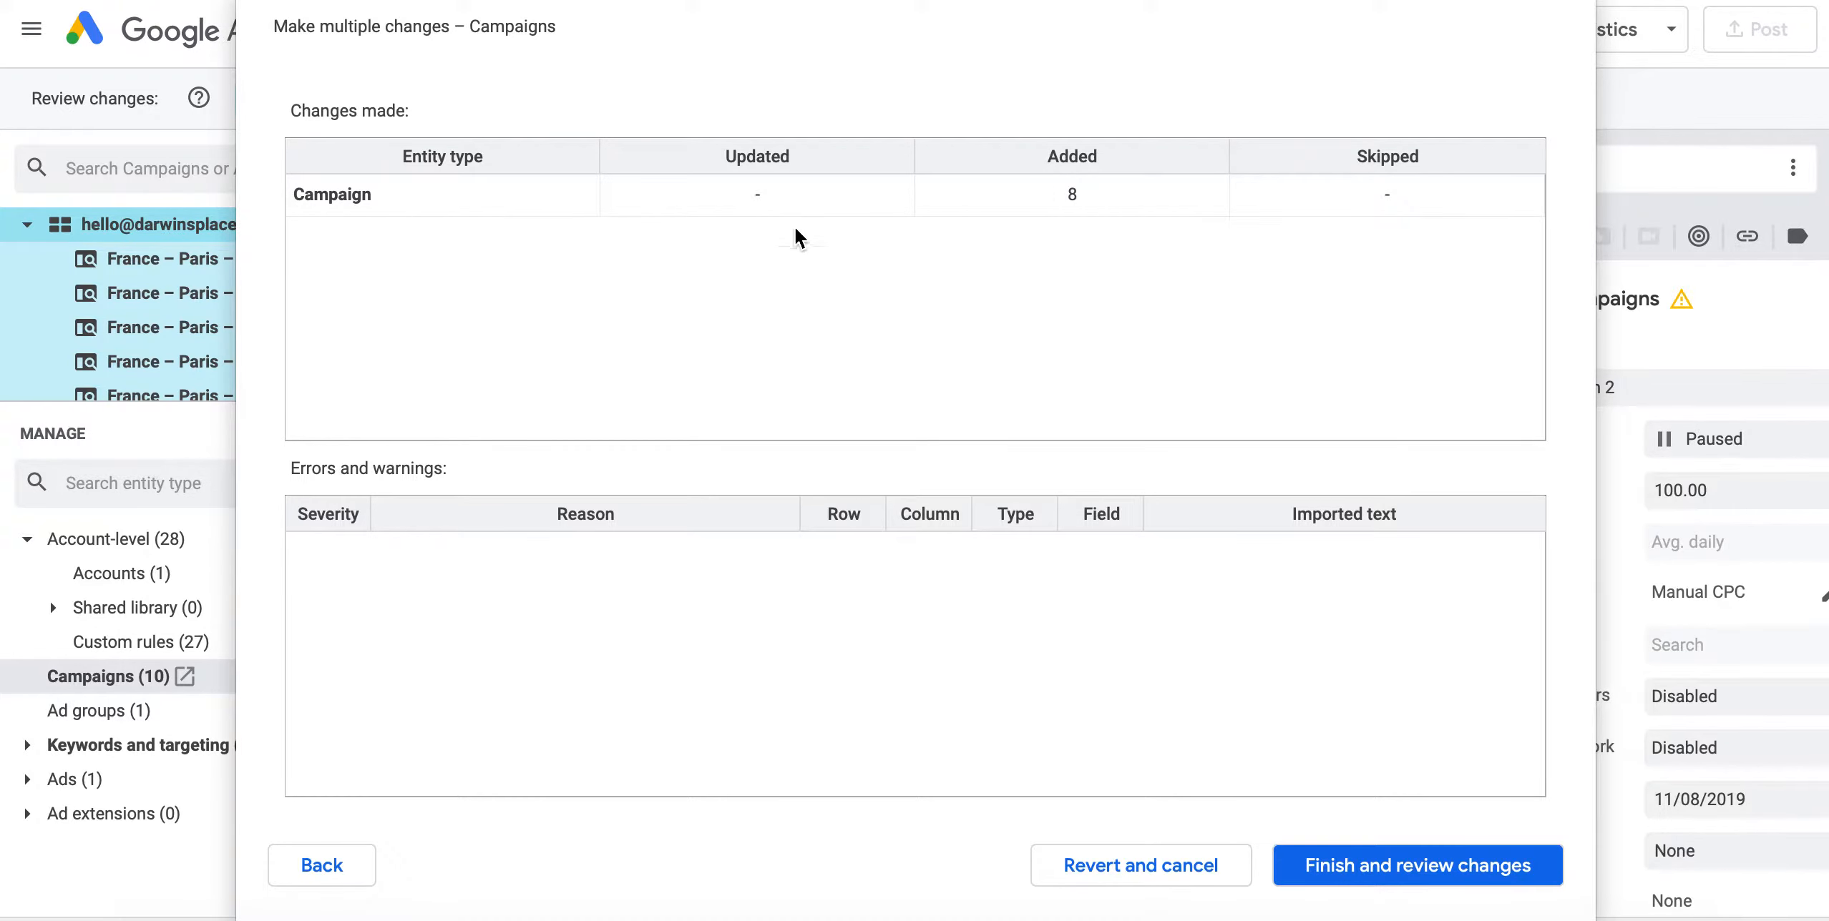
{"action": "left_click", "coordinate": [1312, 867]}
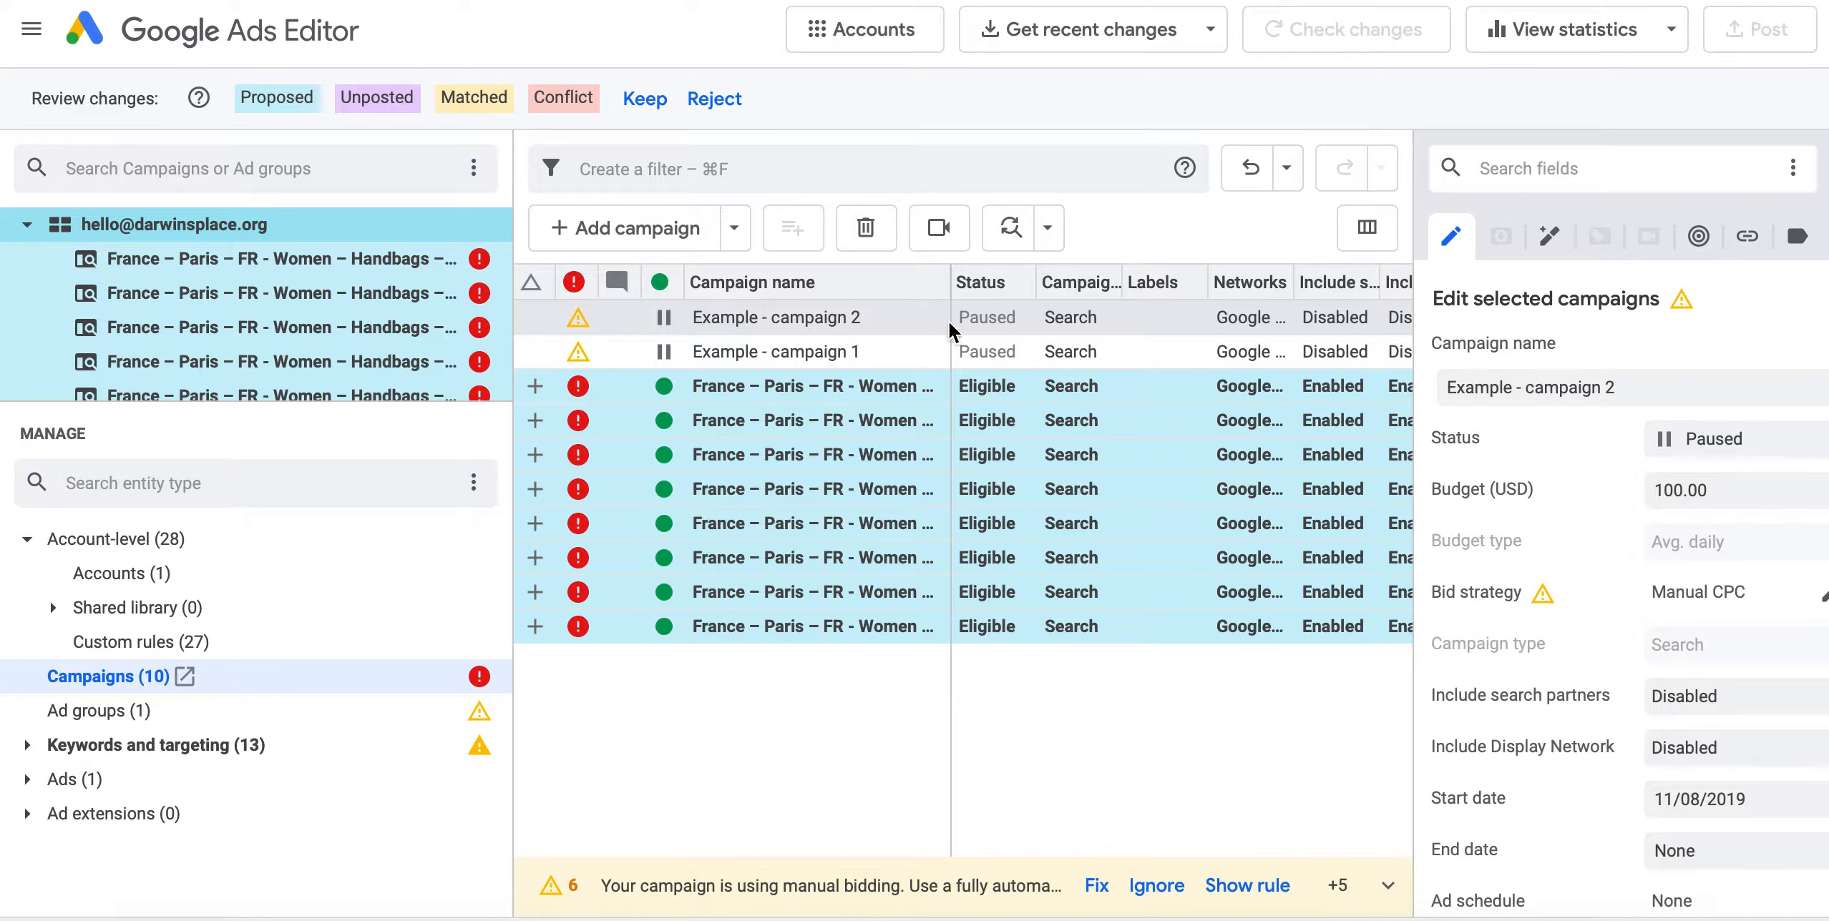
{"action": "left_click_drag", "start_coordinate": [951, 283], "coordinate": [1314, 284]}
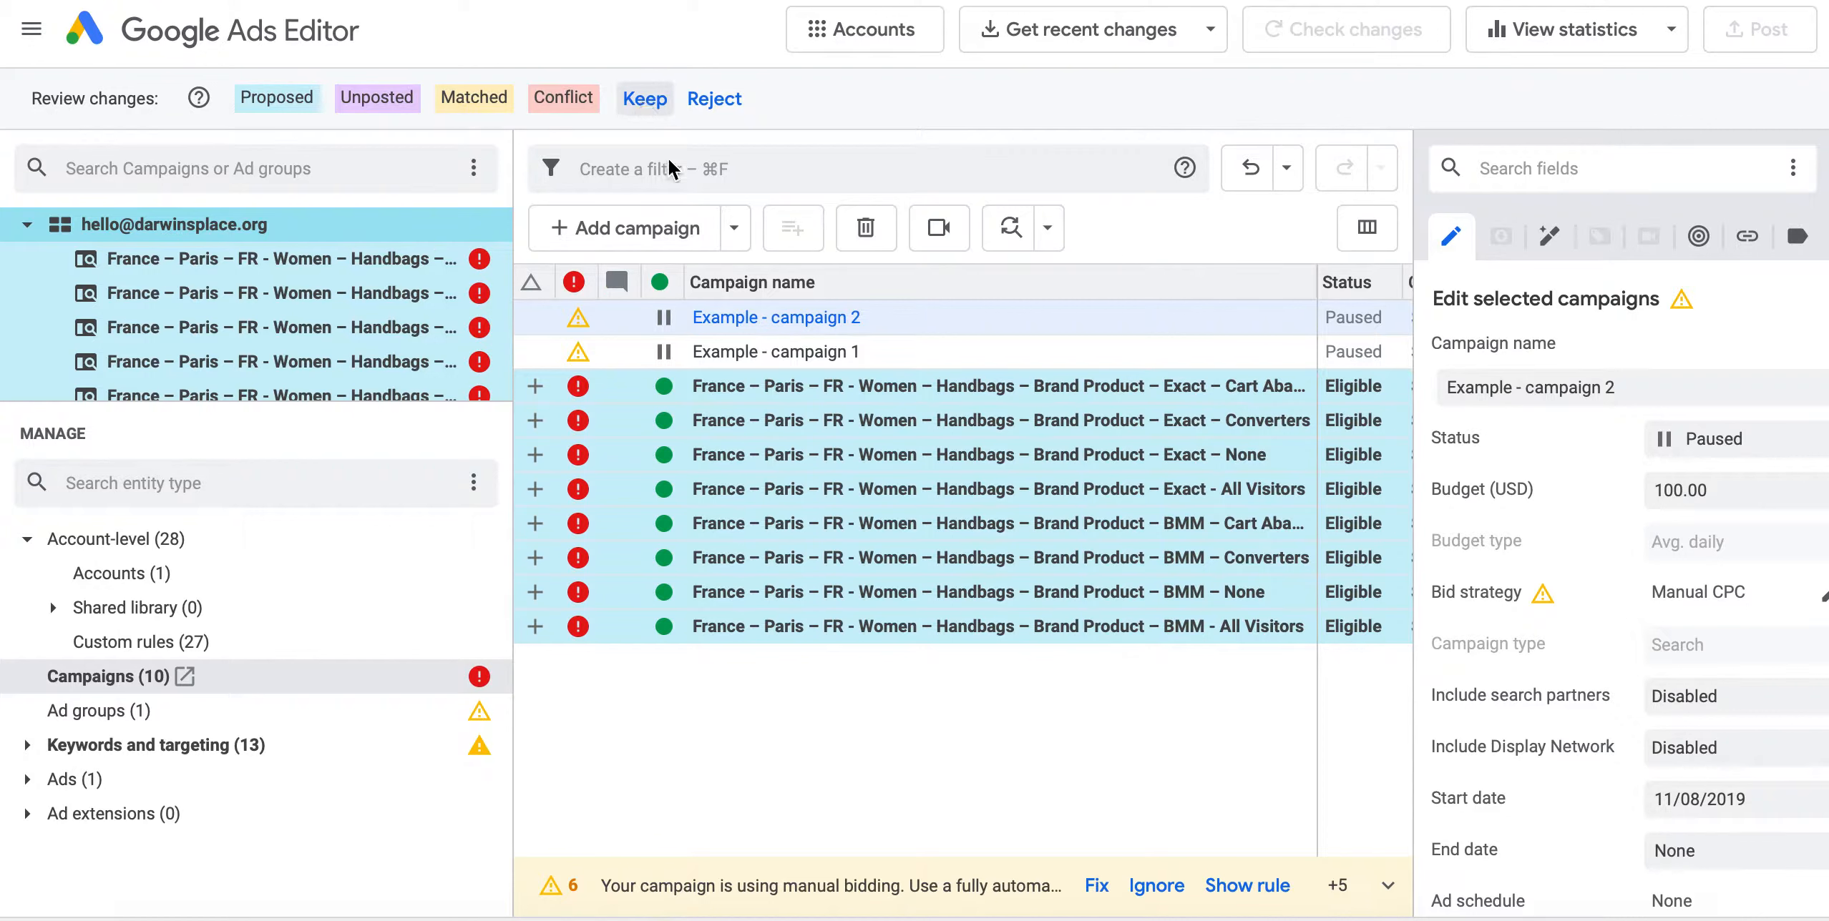
{"action": "left_click", "coordinate": [643, 98]}
- Set the budget of all eight new France – Paris campaigns to 10 USD
{"action": "left_click", "coordinate": [728, 335]}
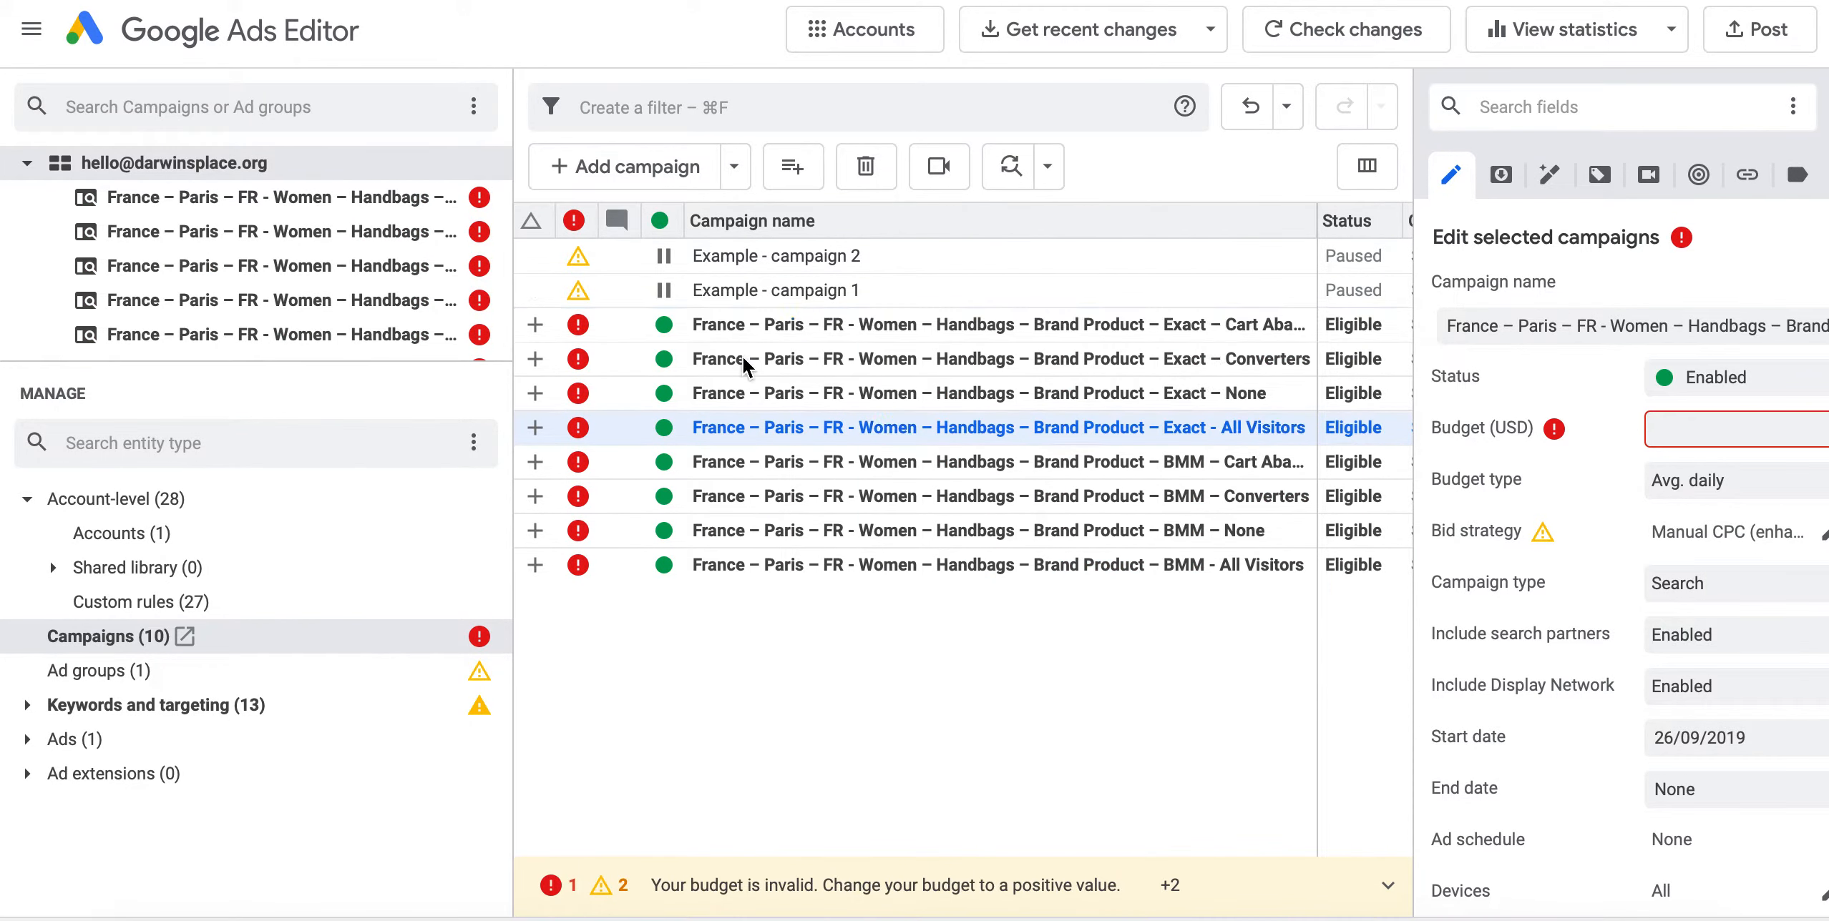
{"action": "left_click", "coordinate": [748, 573], "text": "shift"}
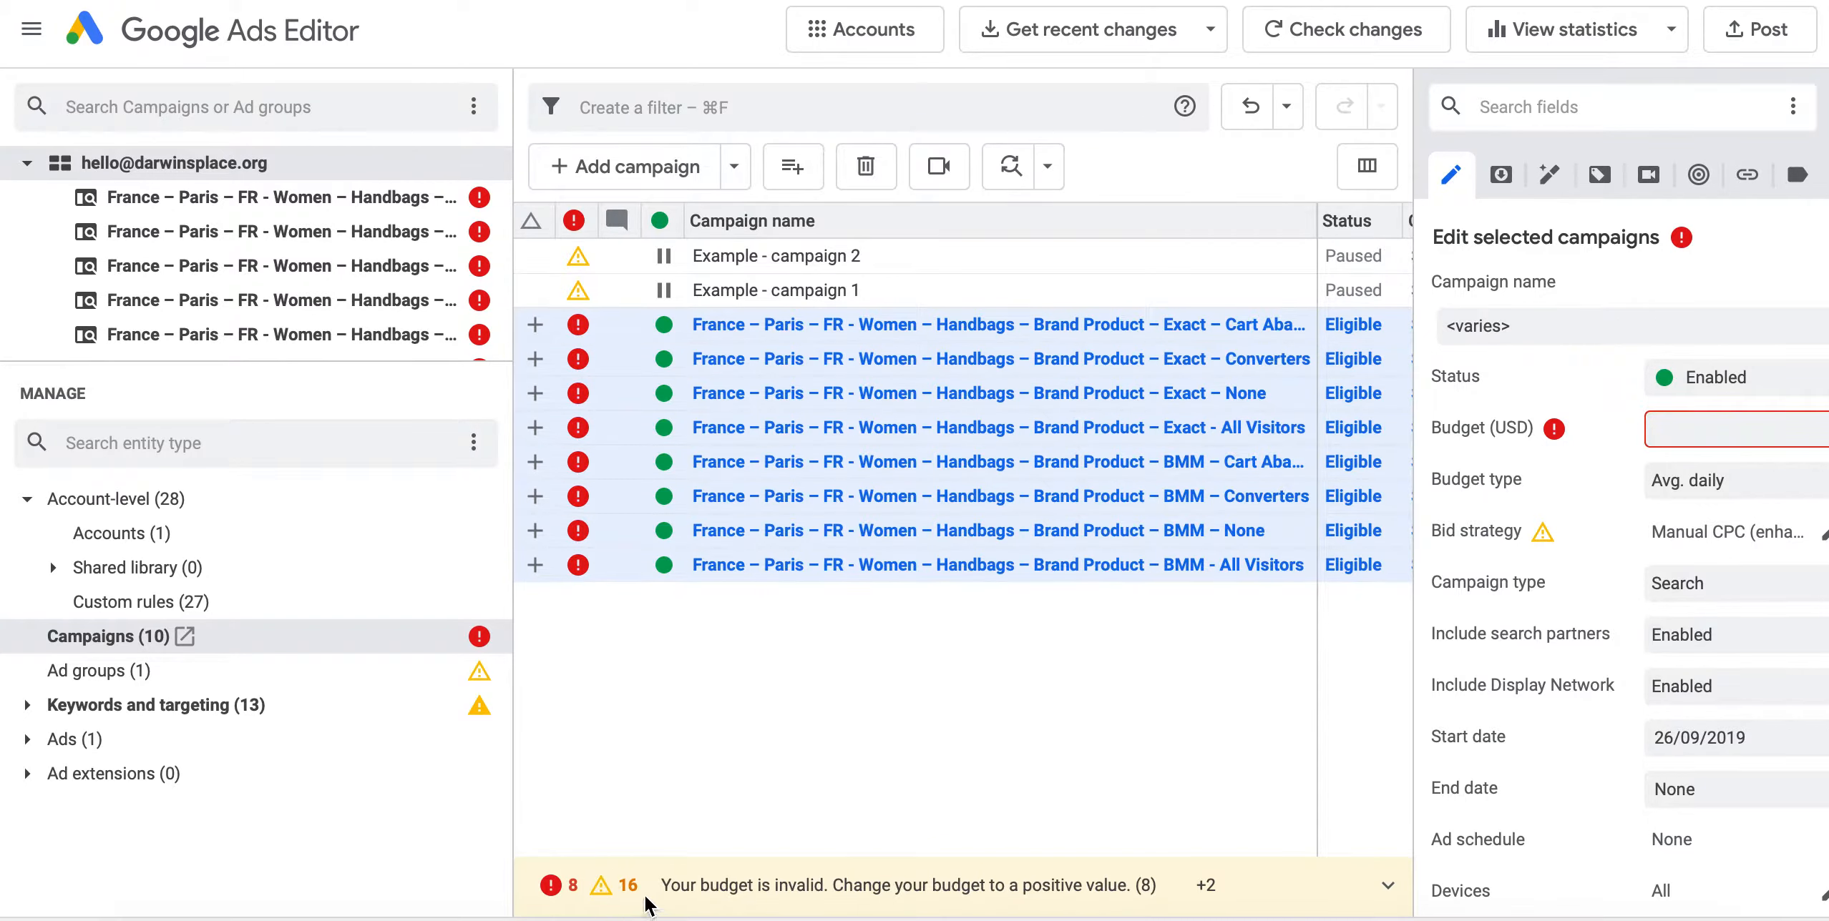
{"action": "left_click", "coordinate": [1390, 888]}
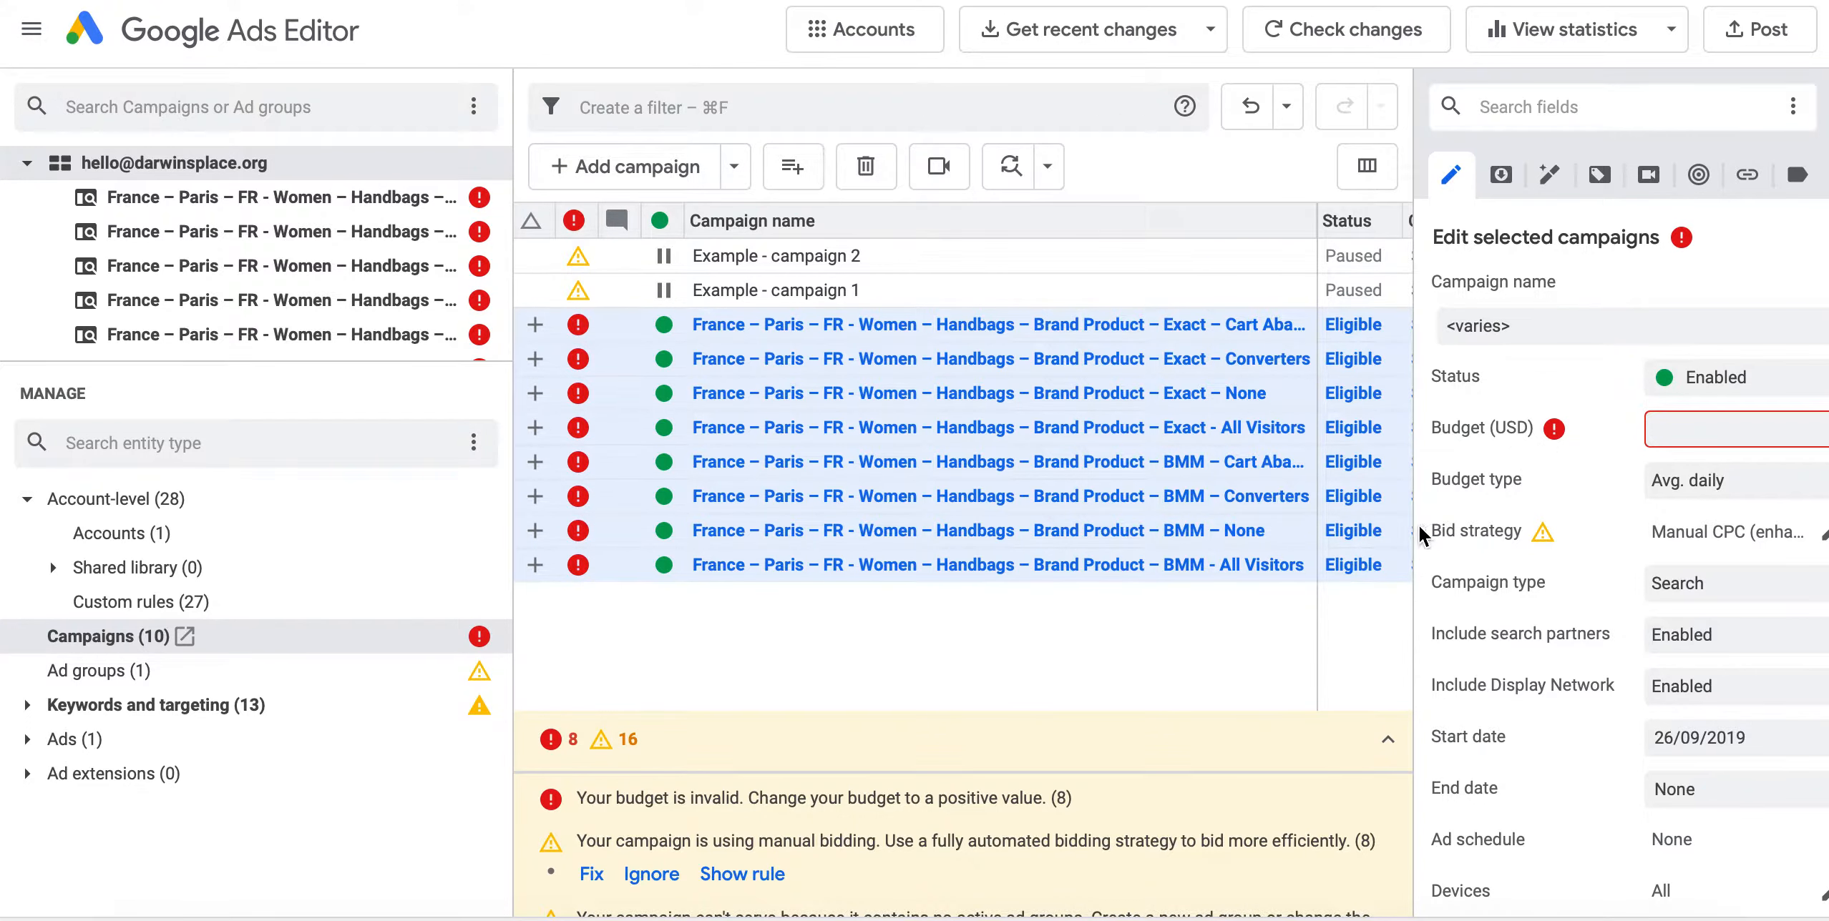
{"action": "left_click_drag", "start_coordinate": [1413, 532], "coordinate": [1146, 530]}
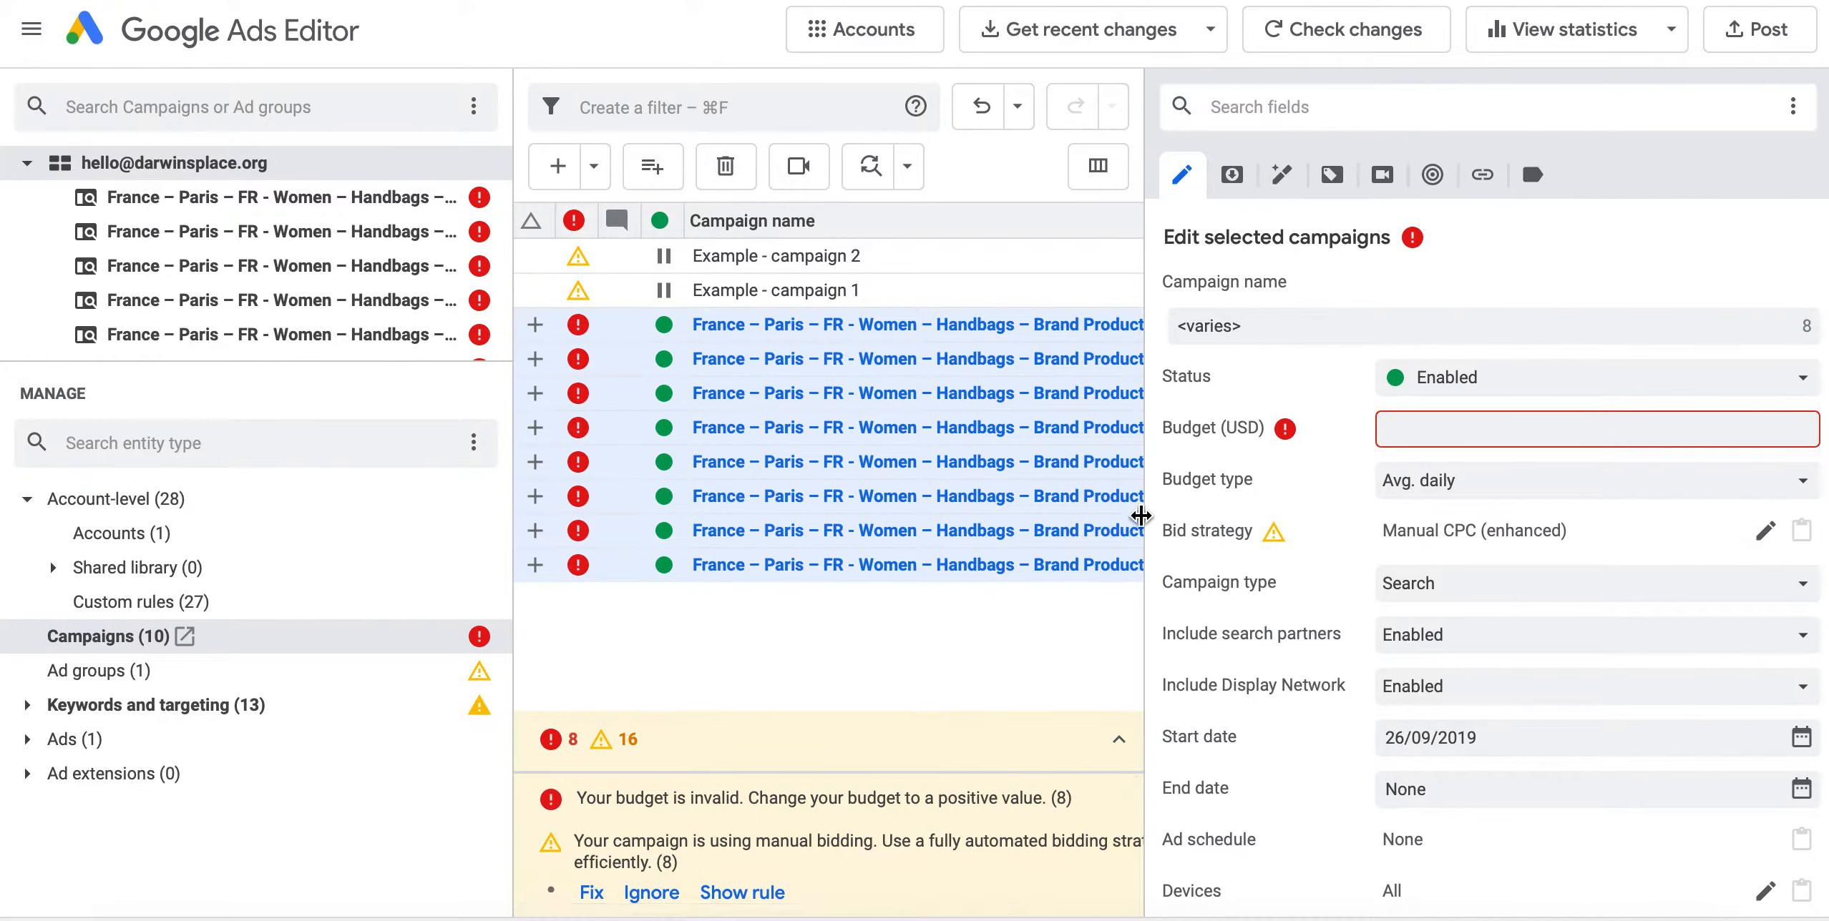
{"action": "mouse_move", "coordinate": [583, 447]}
{"action": "left_click", "coordinate": [1406, 426]}
{"action": "type", "text": "10"}
{"action": "key", "text": "Return"}
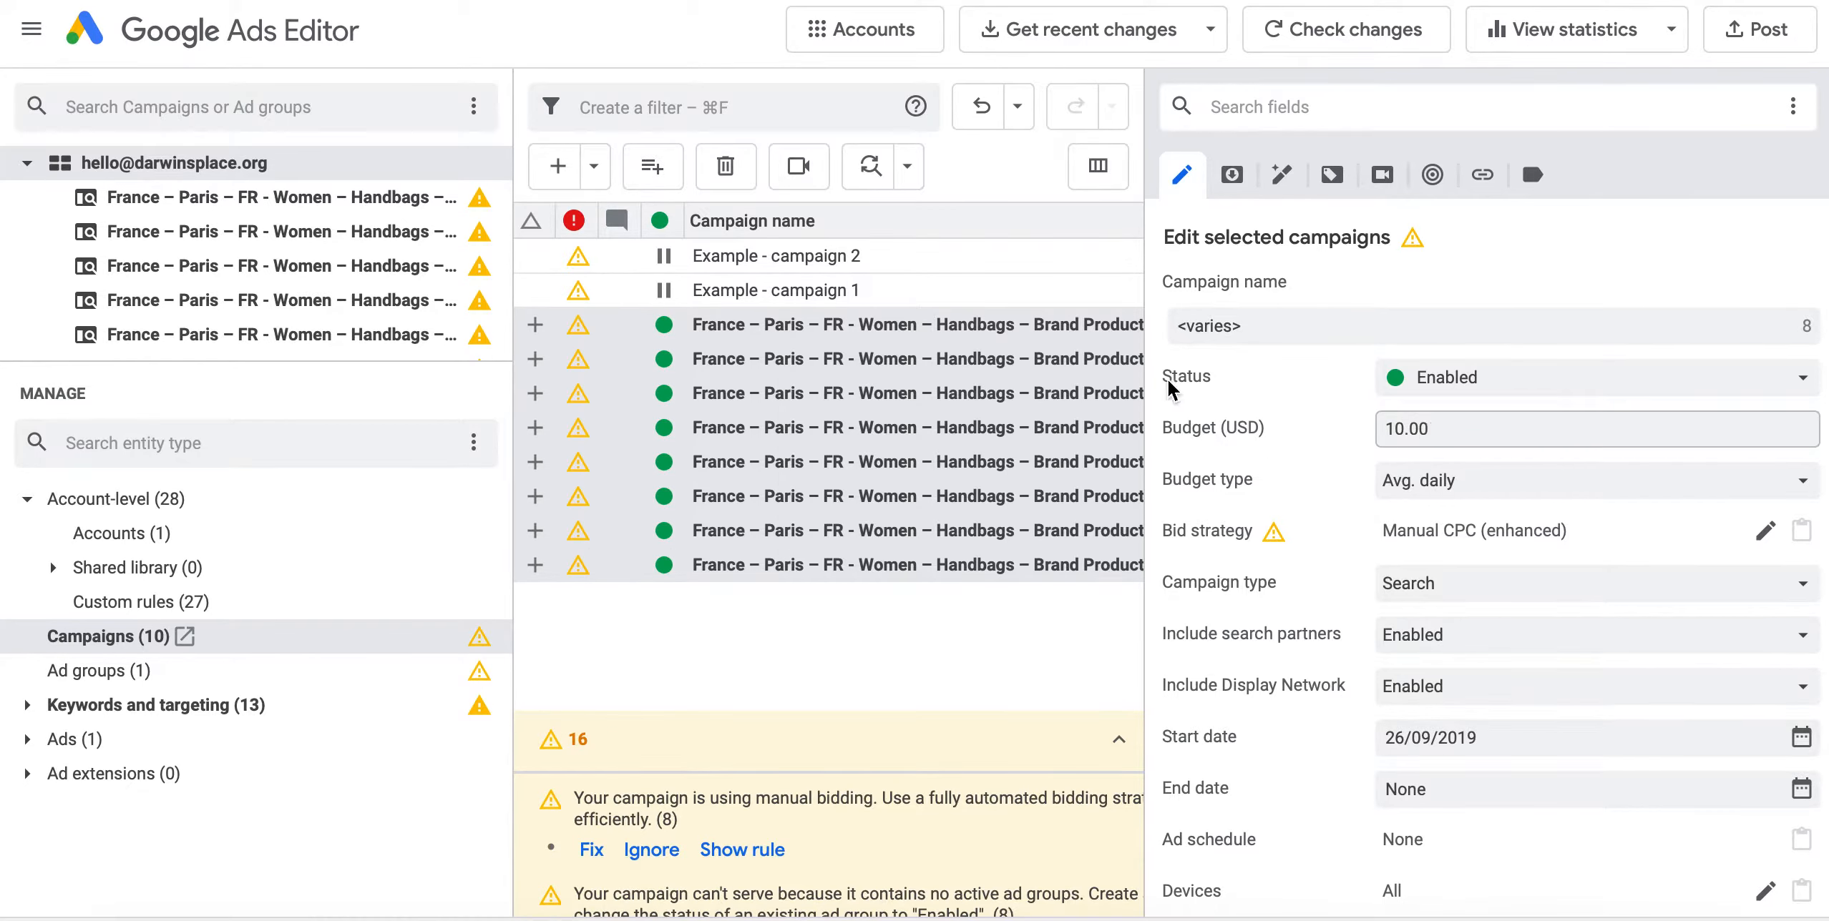
- Review the remaining warnings for the selected France – Paris campaigns
{"action": "left_click_drag", "start_coordinate": [1144, 440], "coordinate": [1501, 439]}
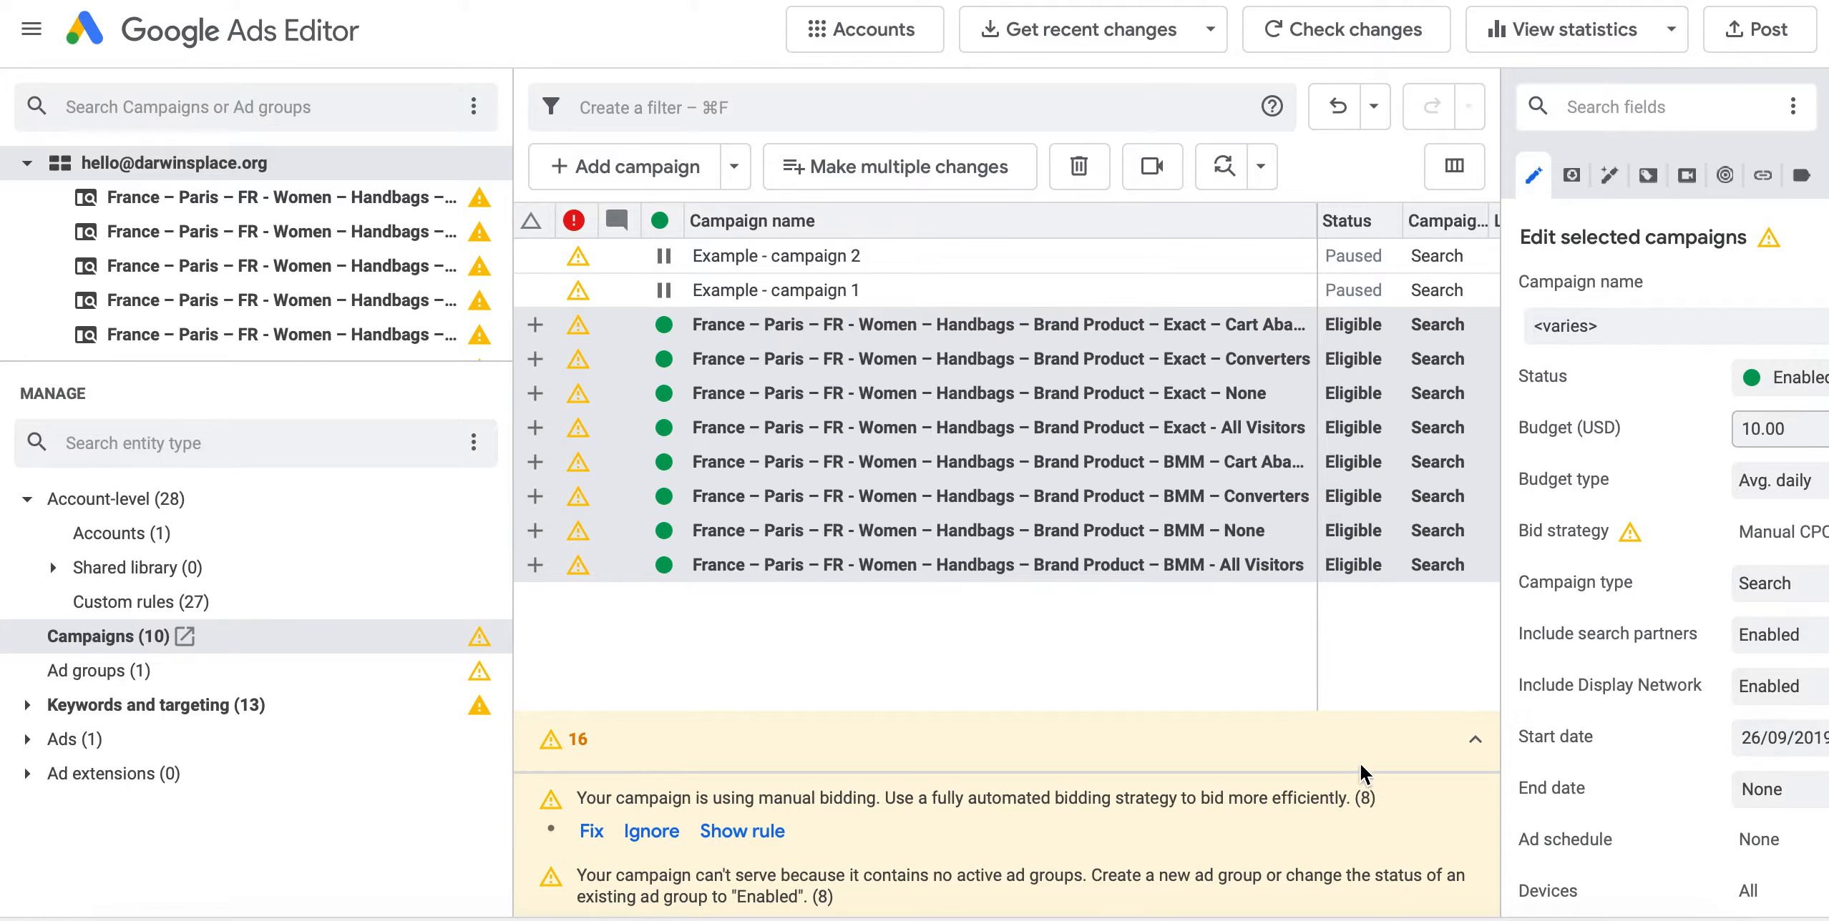
{"action": "scroll", "coordinate": [1334, 801], "scroll_direction": "down", "scroll_amount": 1}
{"action": "scroll", "coordinate": [1334, 802], "scroll_direction": "up", "scroll_amount": 1}
{"action": "scroll", "coordinate": [872, 823], "scroll_direction": "down", "scroll_amount": 1}
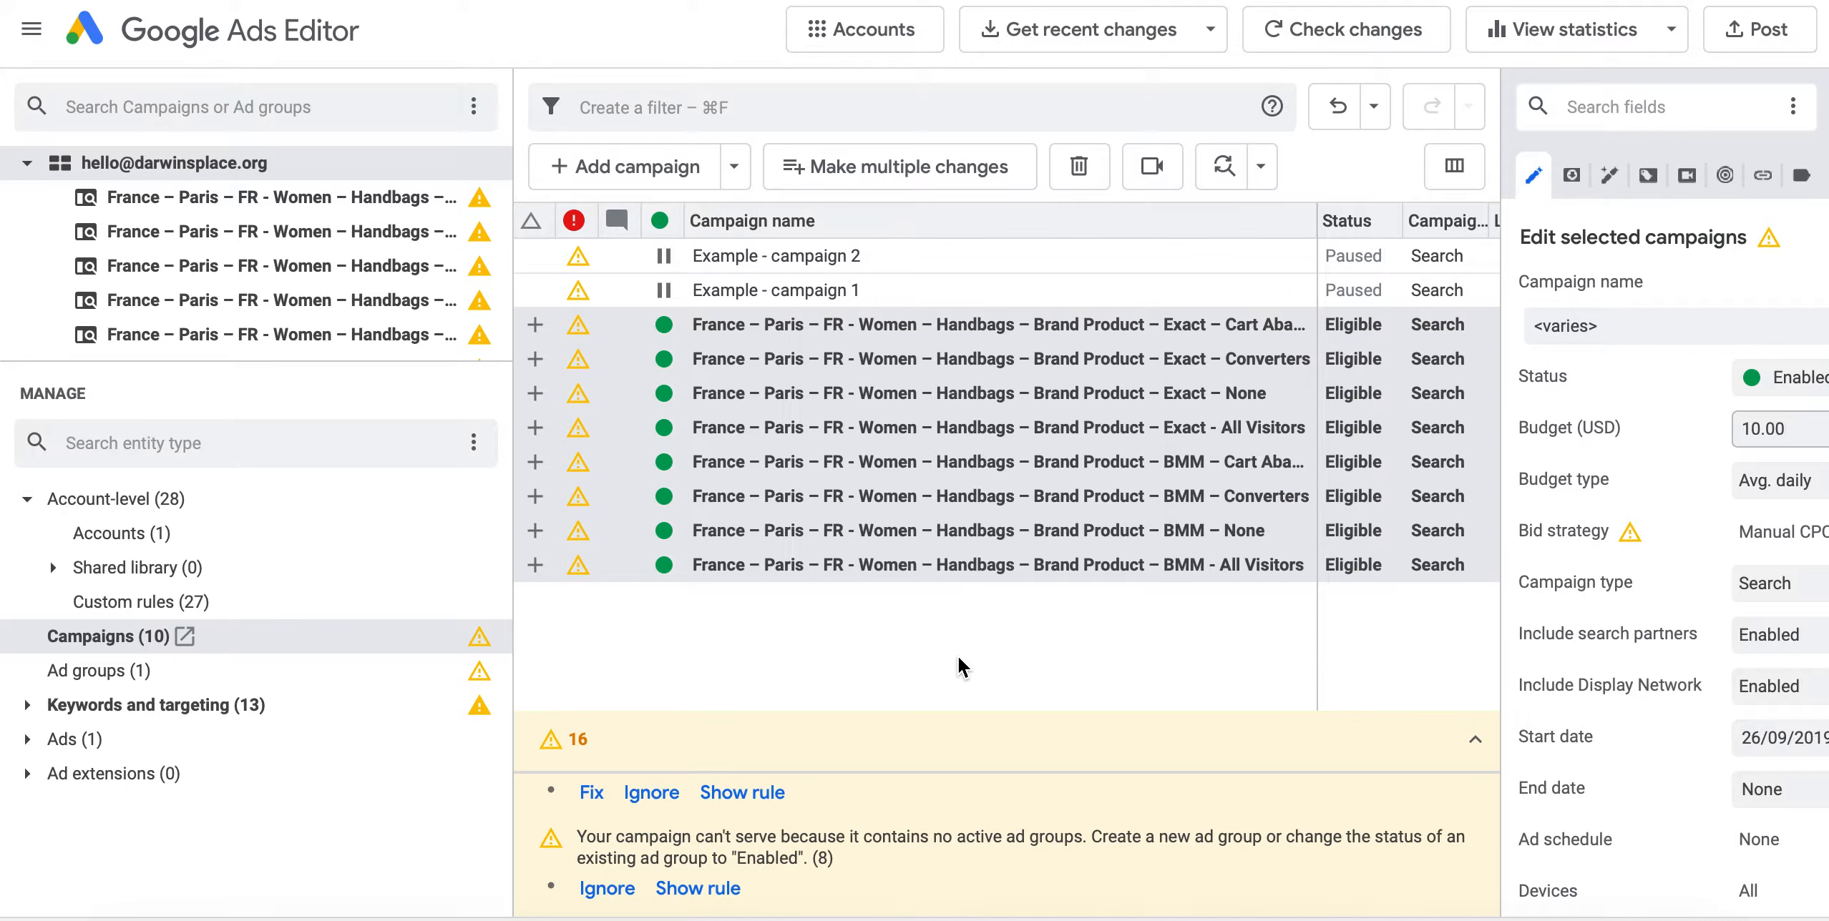
- Set the status of all eight France – Paris campaigns to Paused
{"action": "left_click", "coordinate": [827, 418]}
{"action": "left_click", "coordinate": [792, 329]}
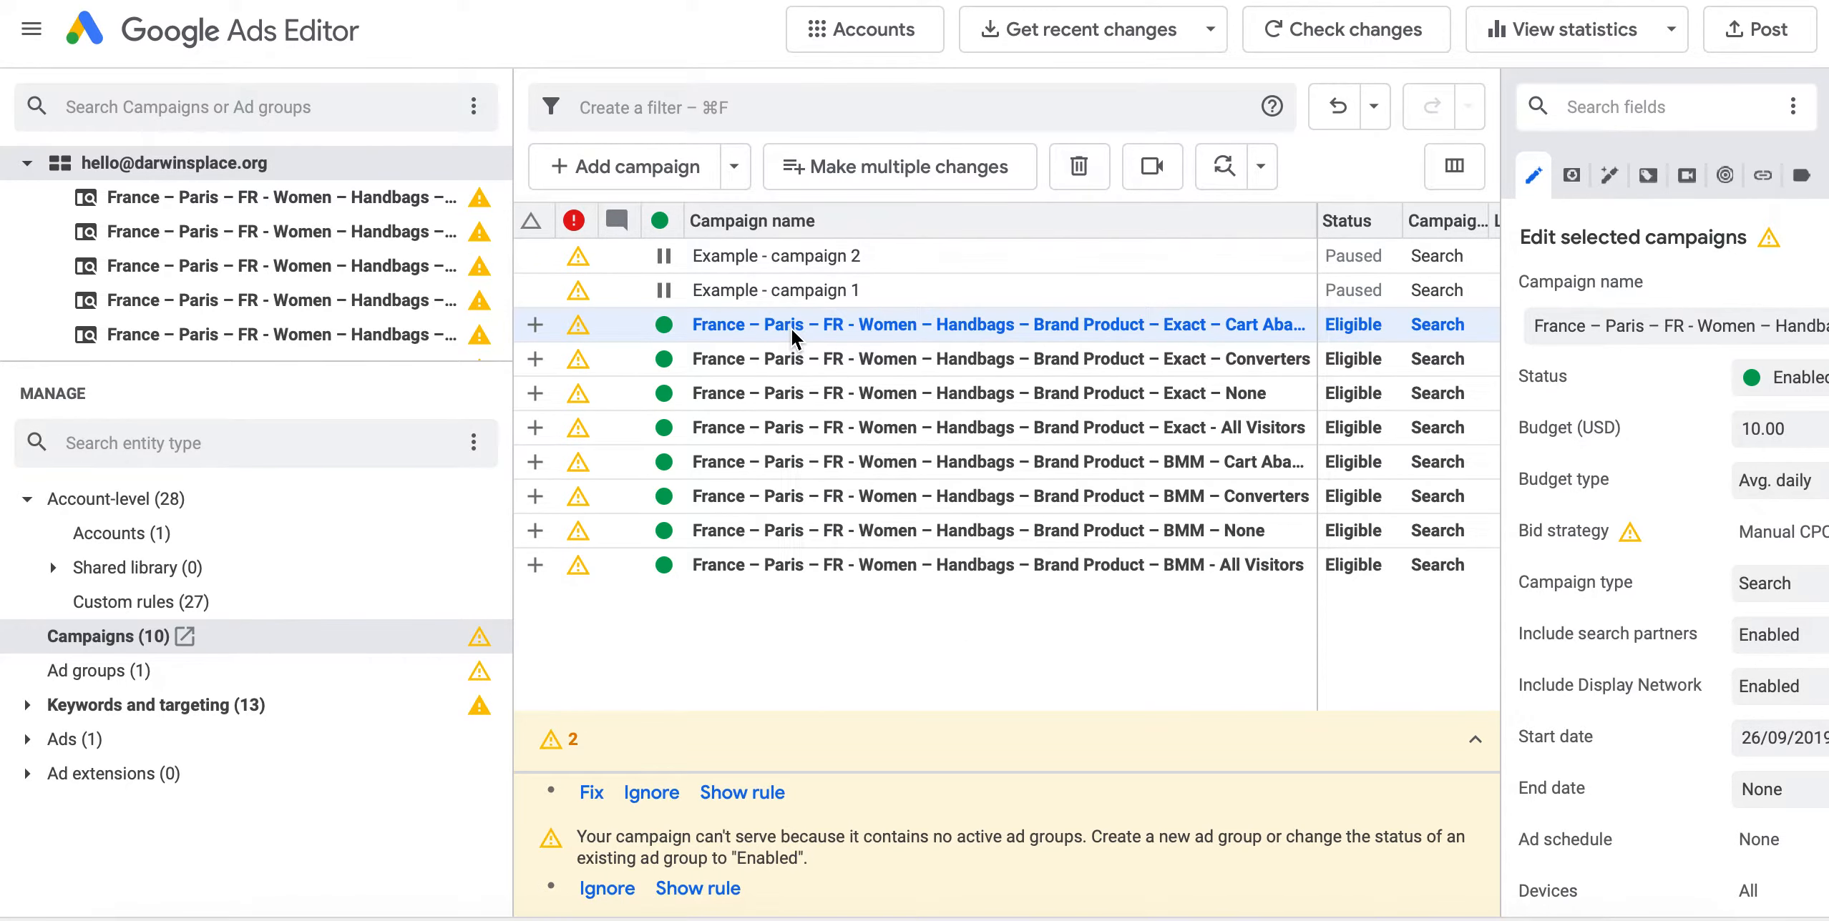
{"action": "left_click", "coordinate": [880, 472]}
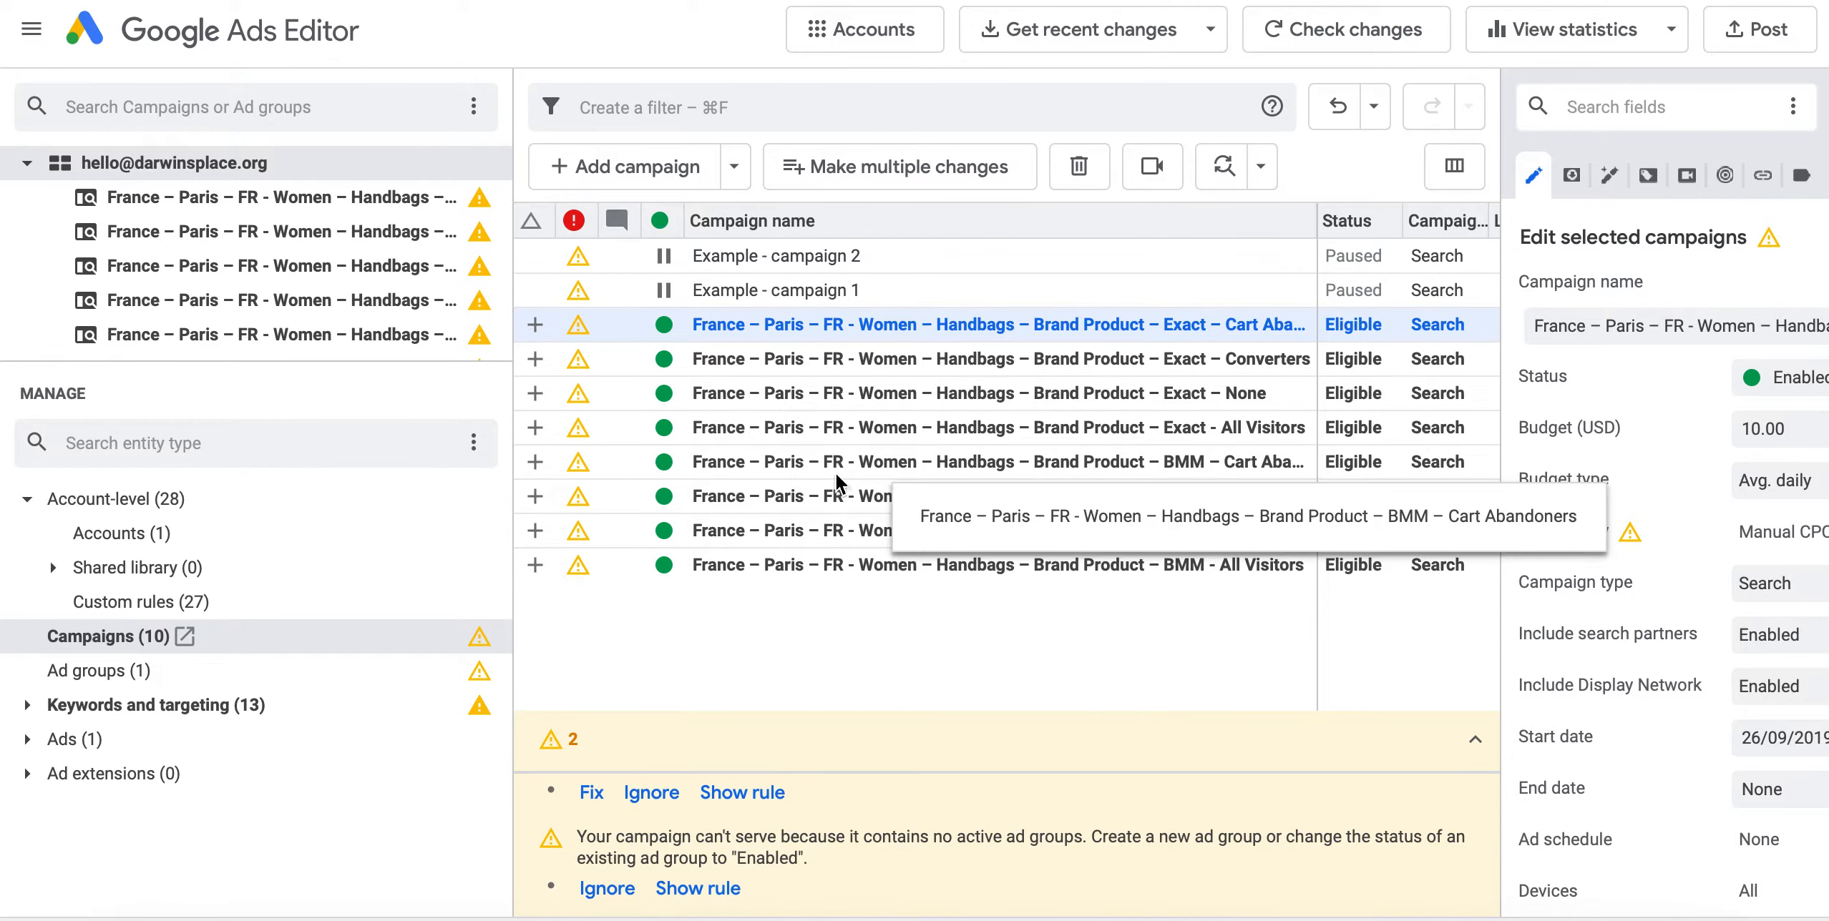
{"action": "left_click", "coordinate": [745, 323]}
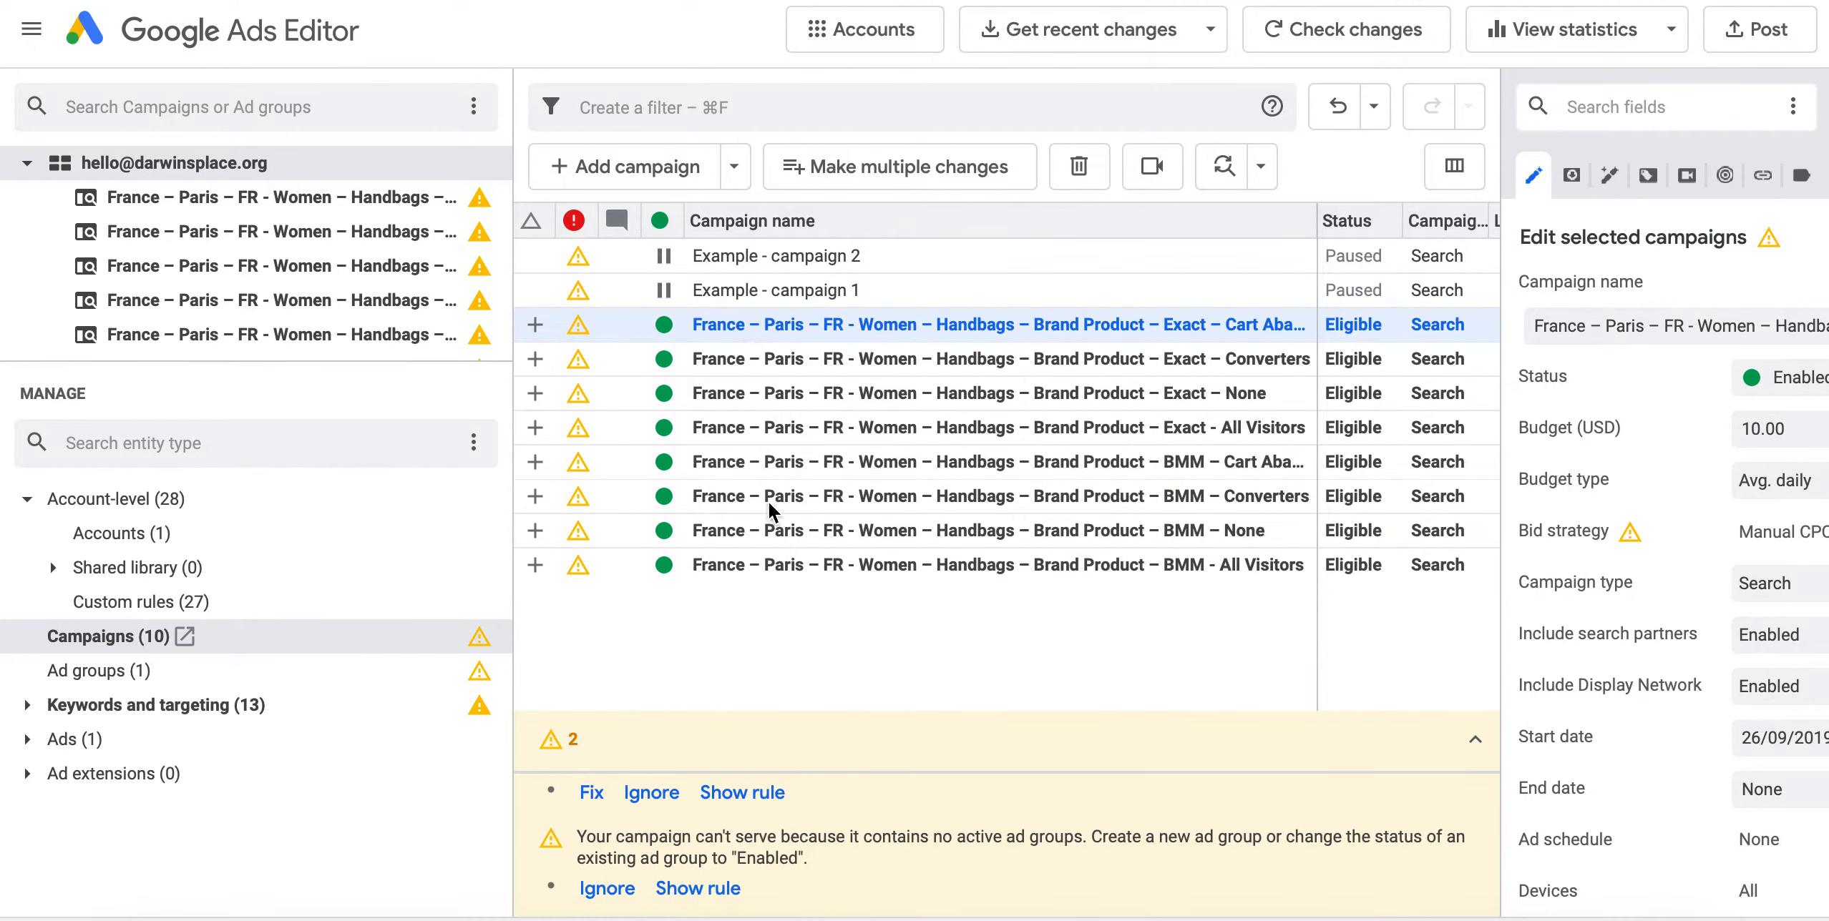
{"action": "left_click", "coordinate": [765, 565], "text": "shift"}
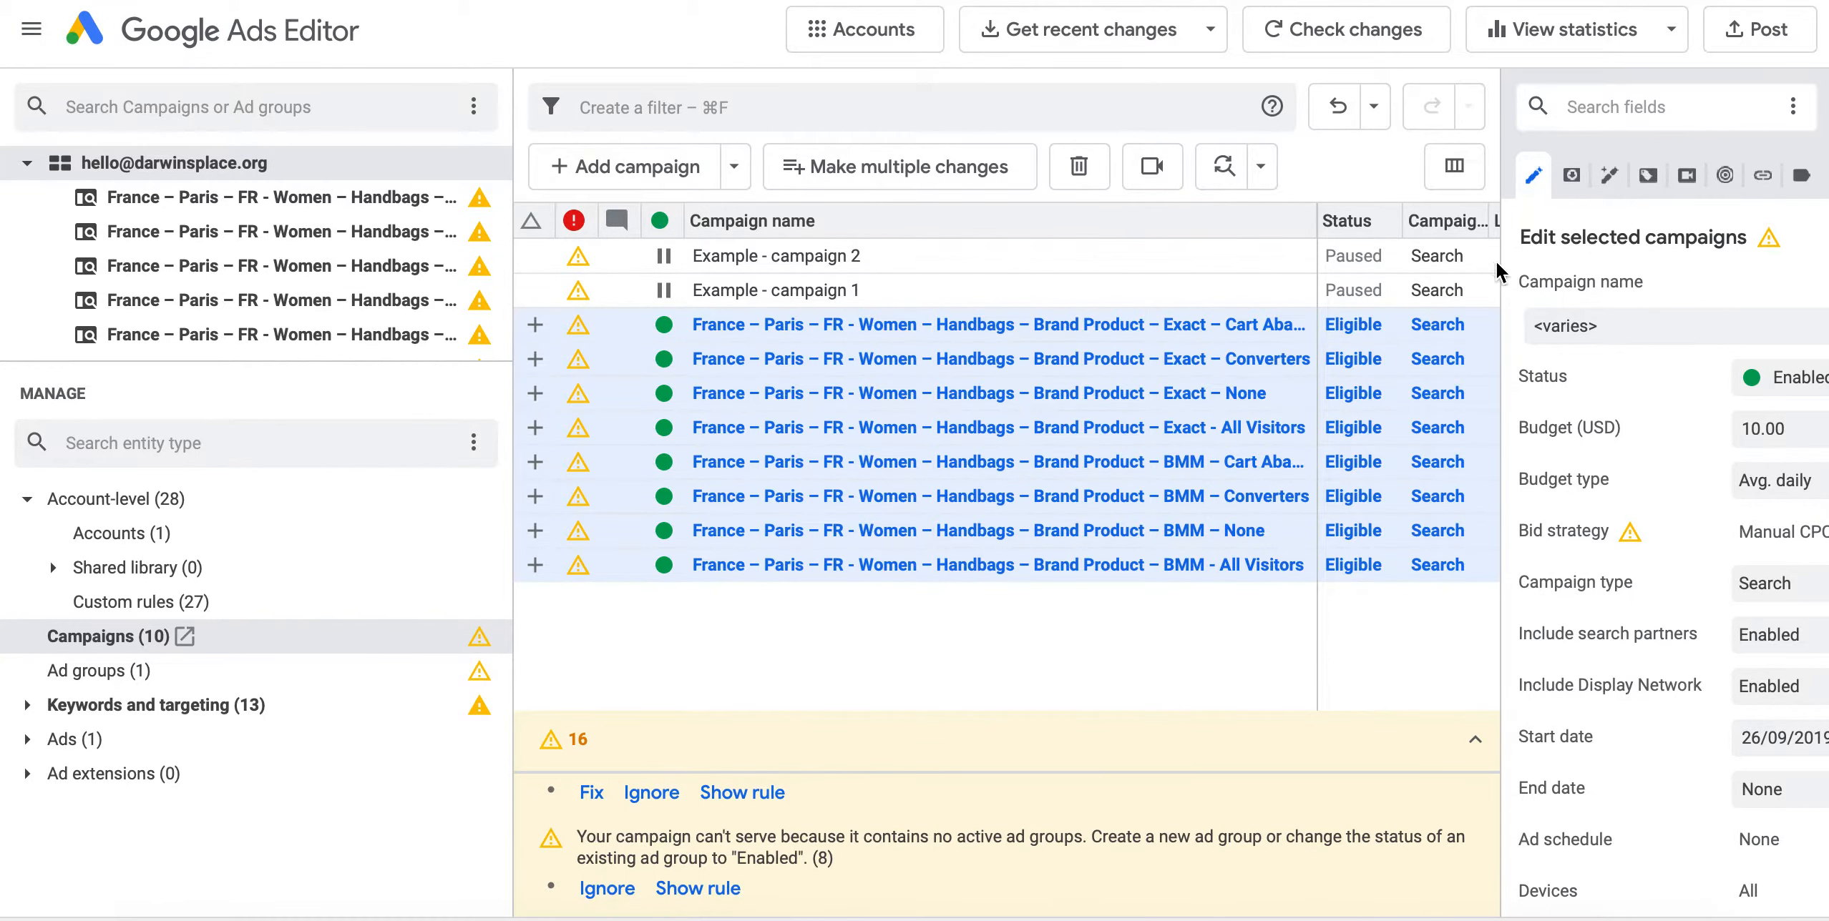
{"action": "left_click_drag", "start_coordinate": [1461, 264], "coordinate": [1222, 264]}
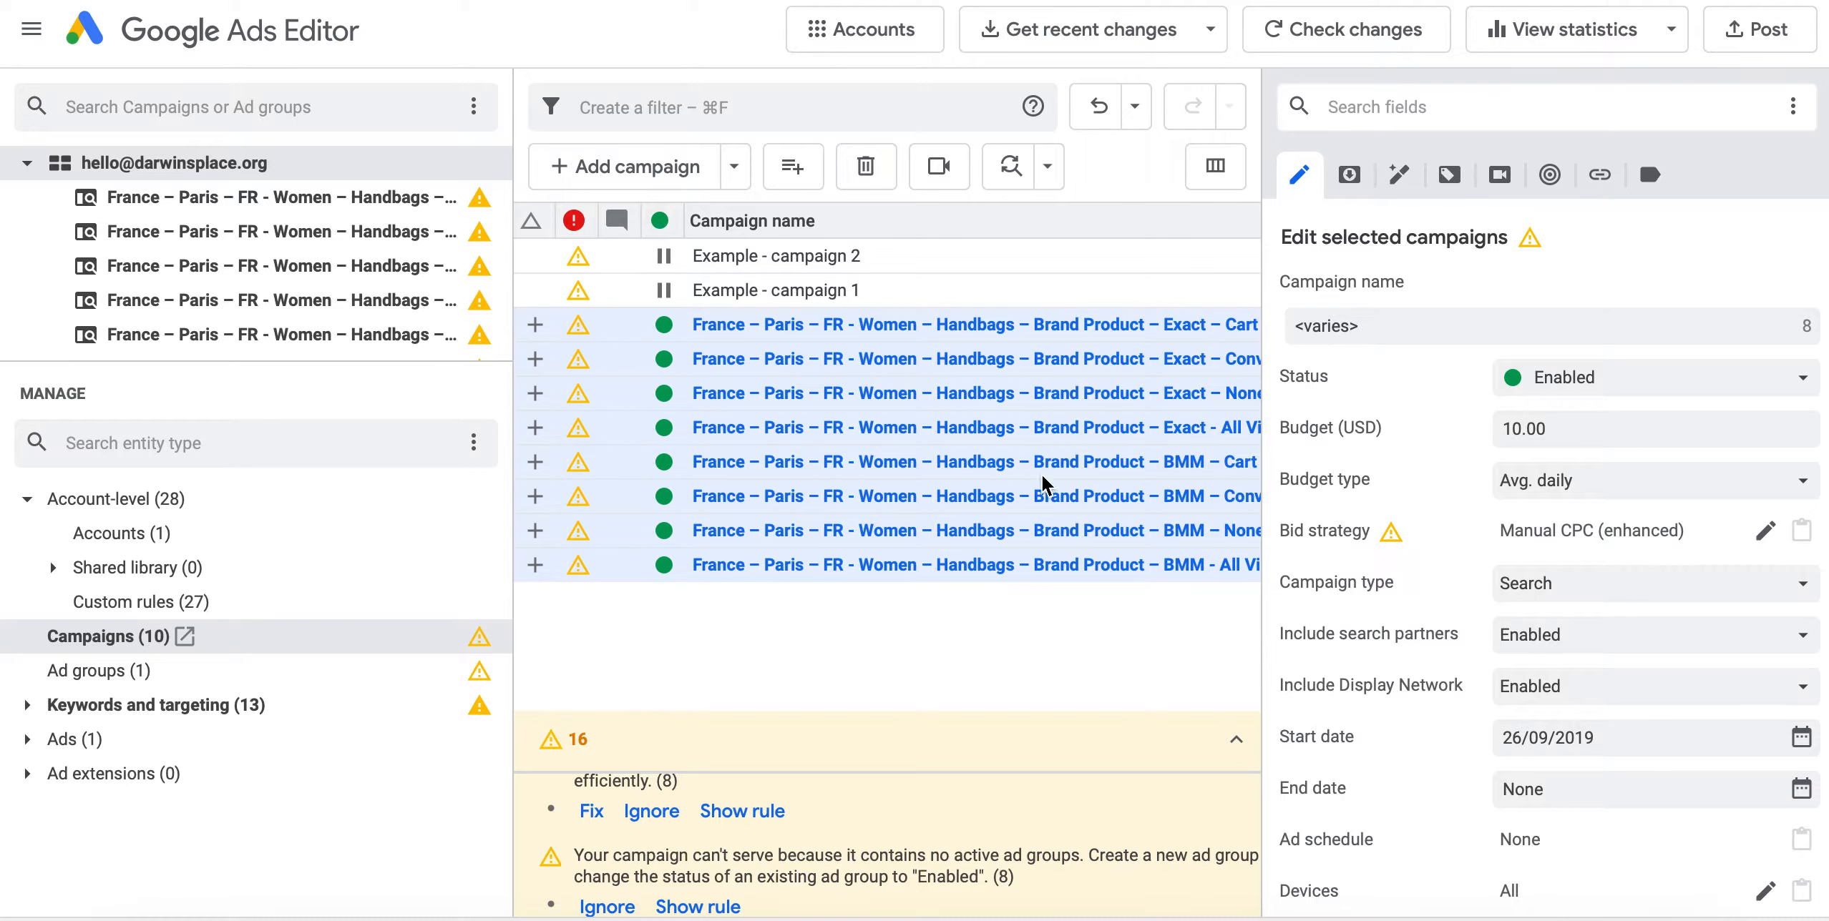
{"action": "left_click", "coordinate": [1587, 378]}
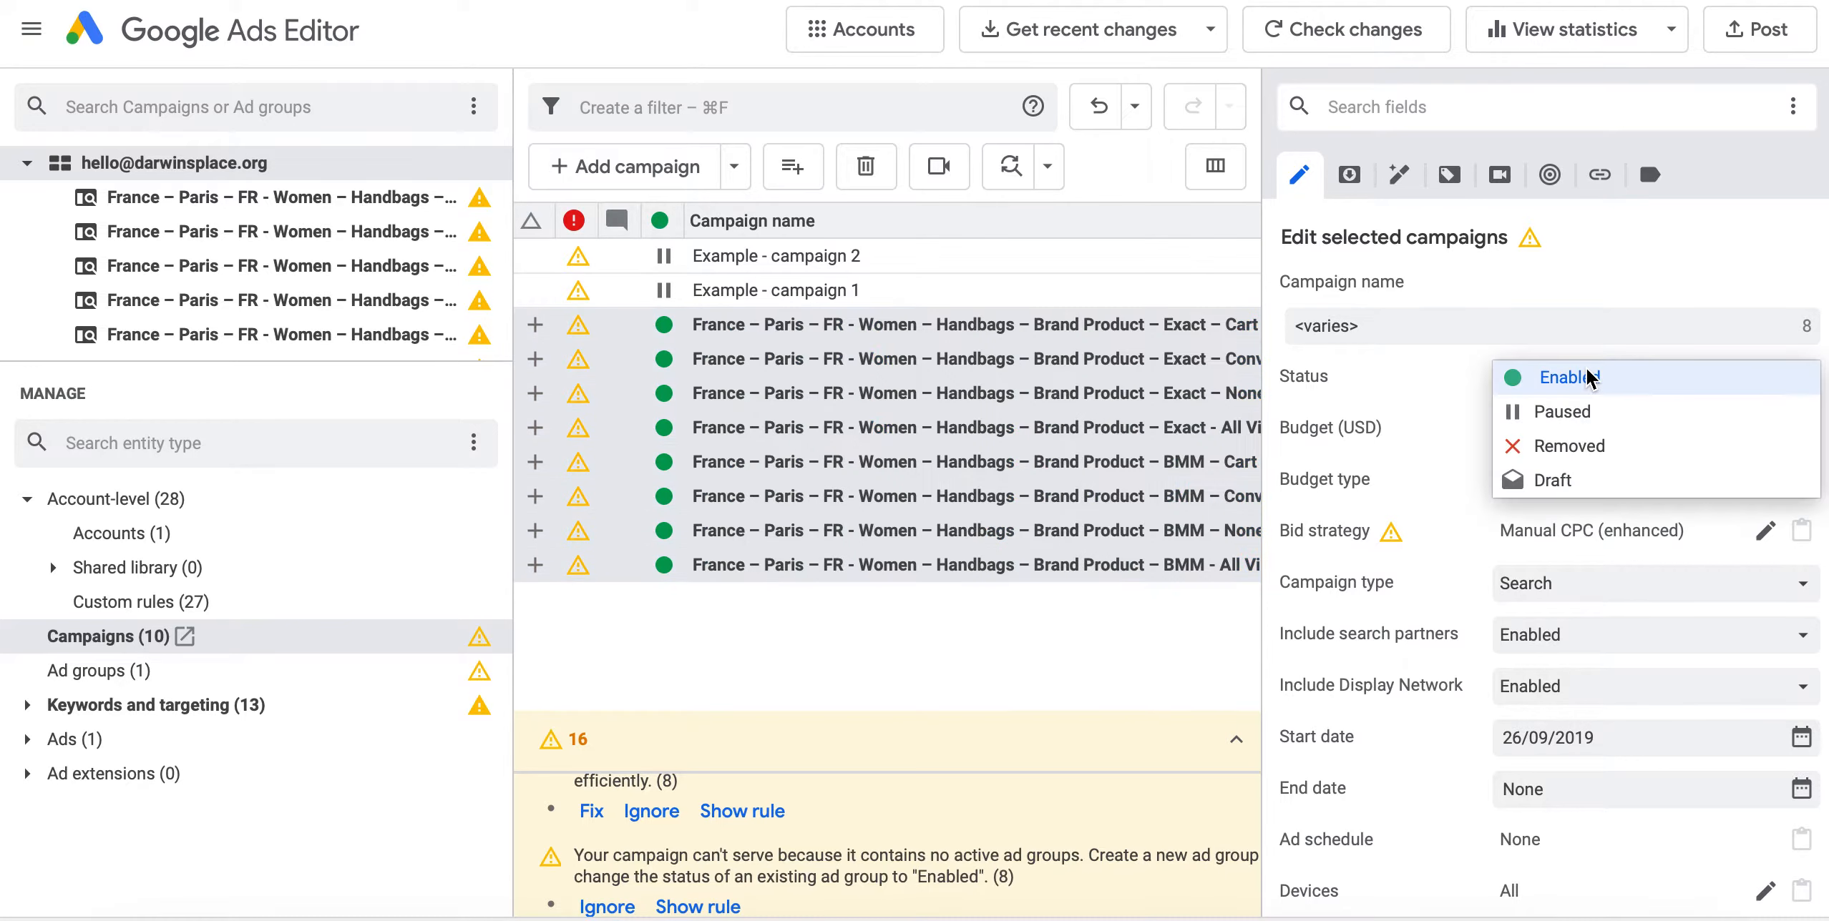
{"action": "left_click", "coordinate": [1572, 412]}
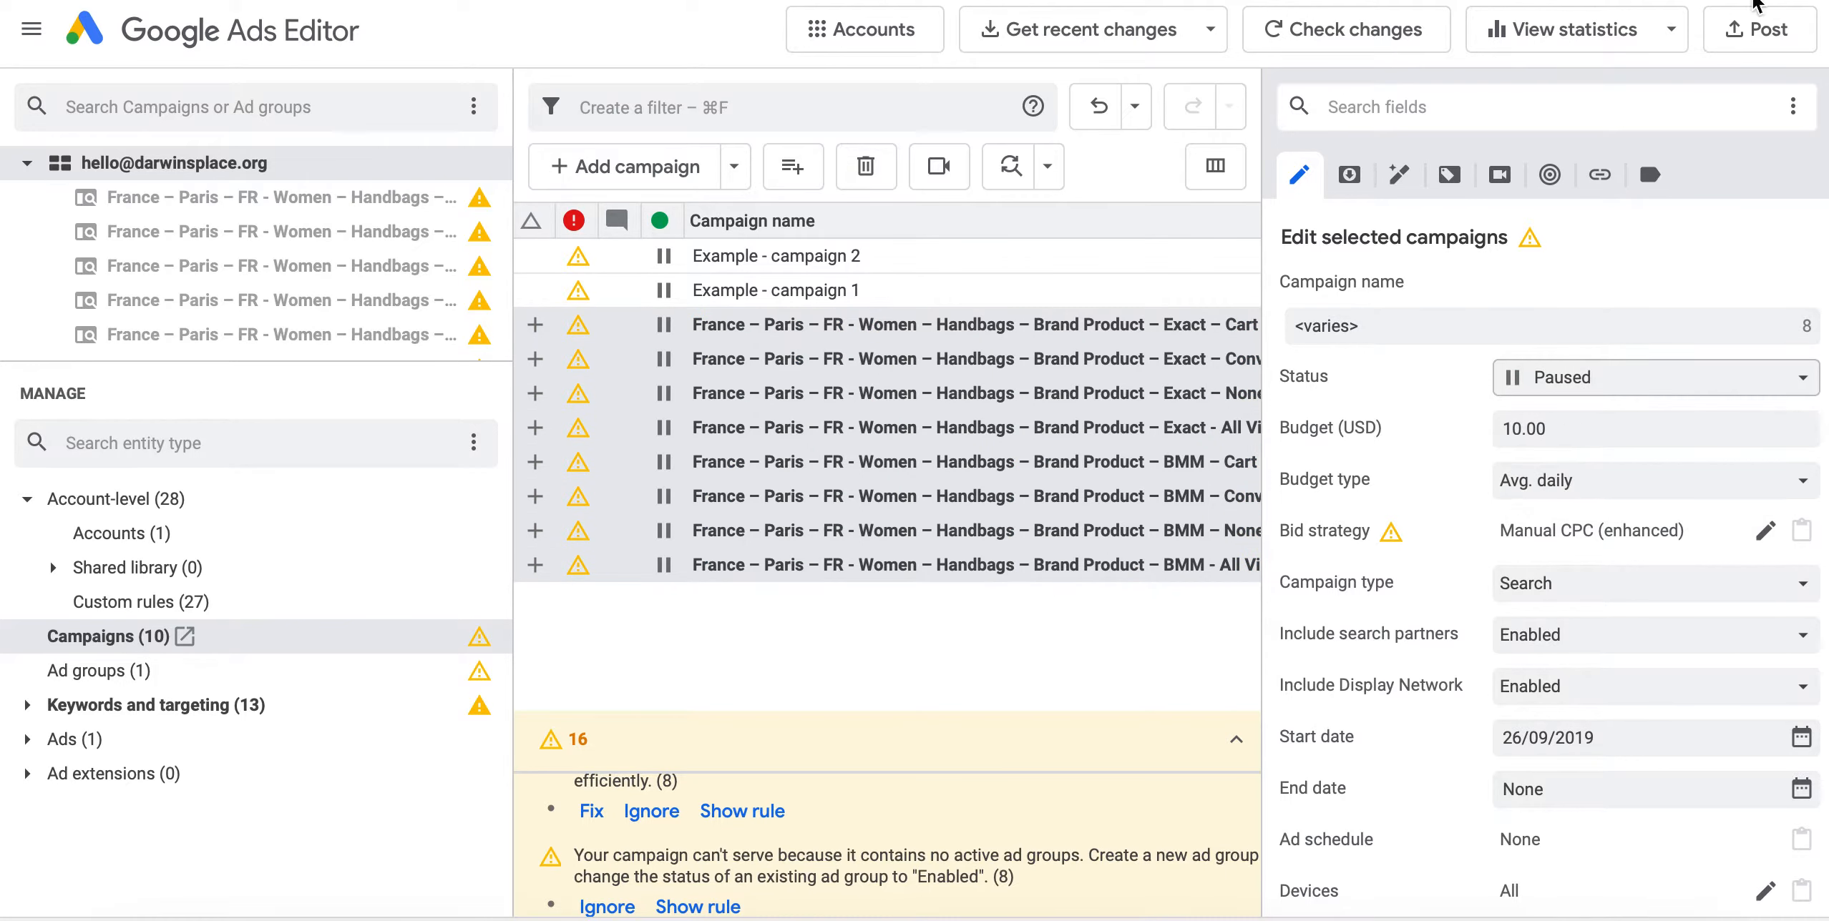
- Preview the pending changes for all campaigns without posting them
{"action": "left_click", "coordinate": [1760, 29]}
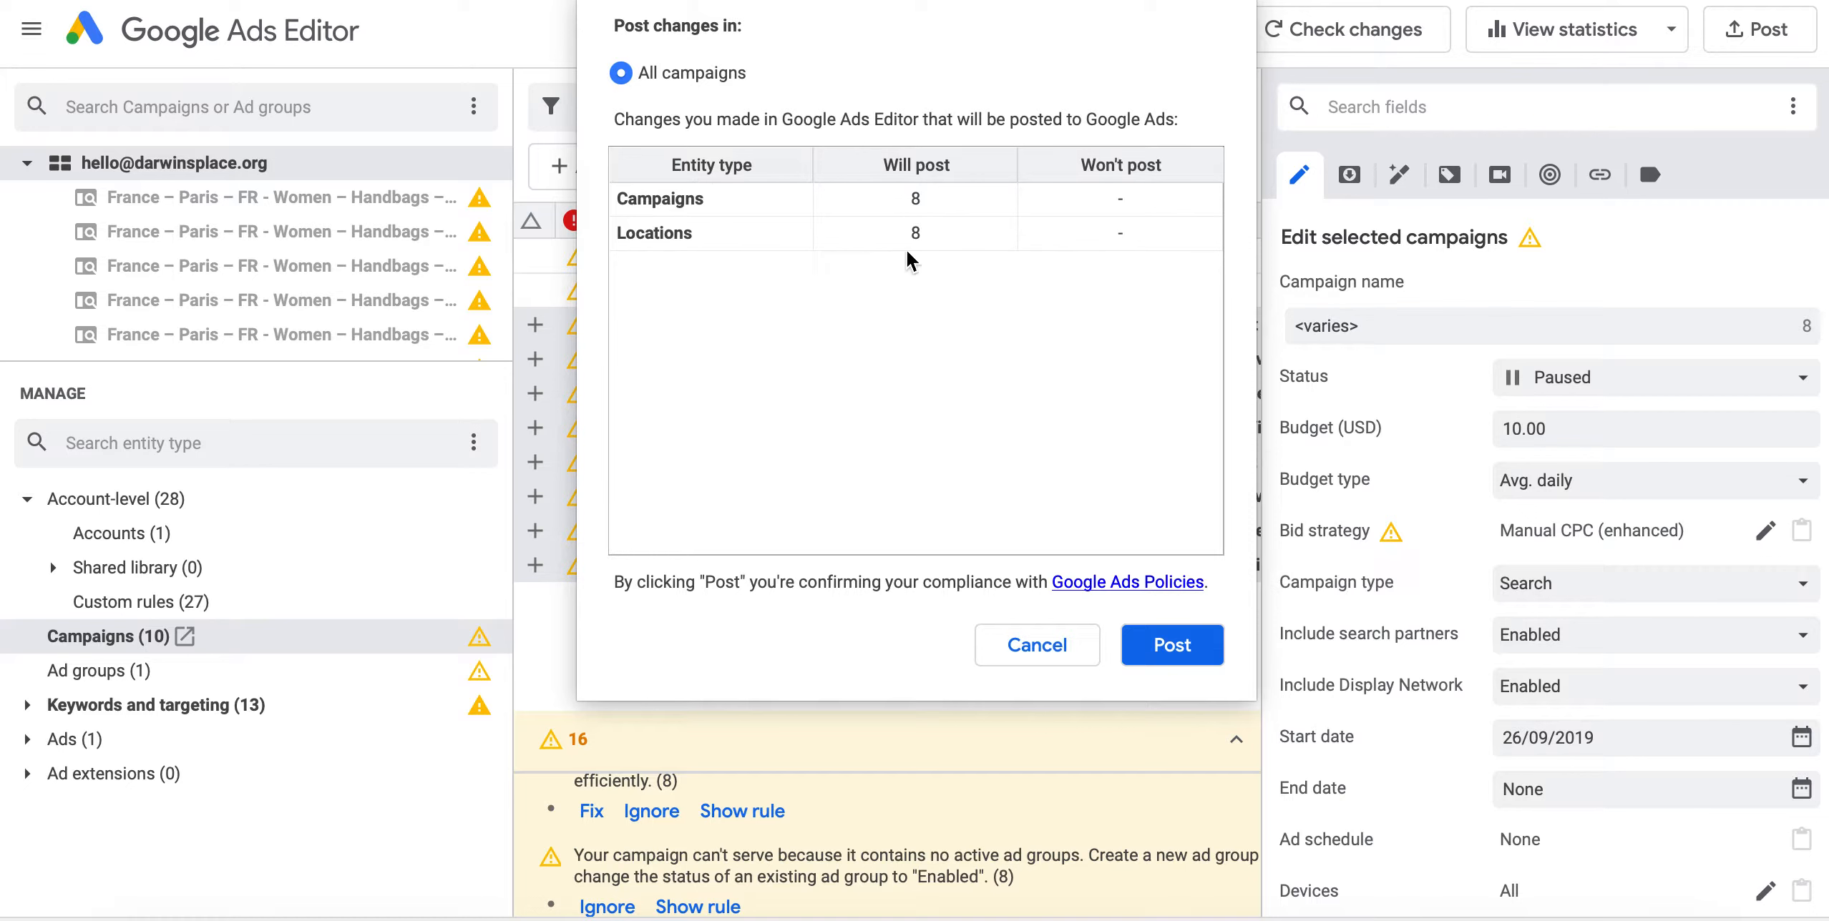
{"action": "left_click", "coordinate": [1018, 659]}
- Open the account's targeted locations and widen the Location column to make the location and campaign names readable
{"action": "left_click", "coordinate": [27, 705]}
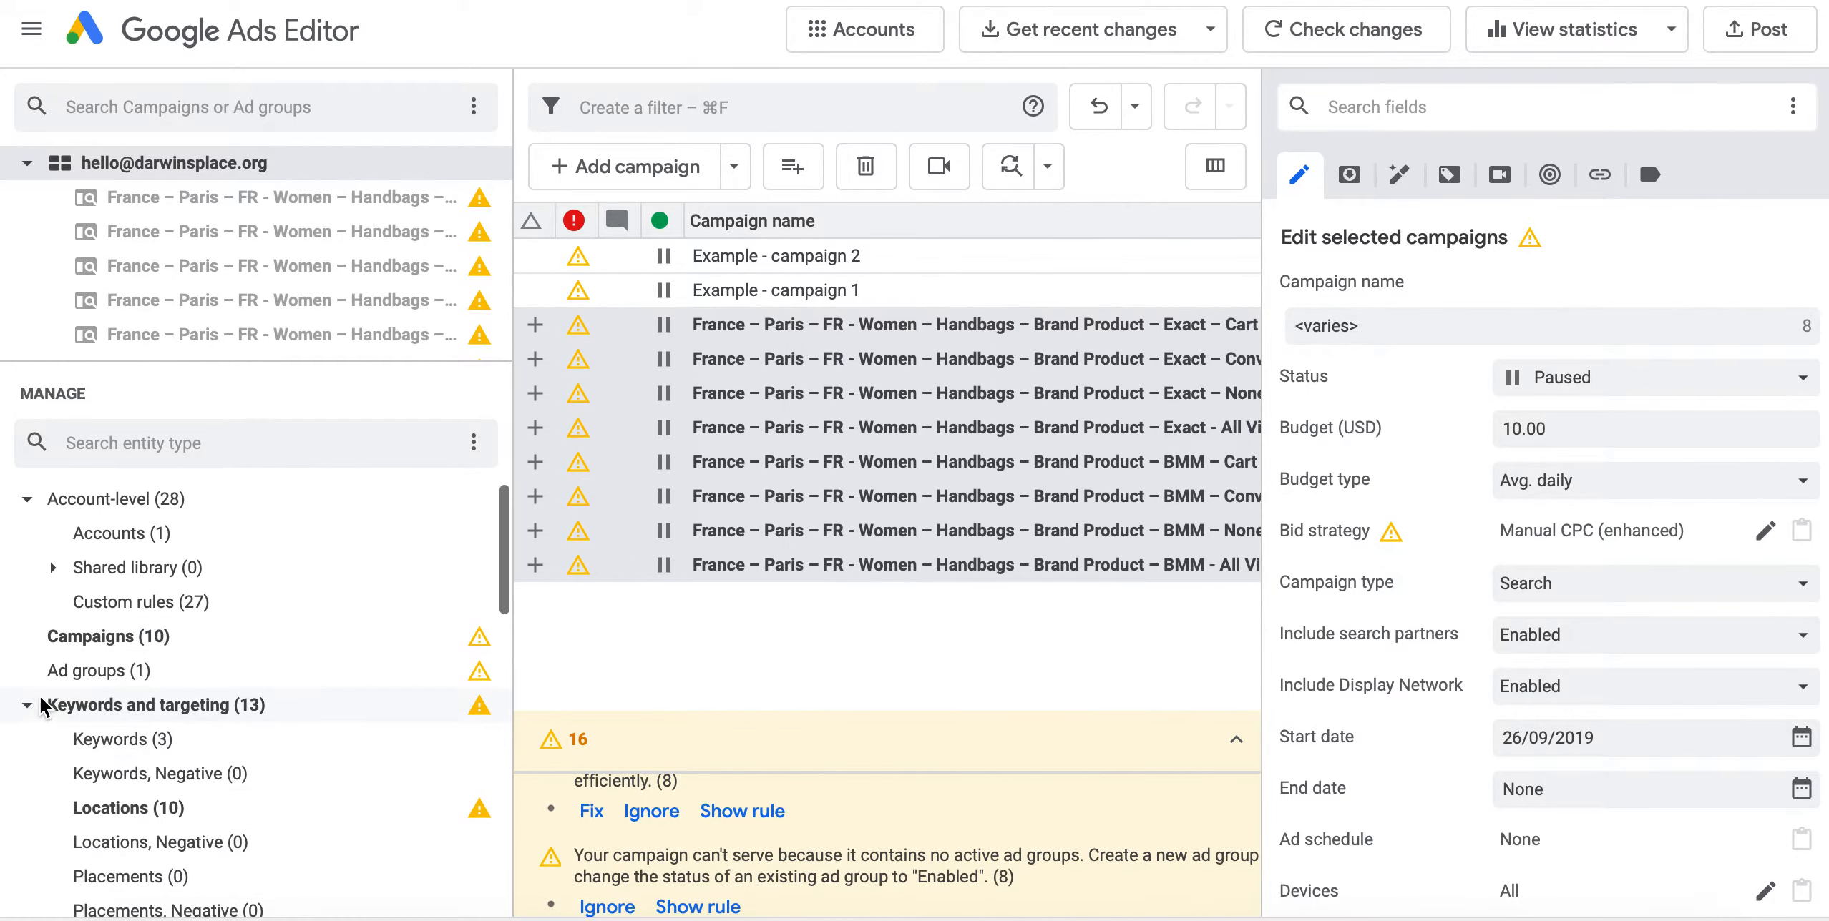
{"action": "scroll", "coordinate": [143, 687], "scroll_direction": "down", "scroll_amount": 2}
{"action": "left_click", "coordinate": [214, 676]}
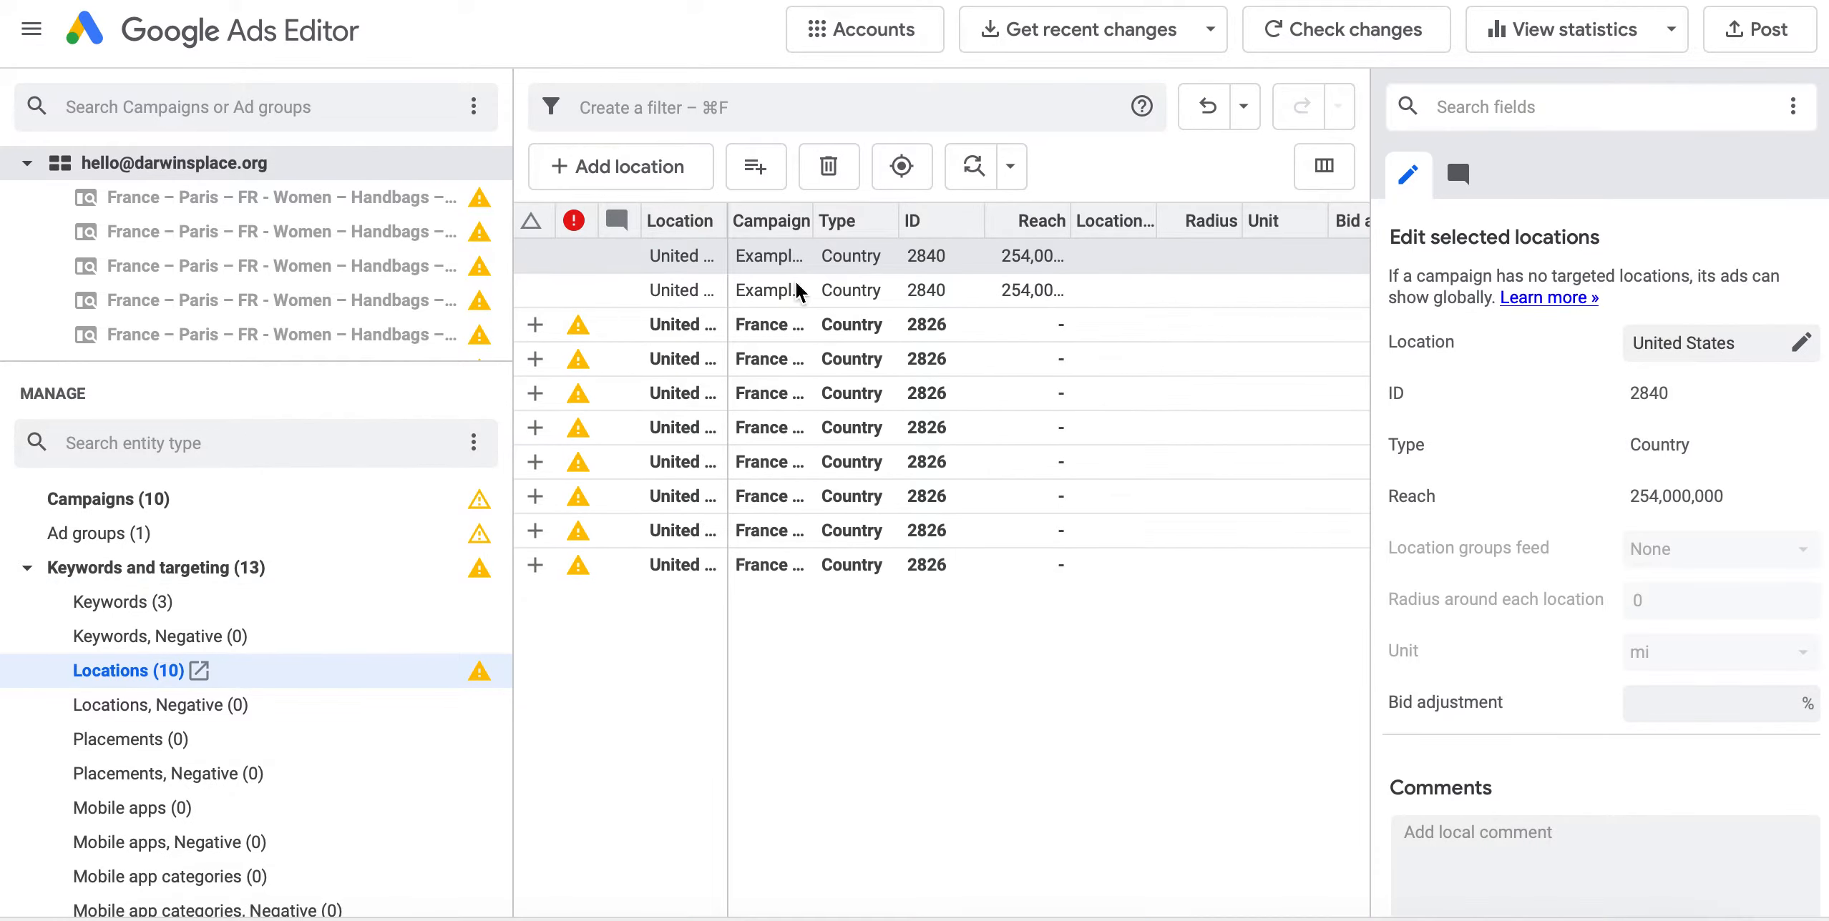
{"action": "left_click_drag", "start_coordinate": [726, 222], "coordinate": [1088, 293]}
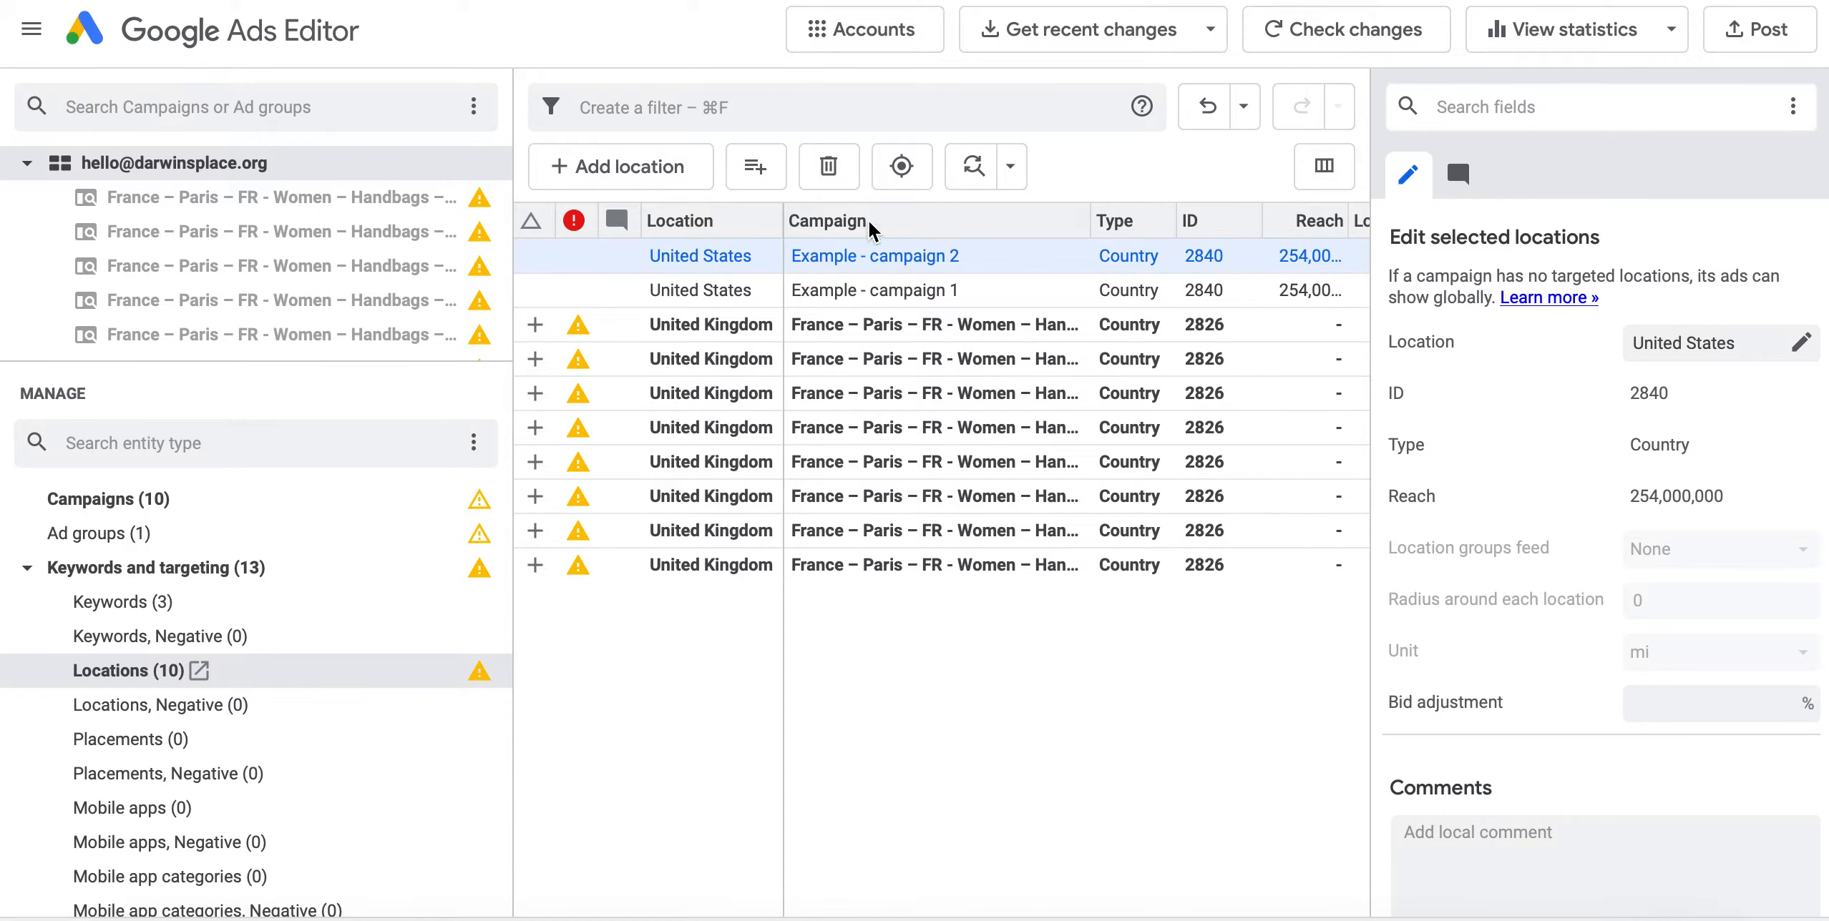
- Set the targeted location of all eight France – Paris campaigns to the country France
{"action": "left_click", "coordinate": [708, 325]}
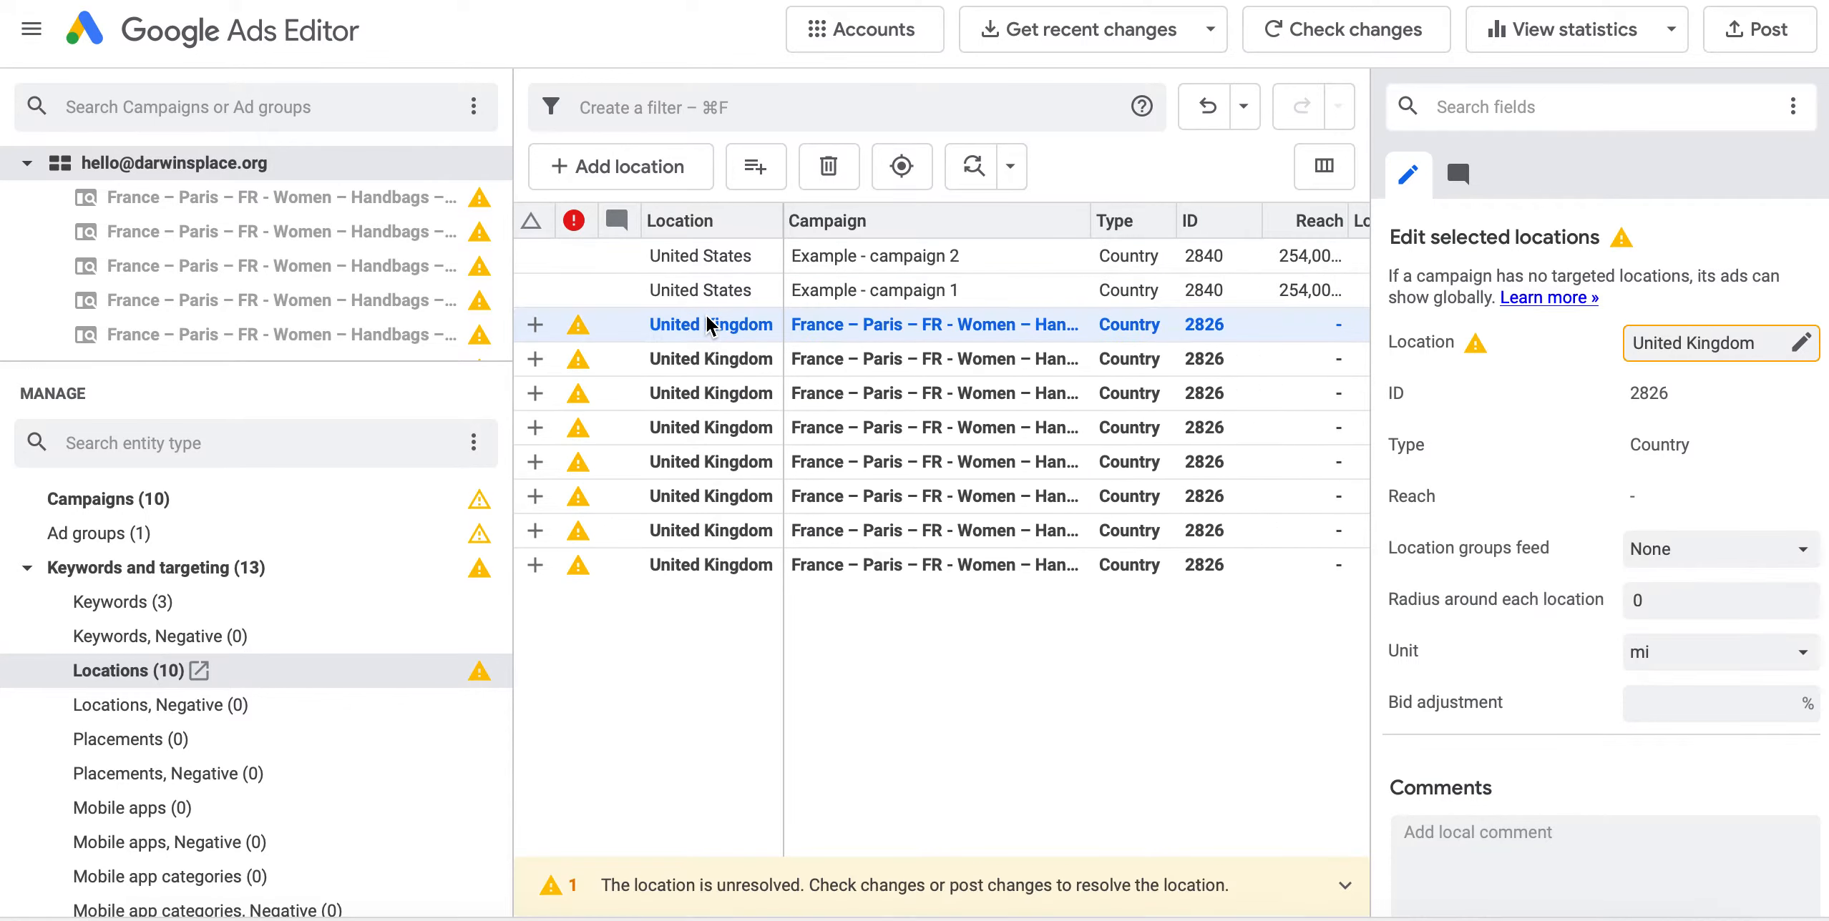
{"action": "left_click", "coordinate": [718, 569], "text": "shift"}
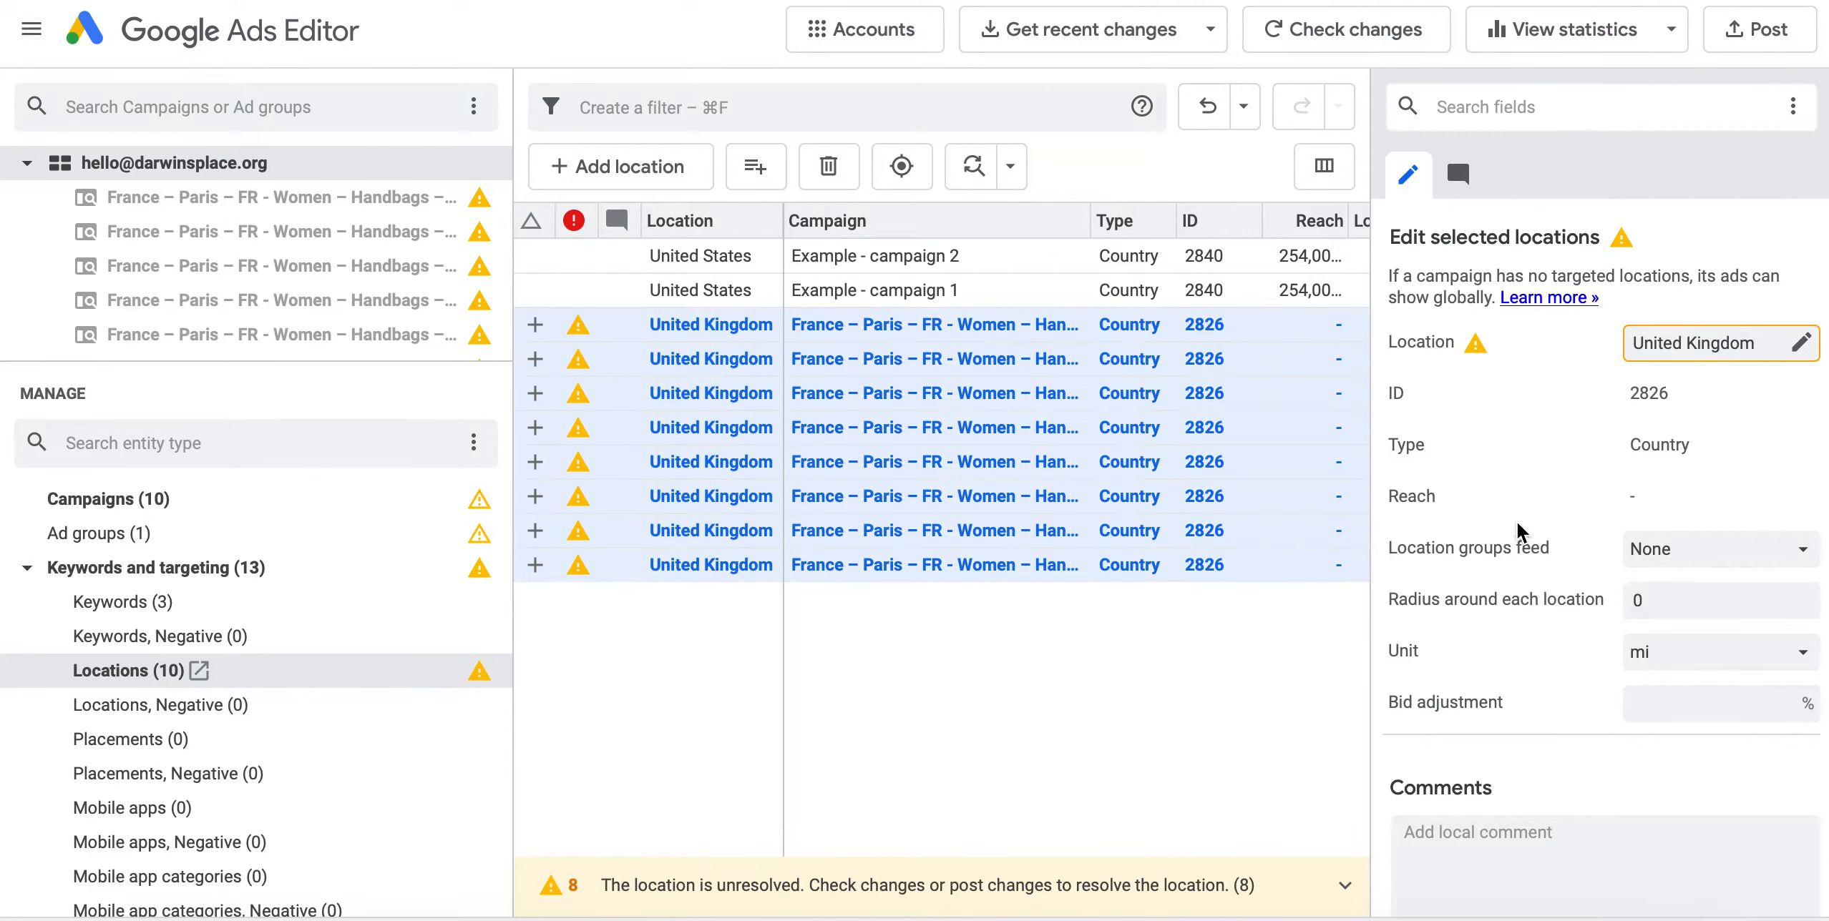
{"action": "left_click_drag", "start_coordinate": [1370, 414], "coordinate": [1209, 409]}
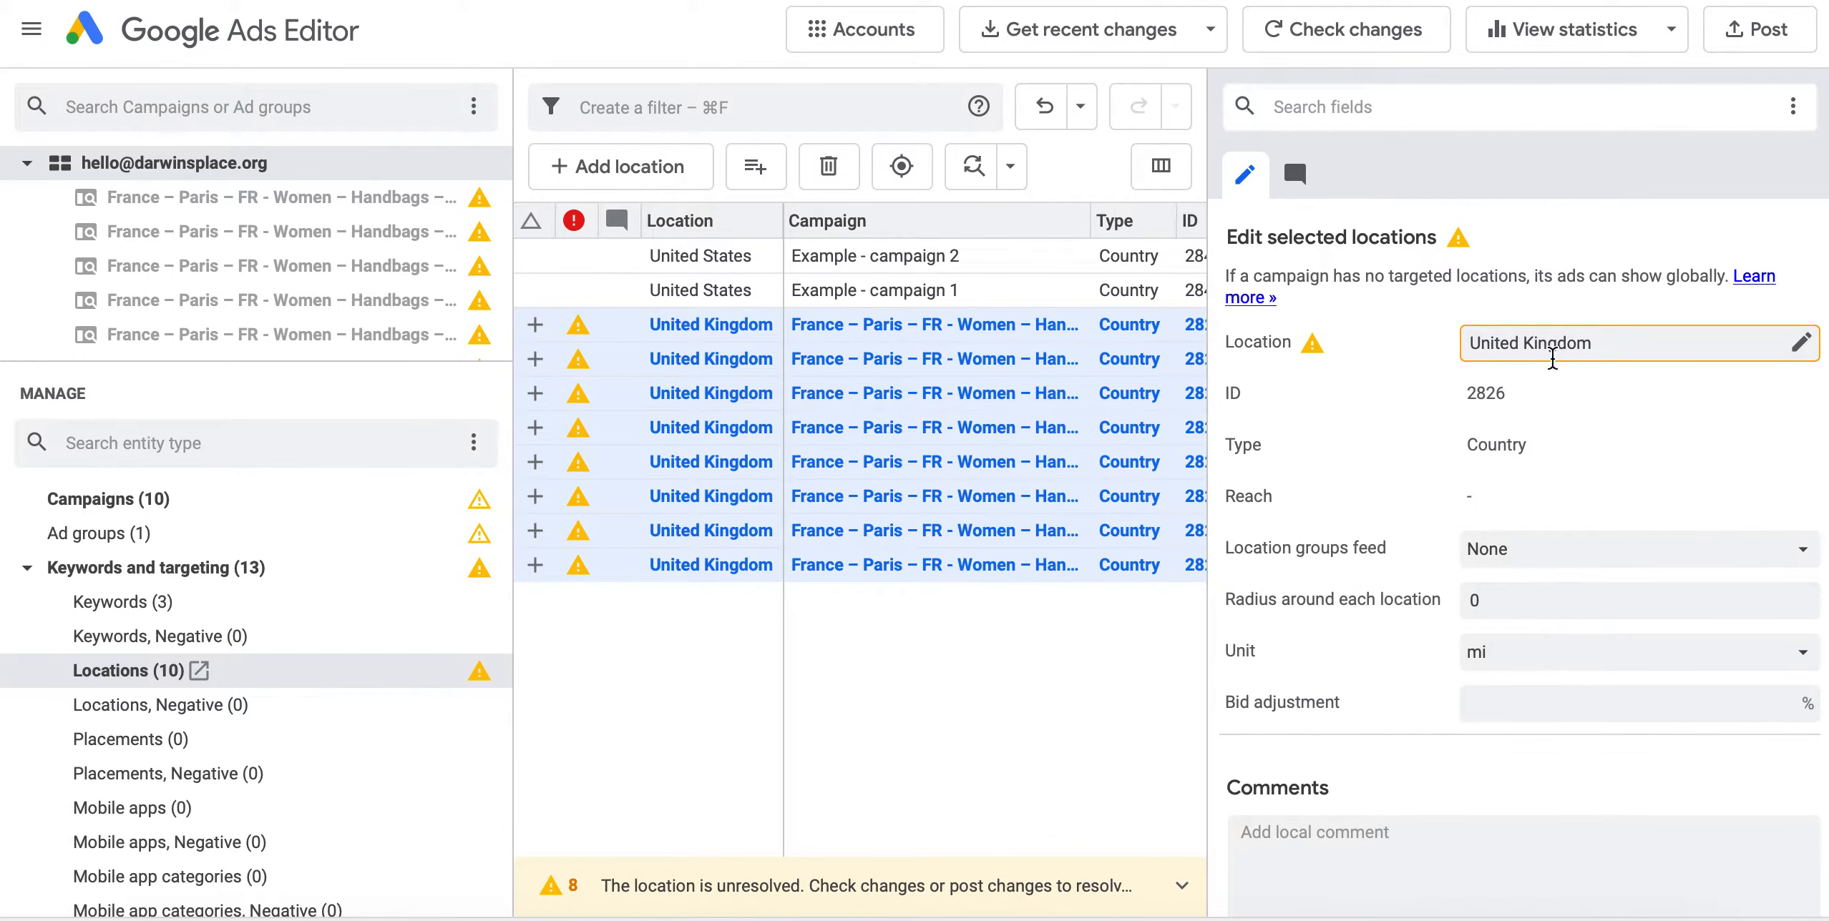
{"action": "left_click", "coordinate": [1801, 343]}
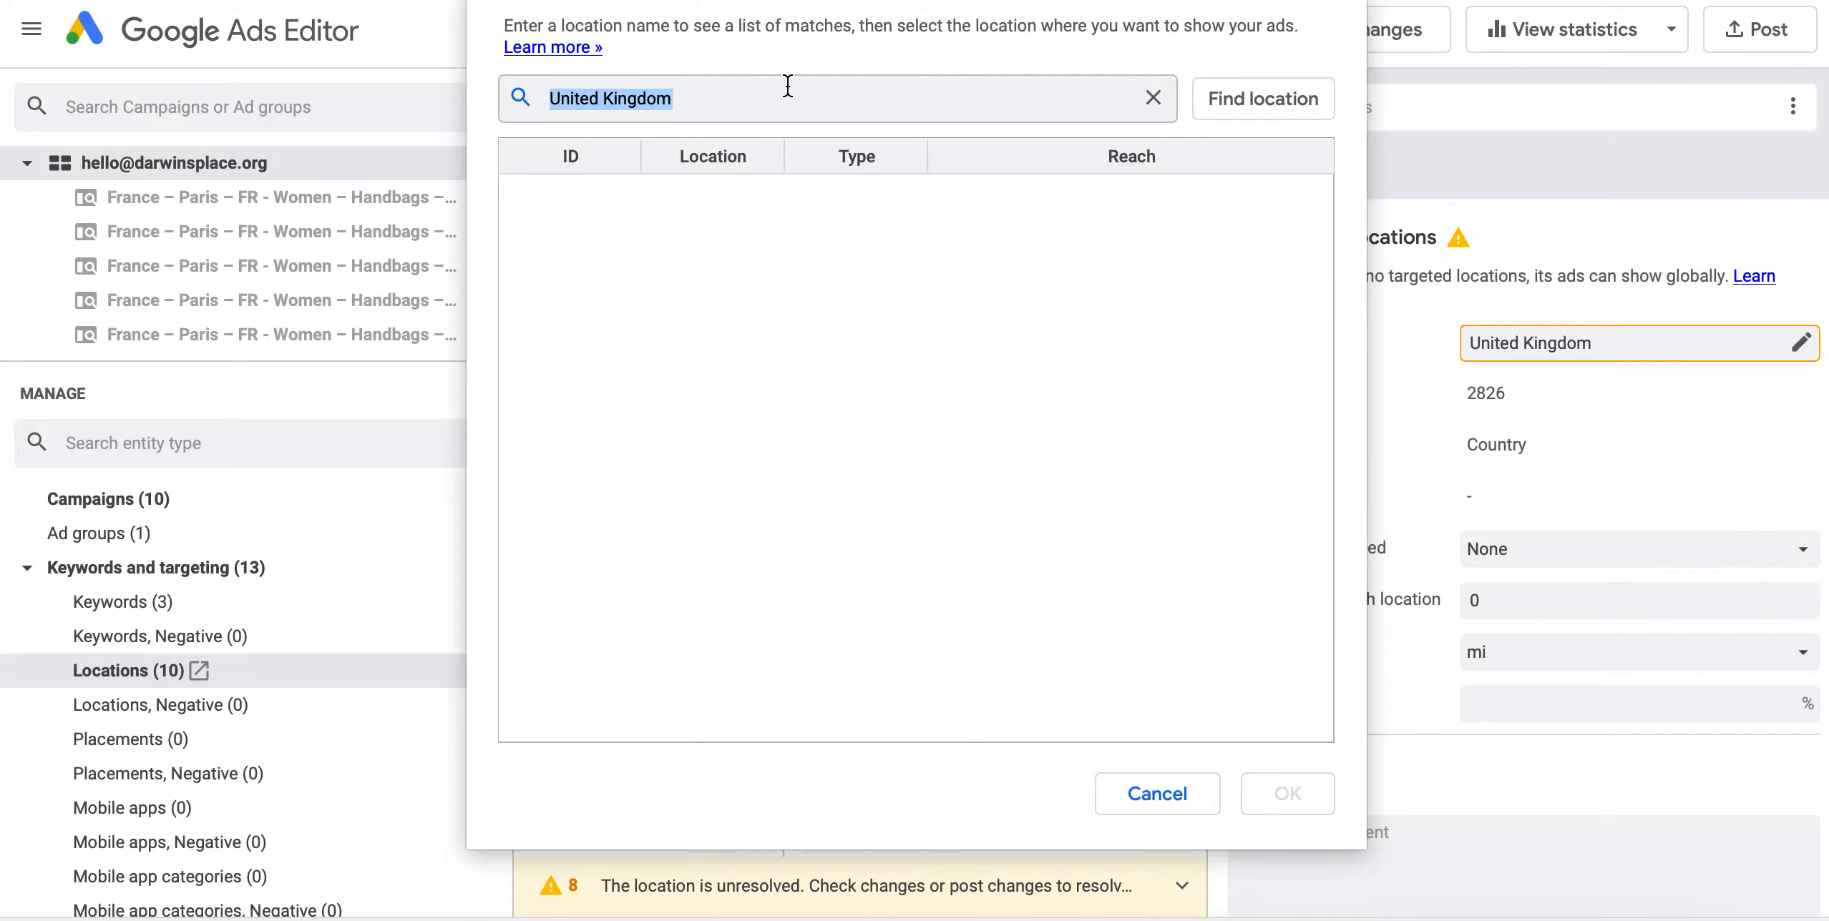
{"action": "type", "text": "france"}
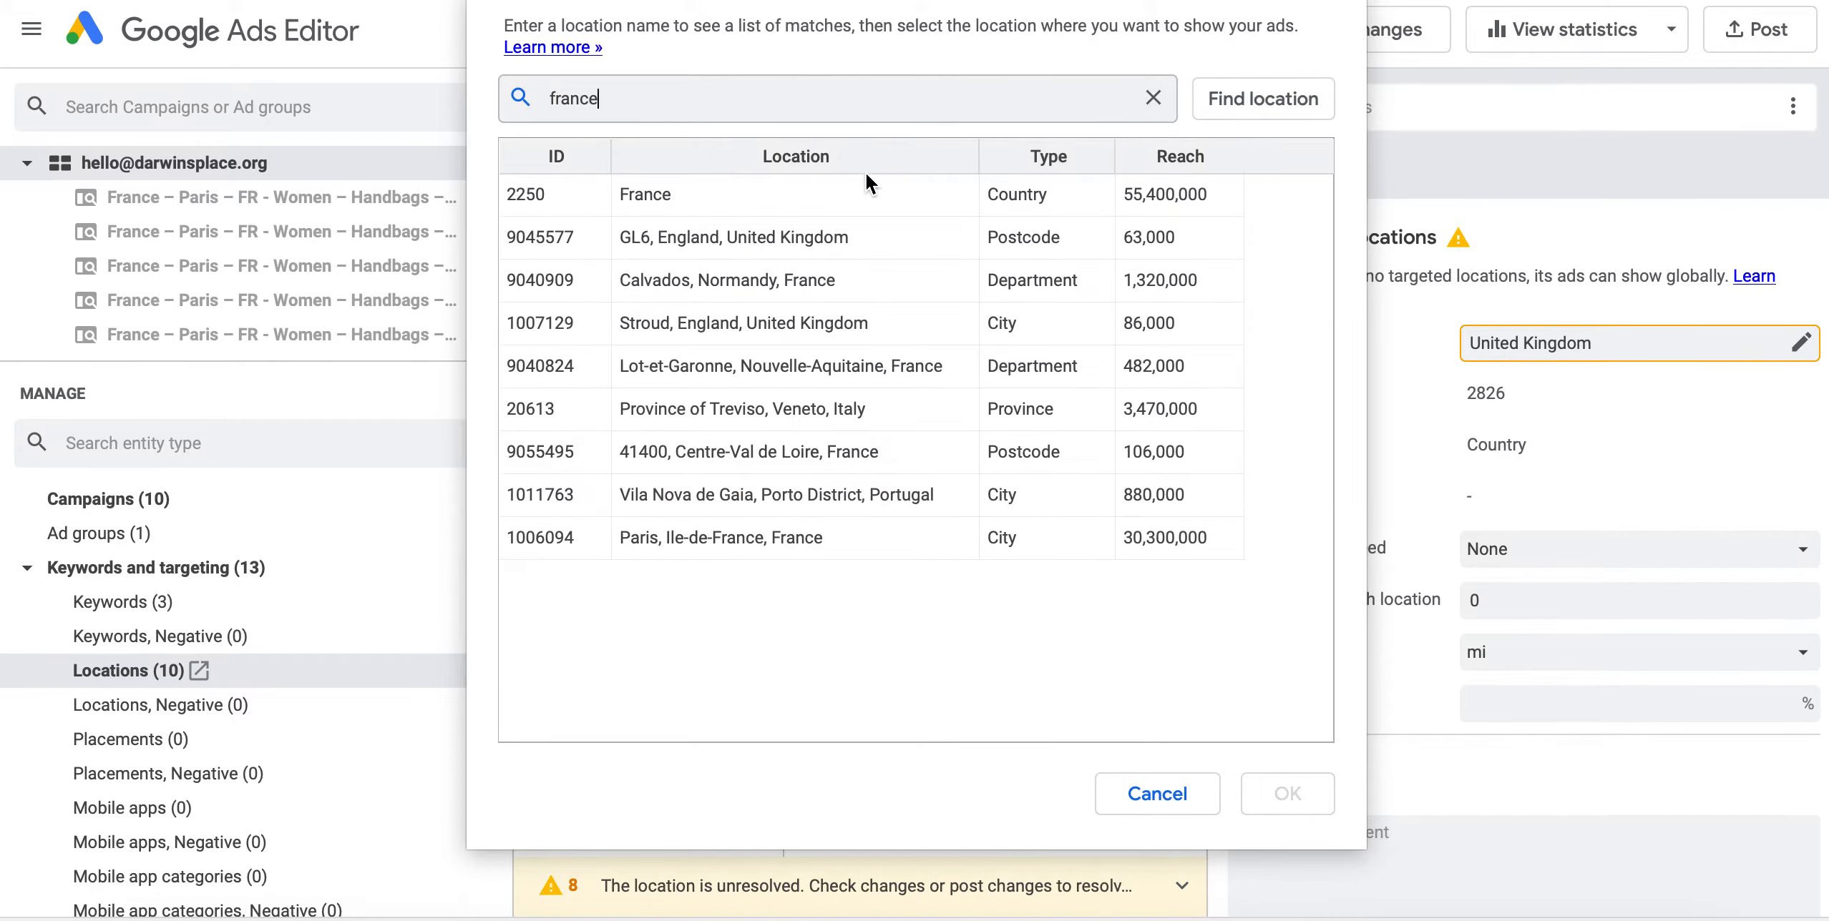
{"action": "left_click", "coordinate": [812, 209]}
{"action": "left_click", "coordinate": [1287, 794]}
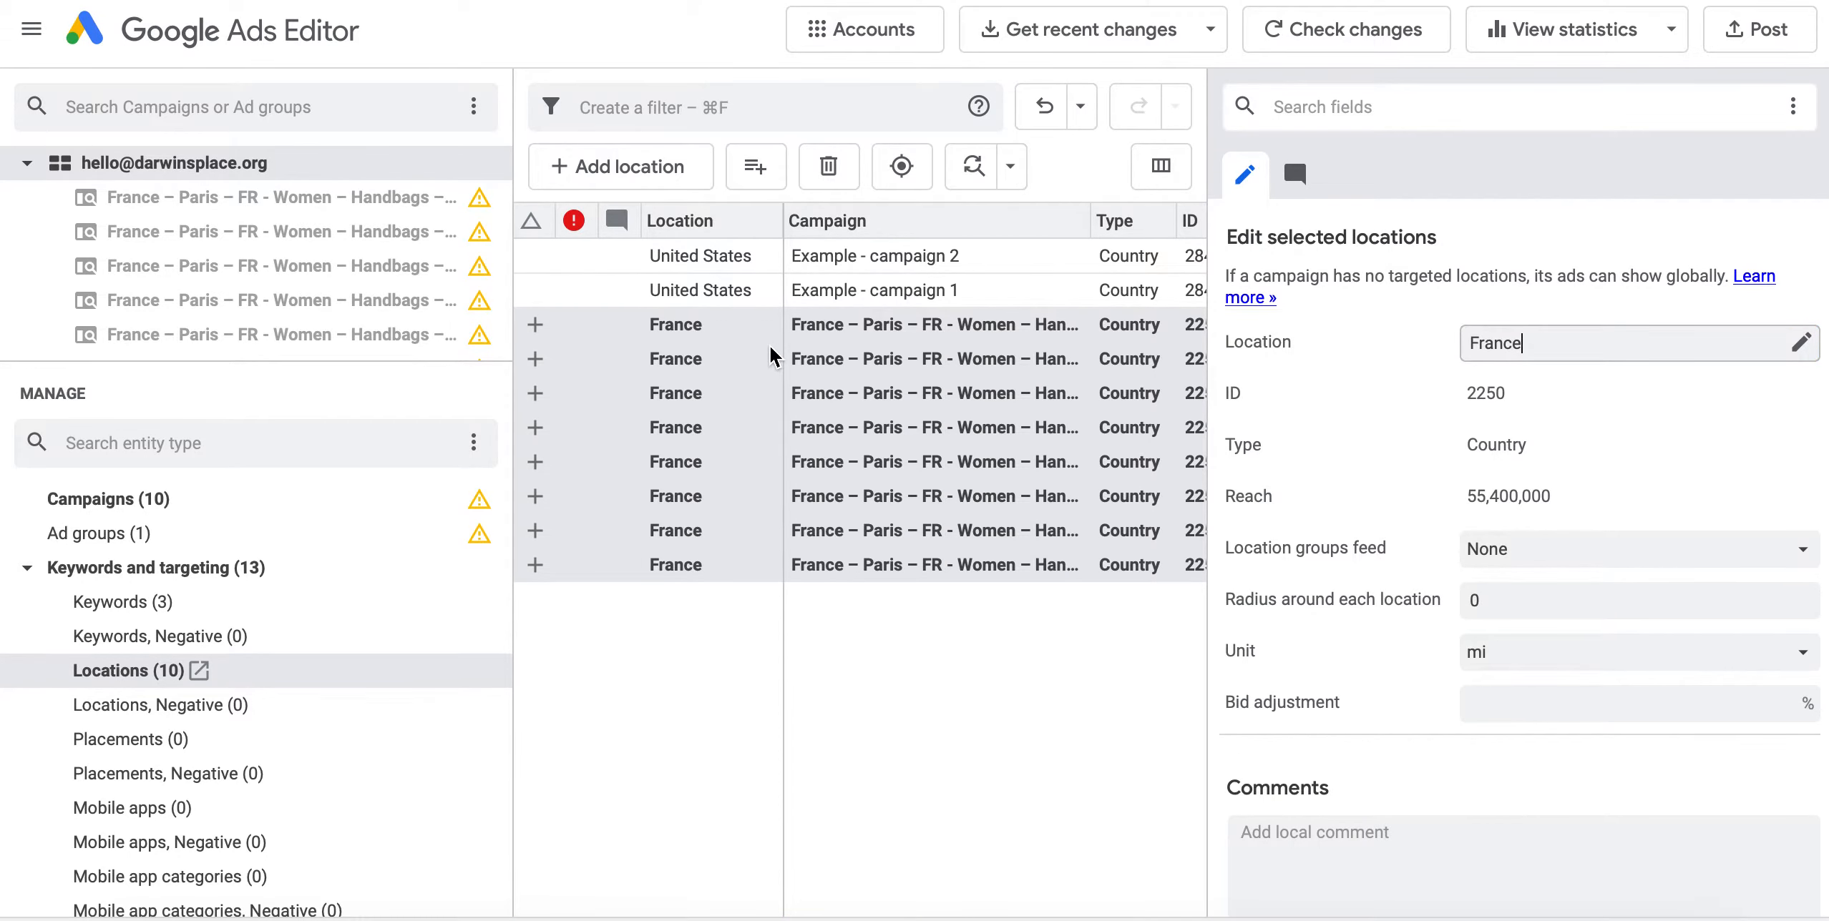
- Return to the campaigns list and post the pending campaign and location changes for all campaigns
{"action": "left_click", "coordinate": [232, 501]}
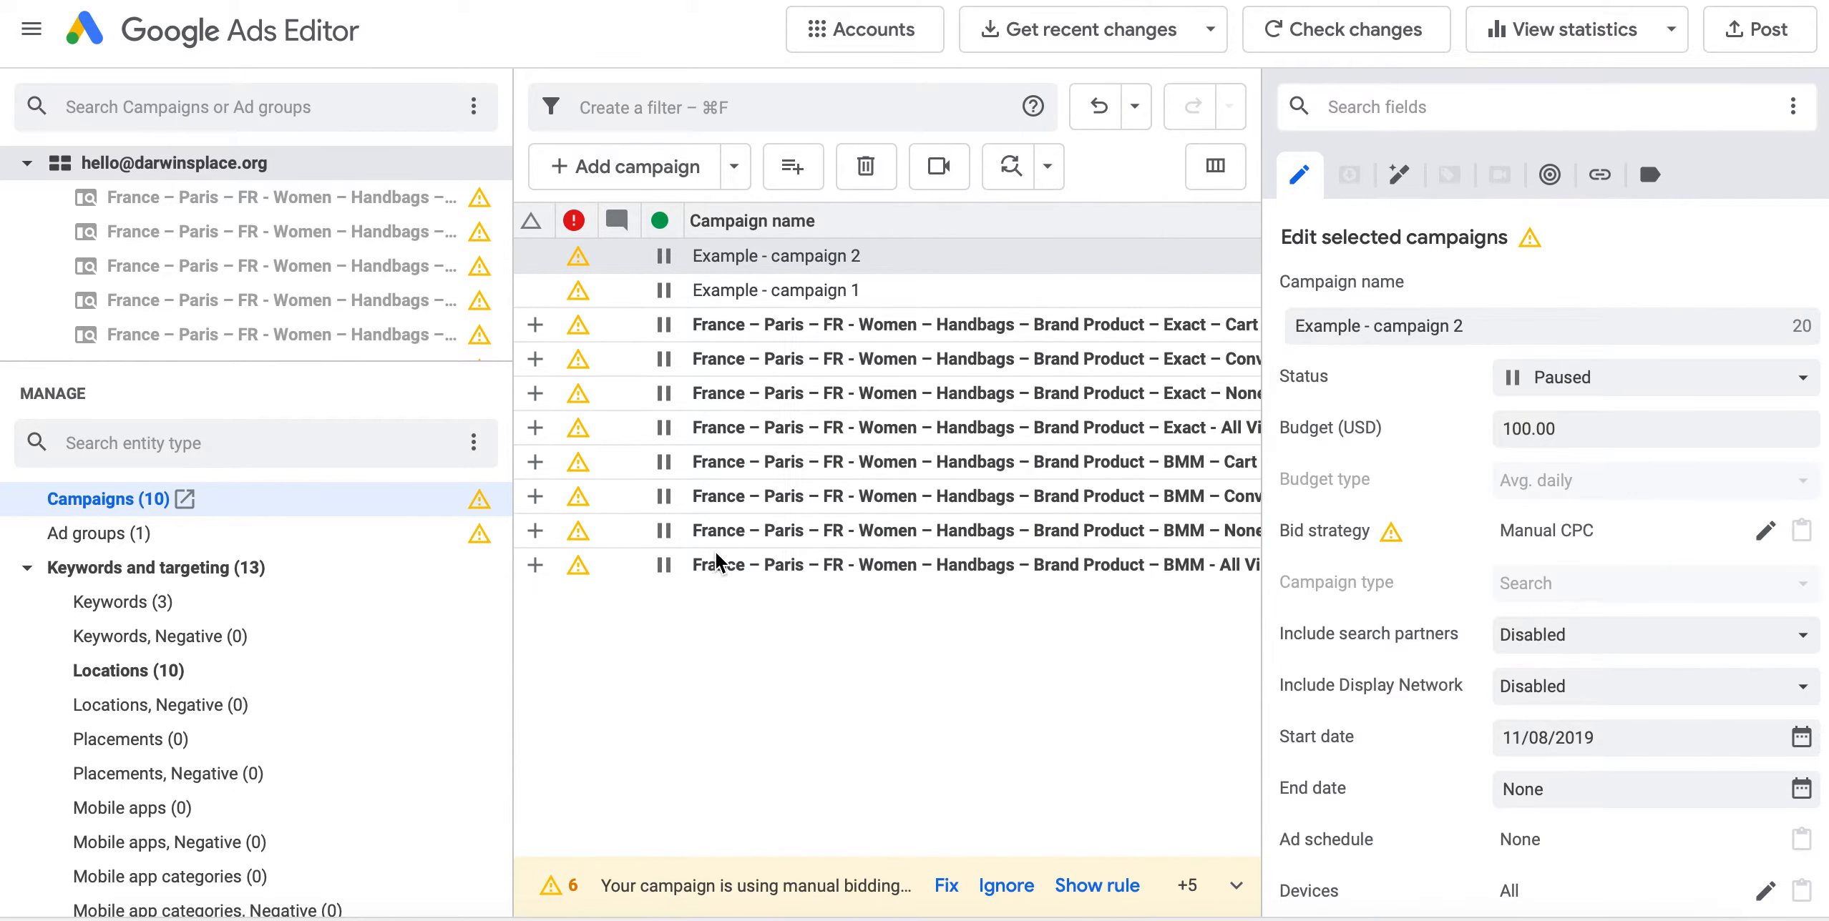
{"action": "left_click", "coordinate": [1733, 44]}
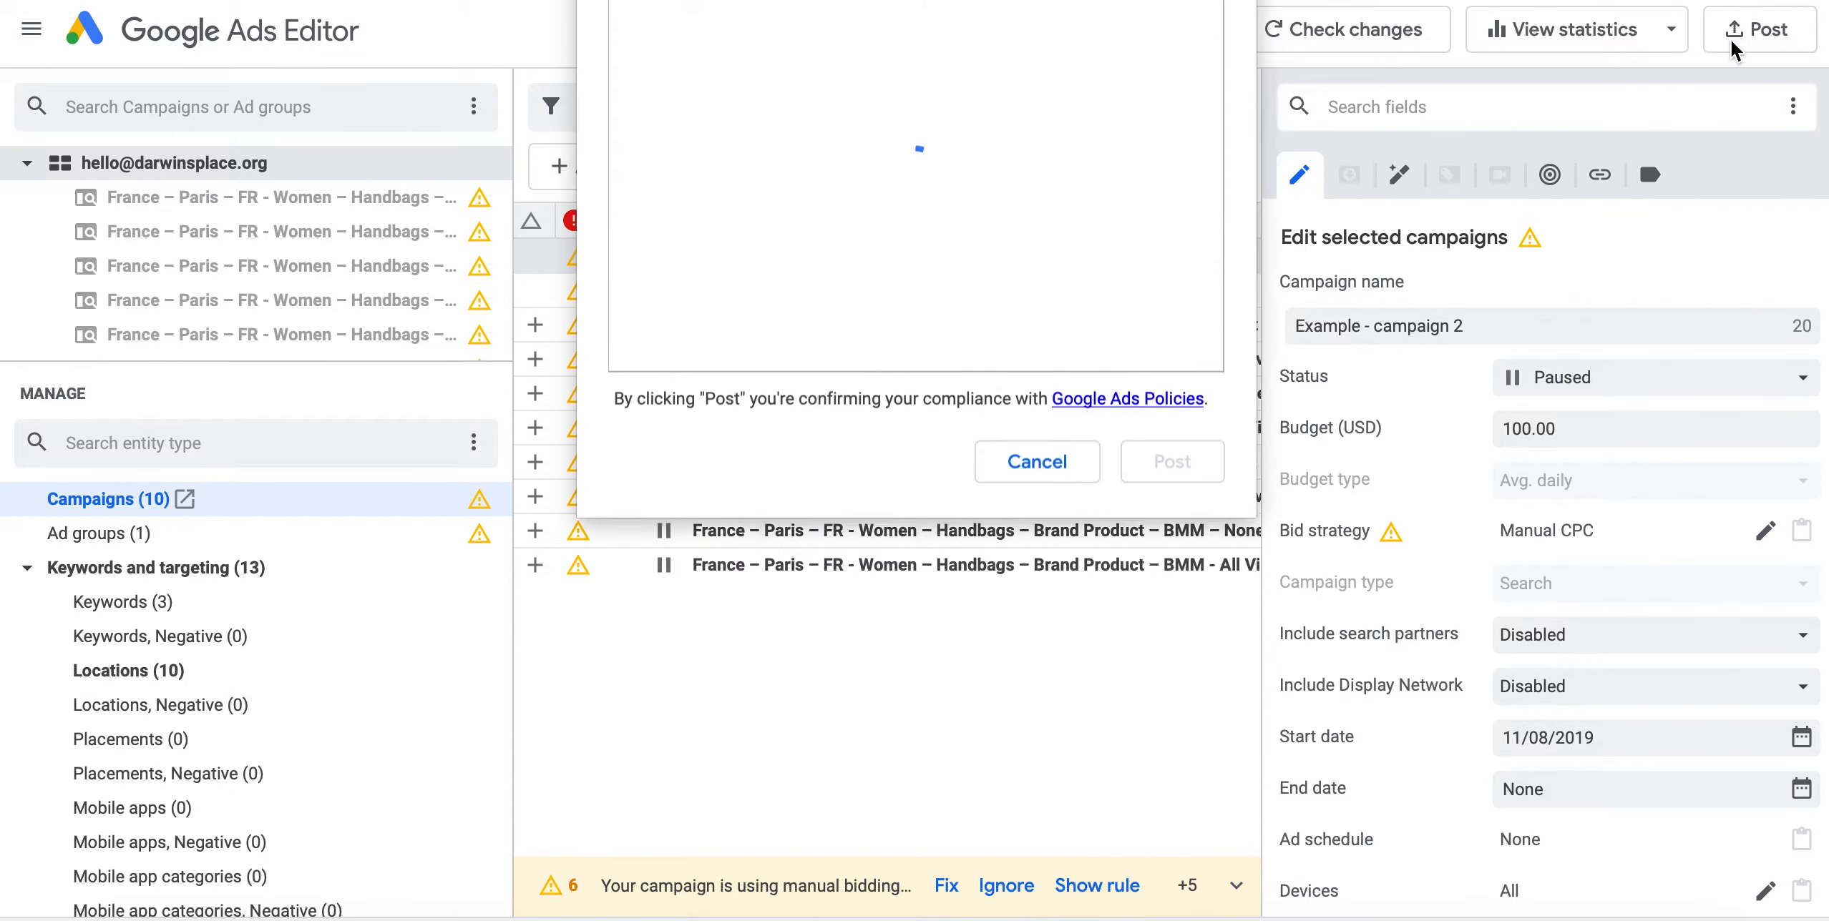
{"action": "left_click", "coordinate": [1172, 645]}
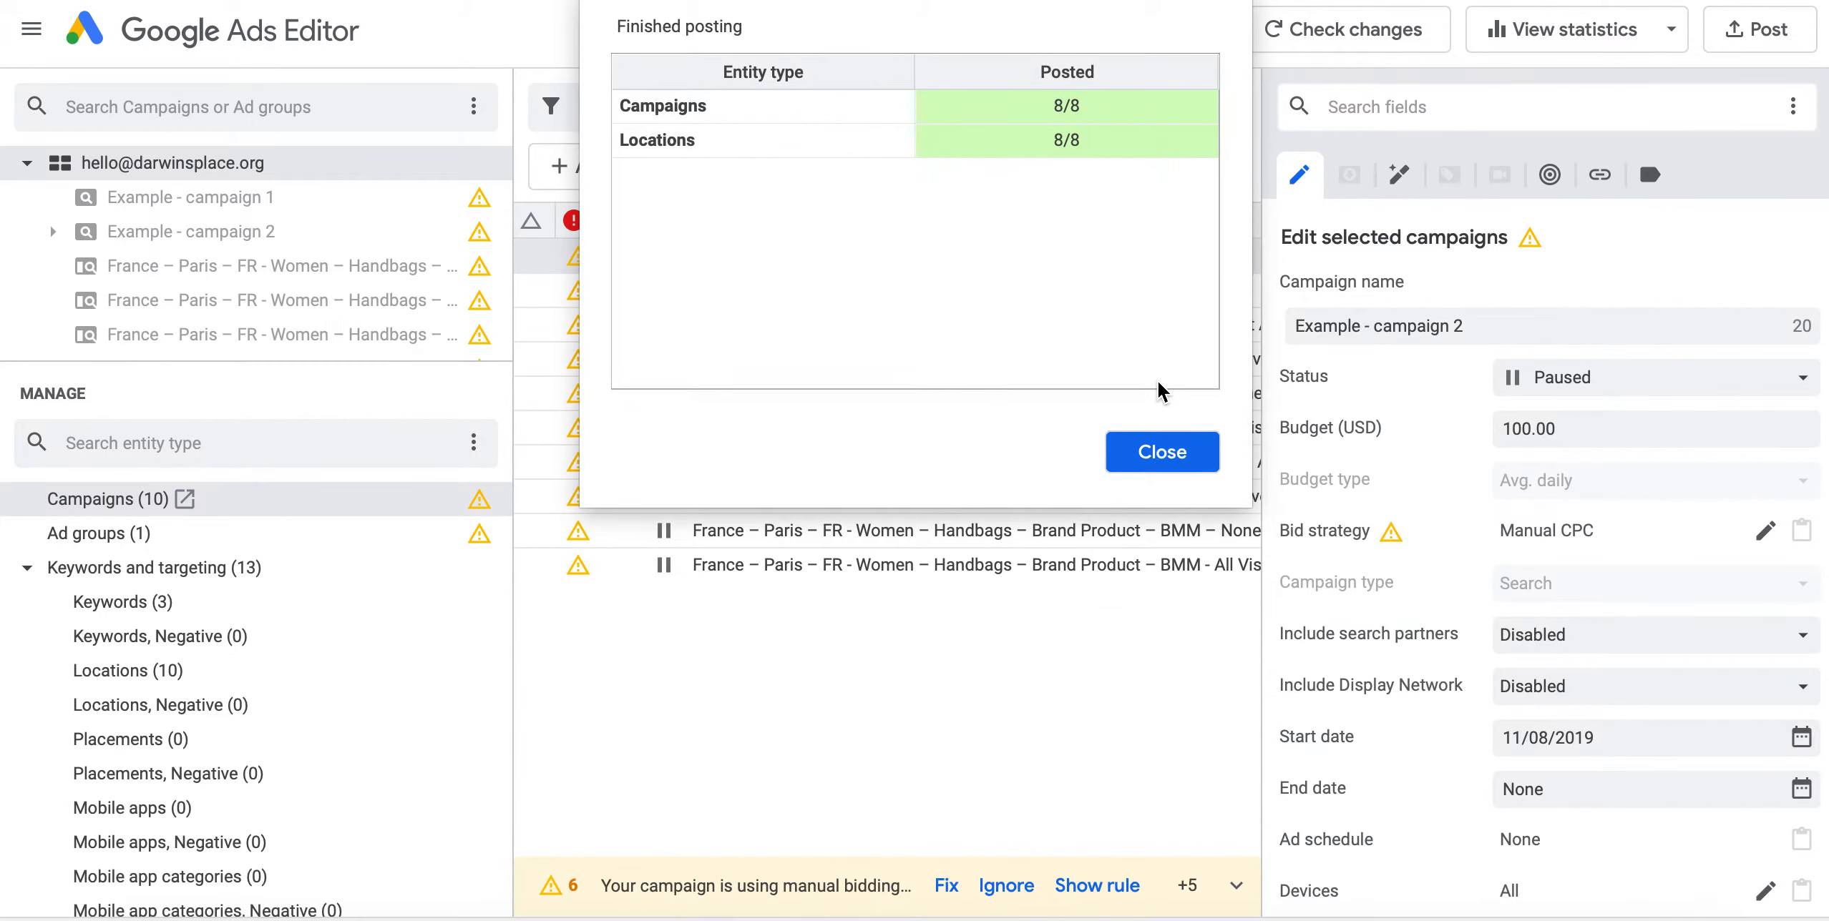
{"action": "left_click", "coordinate": [1157, 452]}
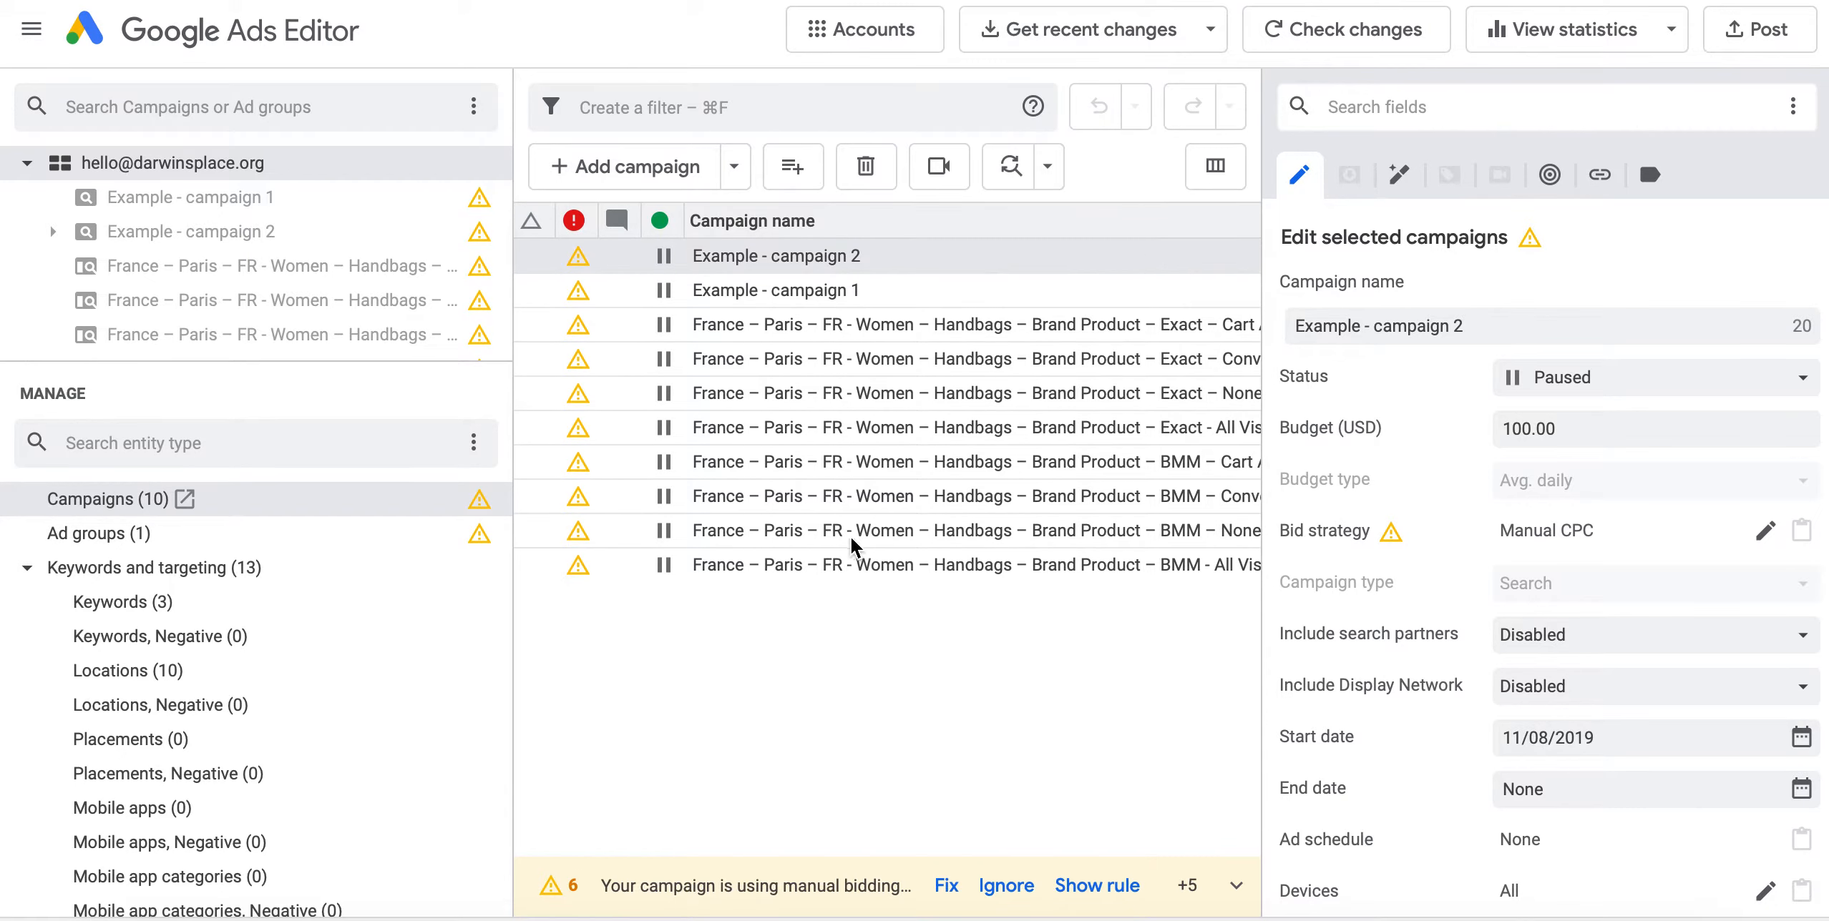
- Collapse the keywords and targeting group and open the account's ad groups list
{"action": "left_click", "coordinate": [27, 568]}
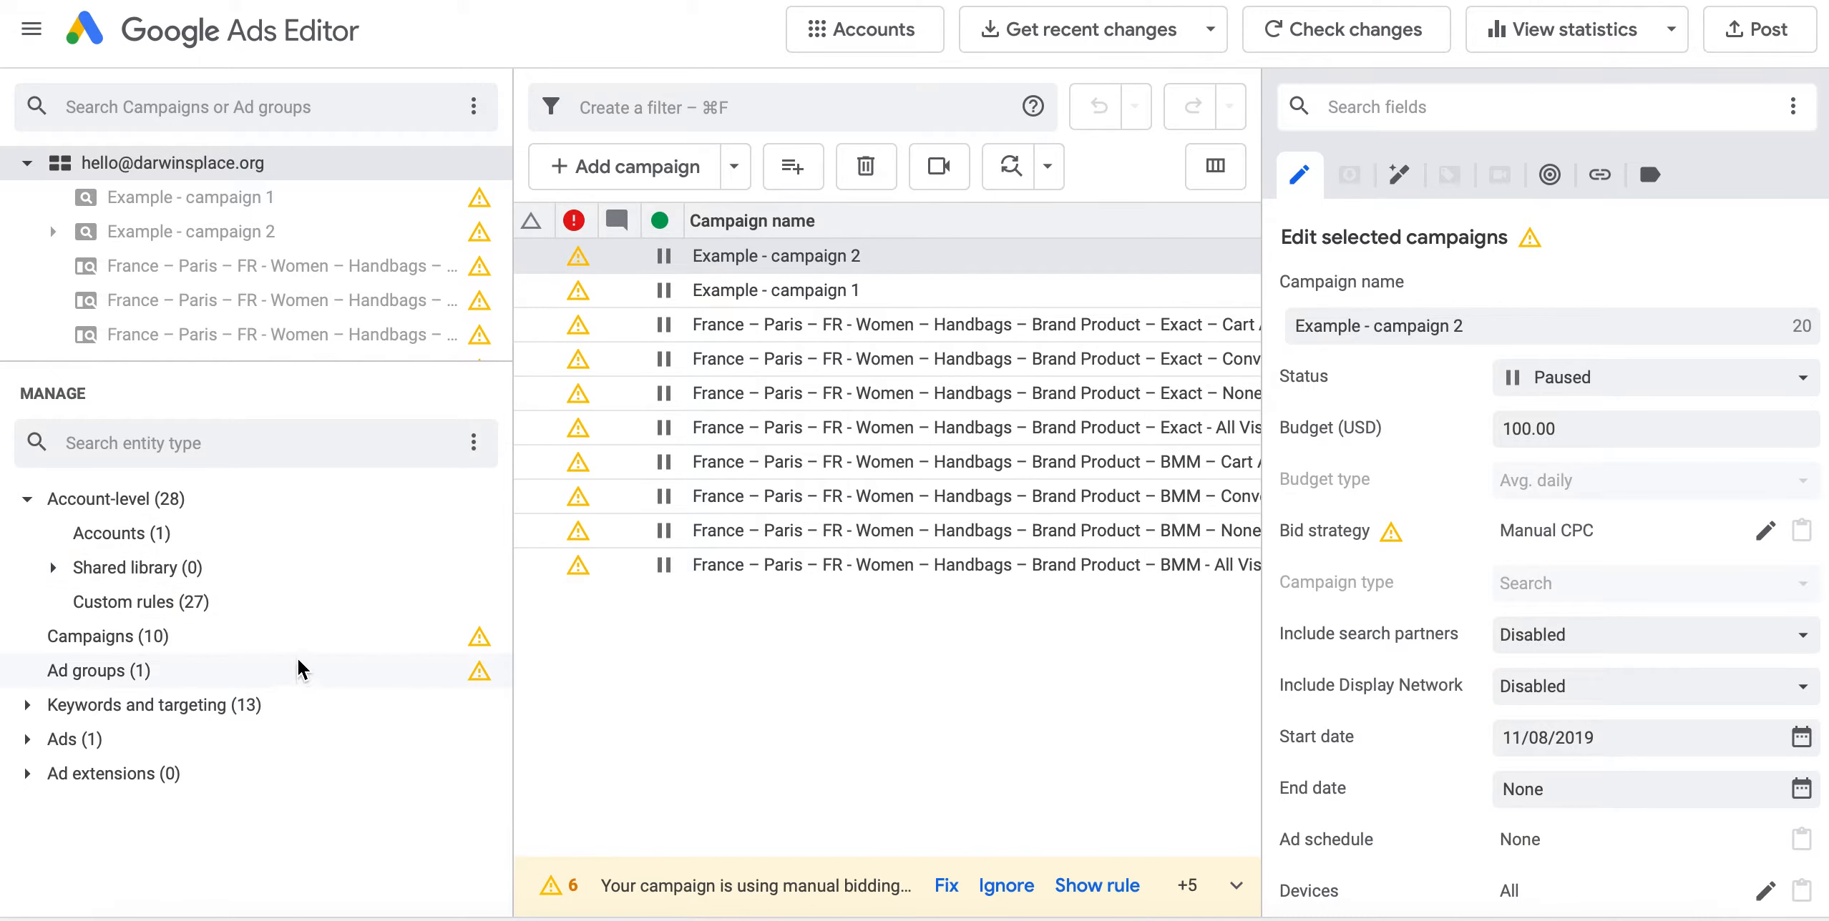
{"action": "left_click", "coordinate": [330, 641]}
{"action": "left_click", "coordinate": [247, 673]}
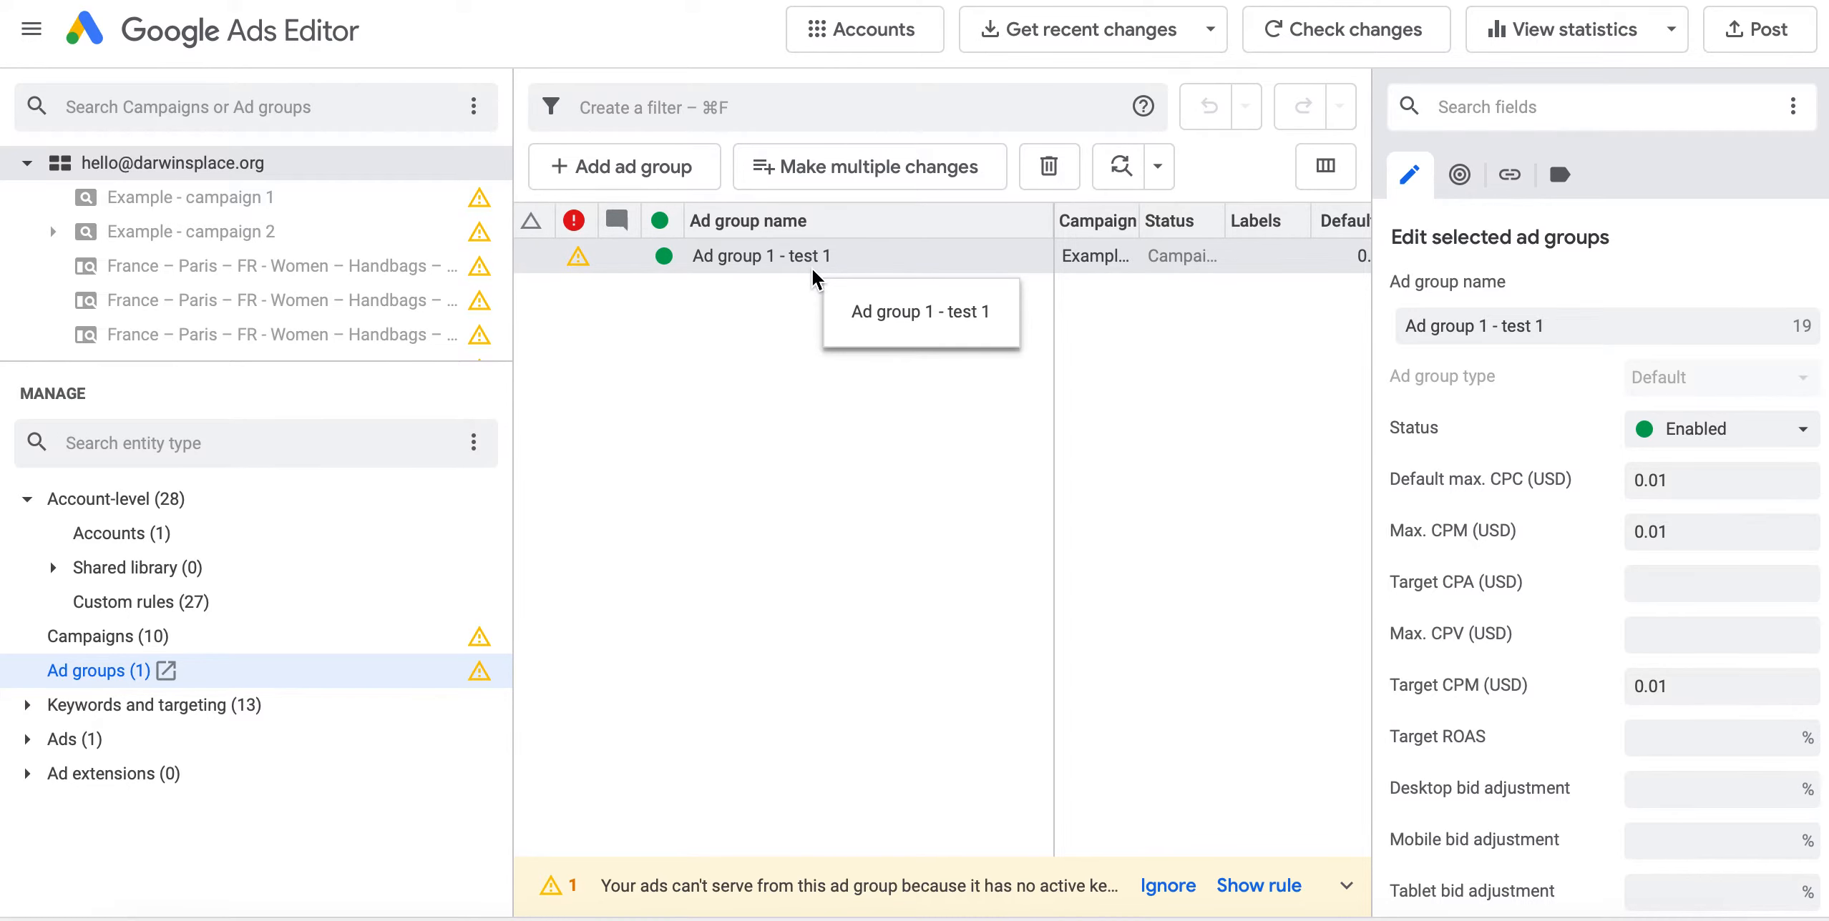
- Switch to Excel and copy the Campaign and Ad group columns with headers, rows 1 to 81, from the Campaigns + Ad groups sheet
{"action": "left_click", "coordinate": [1013, 920]}
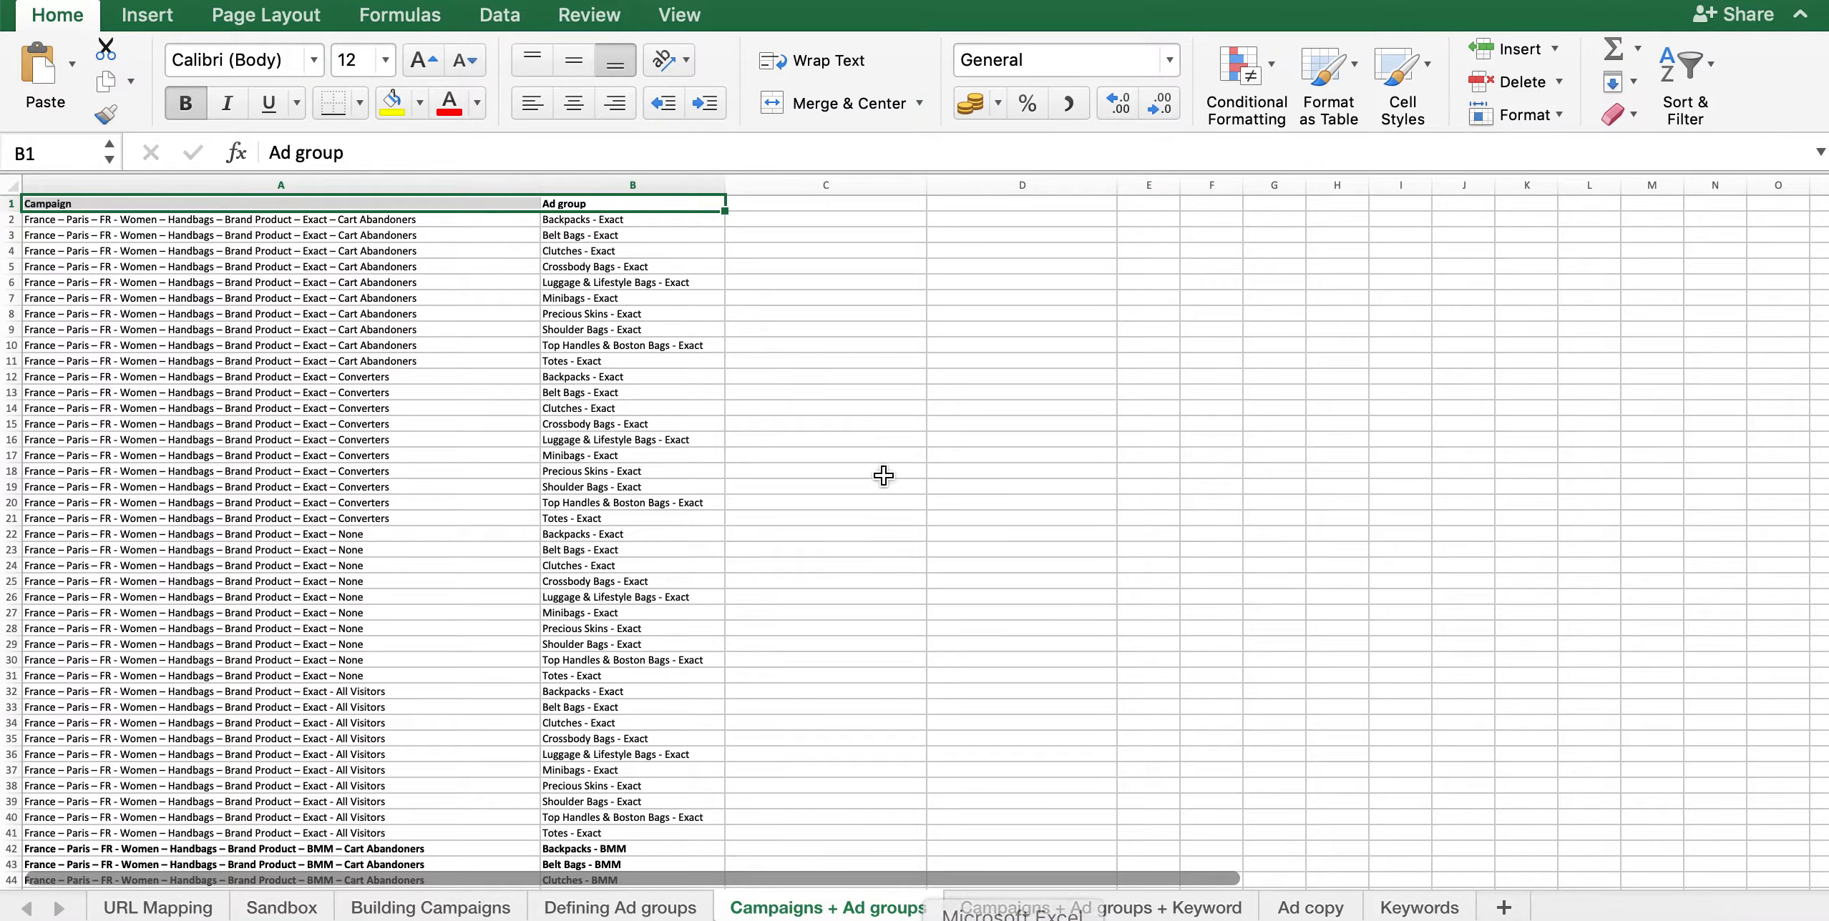
{"action": "left_click", "coordinate": [745, 534]}
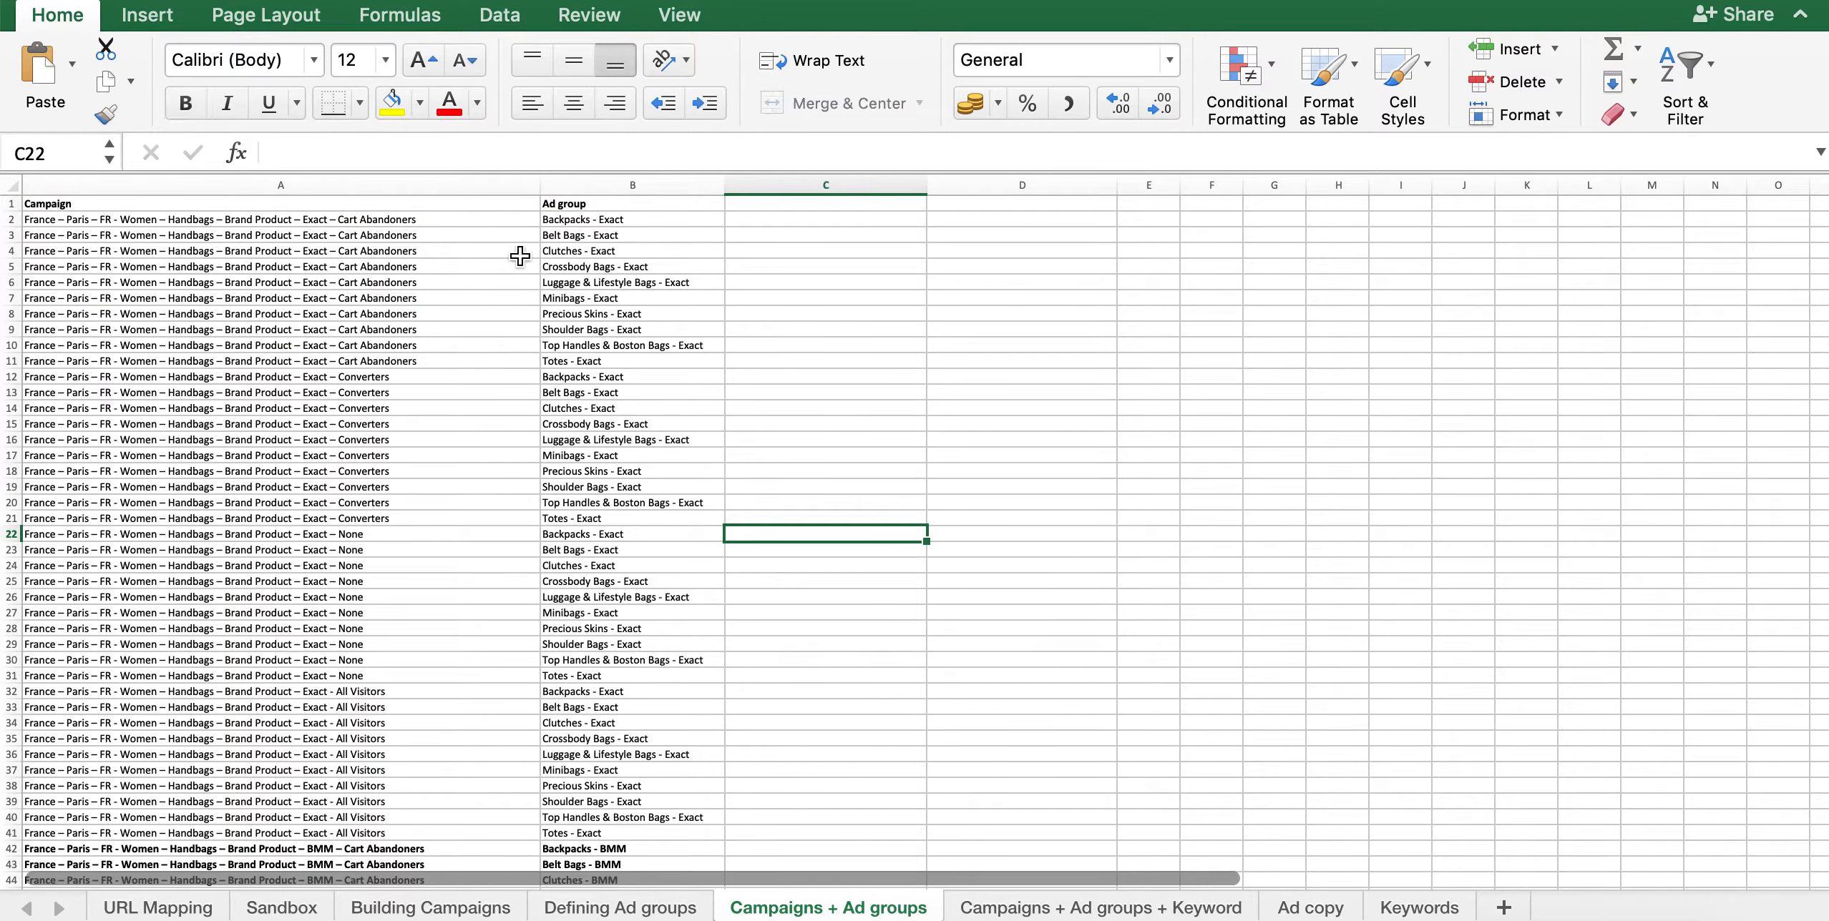
{"action": "left_click", "coordinate": [380, 185]}
{"action": "left_click", "coordinate": [401, 313]}
{"action": "left_click_drag", "start_coordinate": [385, 200], "coordinate": [680, 549]}
{"action": "key", "text": "super+c"}
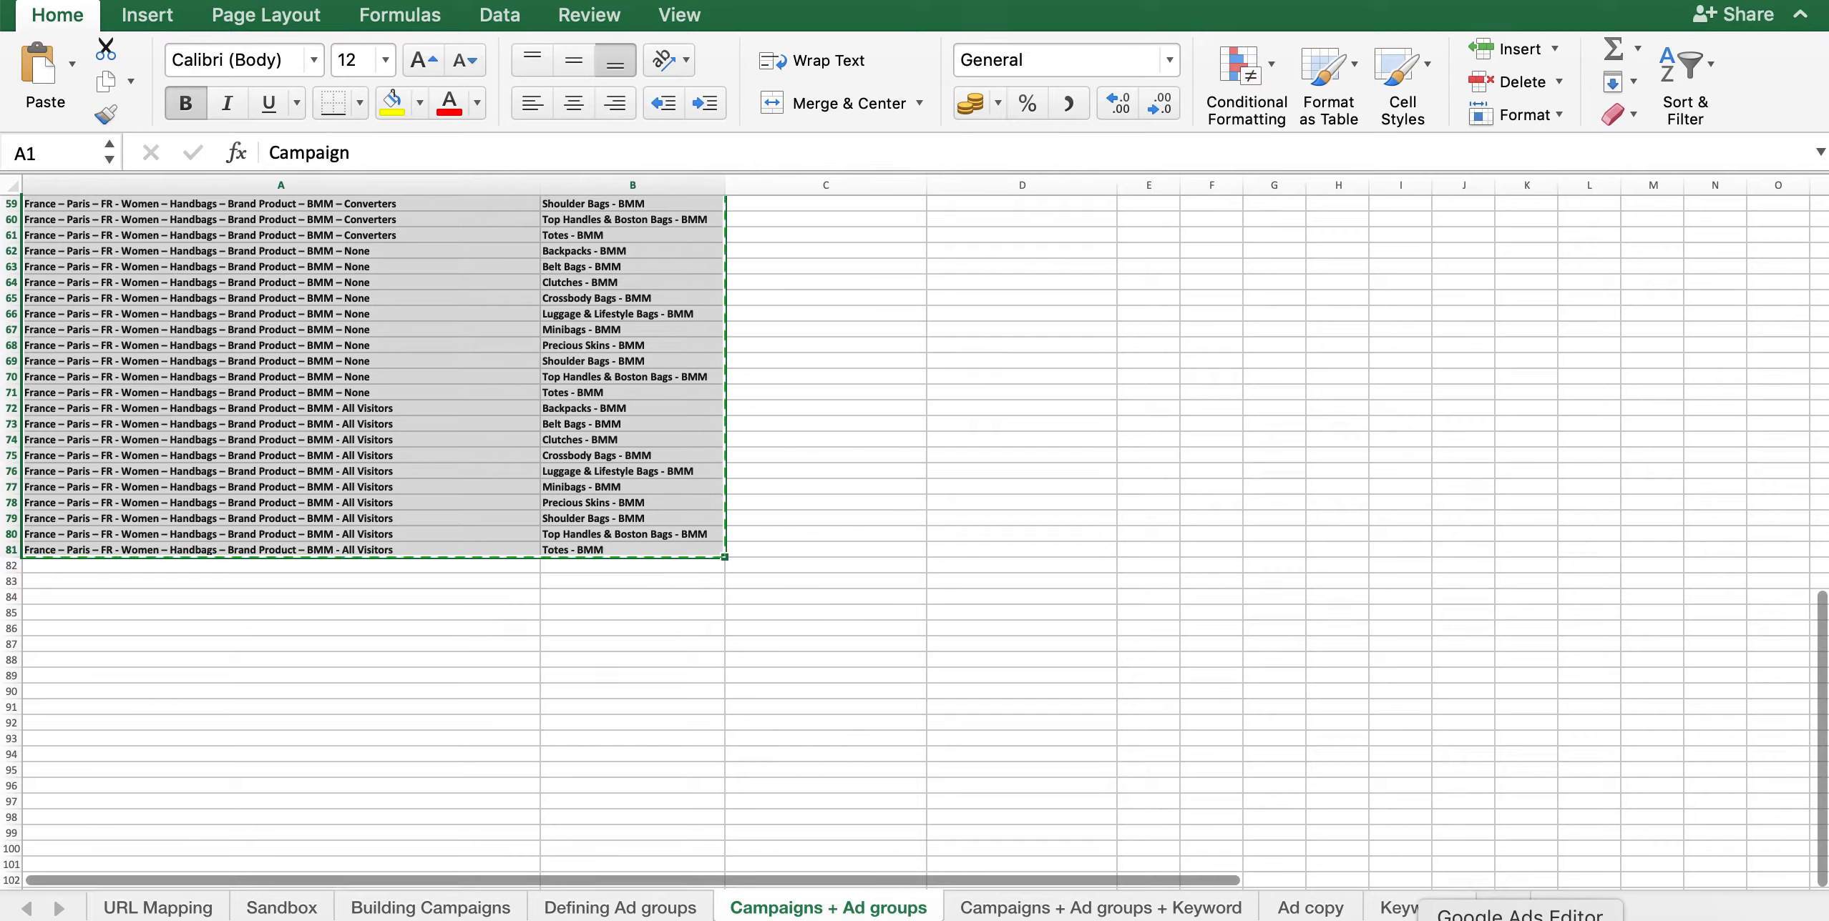
- Switch to Google Ads Editor and bulk-add the copied ad groups, using the Campaign and Ad Group columns, and finish to review the changes
{"action": "left_click", "coordinate": [1521, 918]}
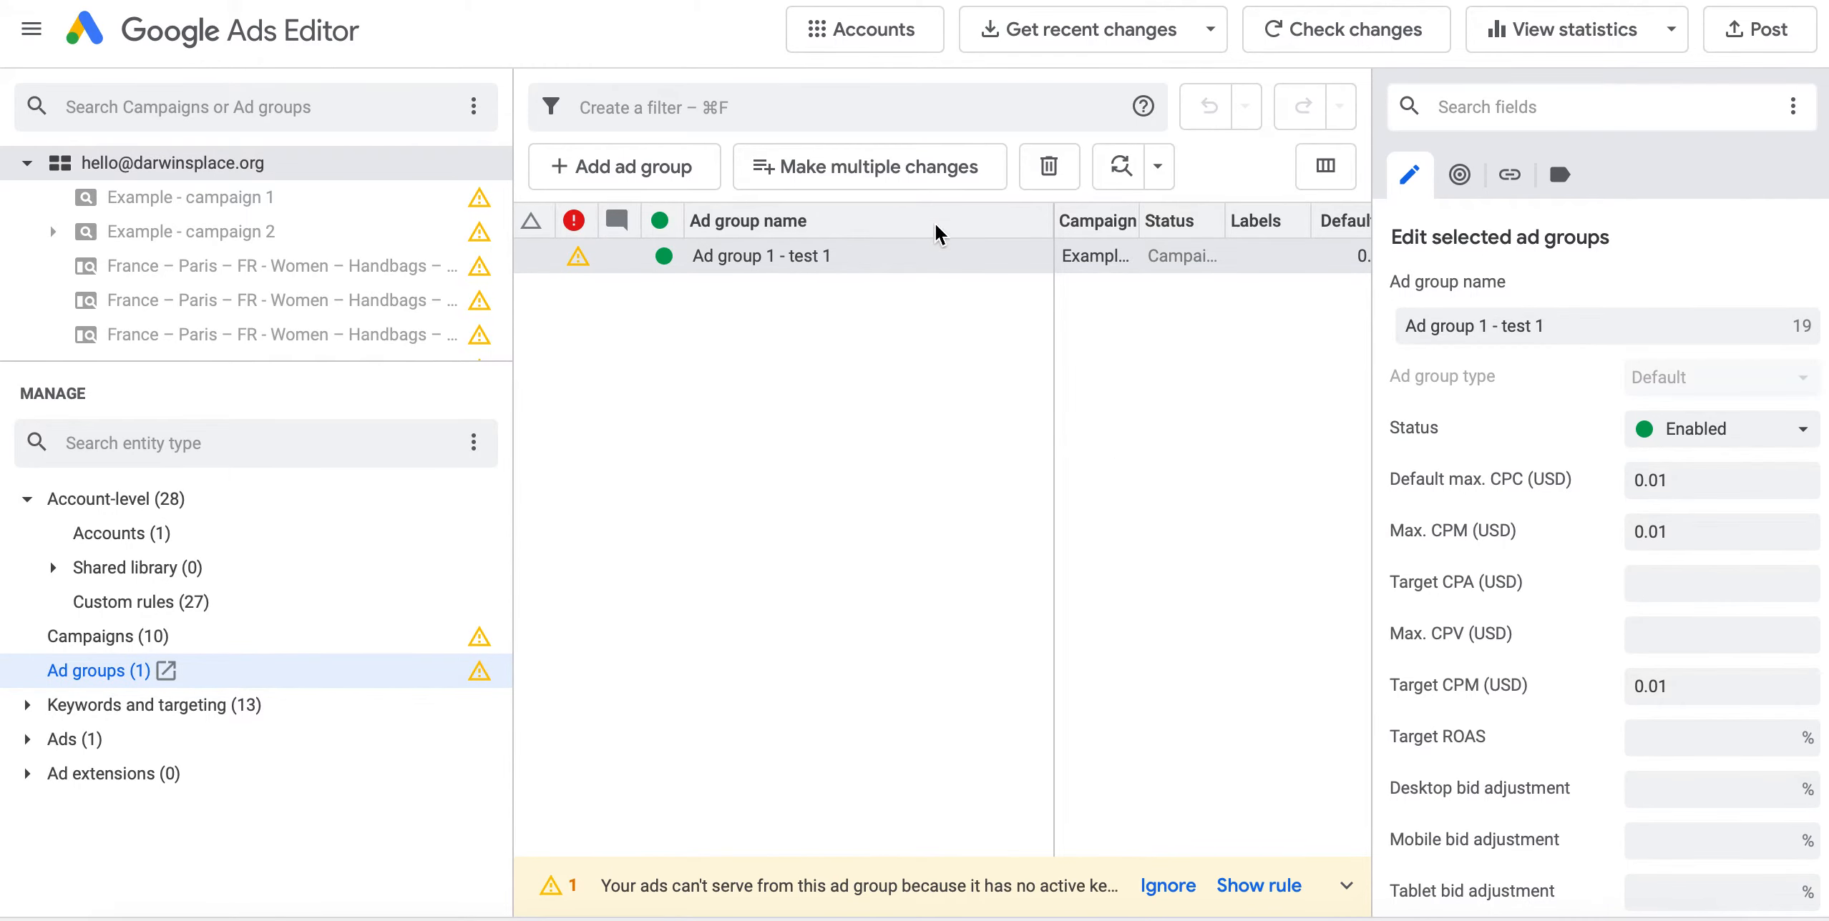
{"action": "left_click", "coordinate": [903, 178]}
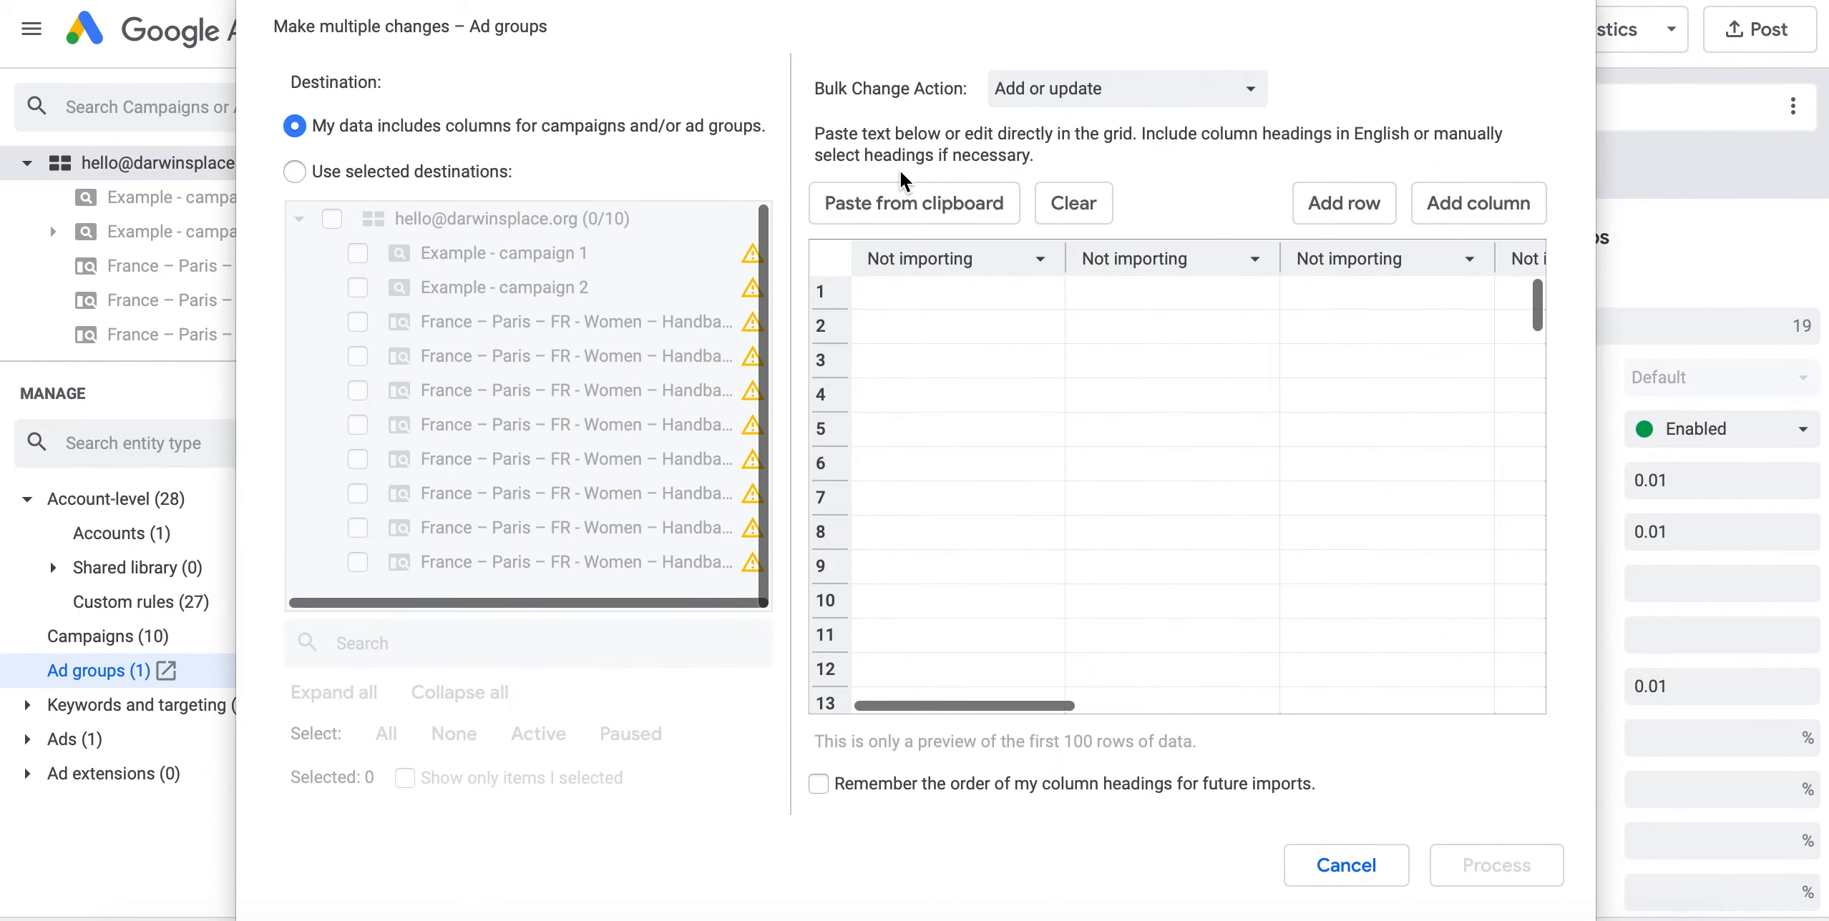
{"action": "left_click", "coordinate": [1100, 216]}
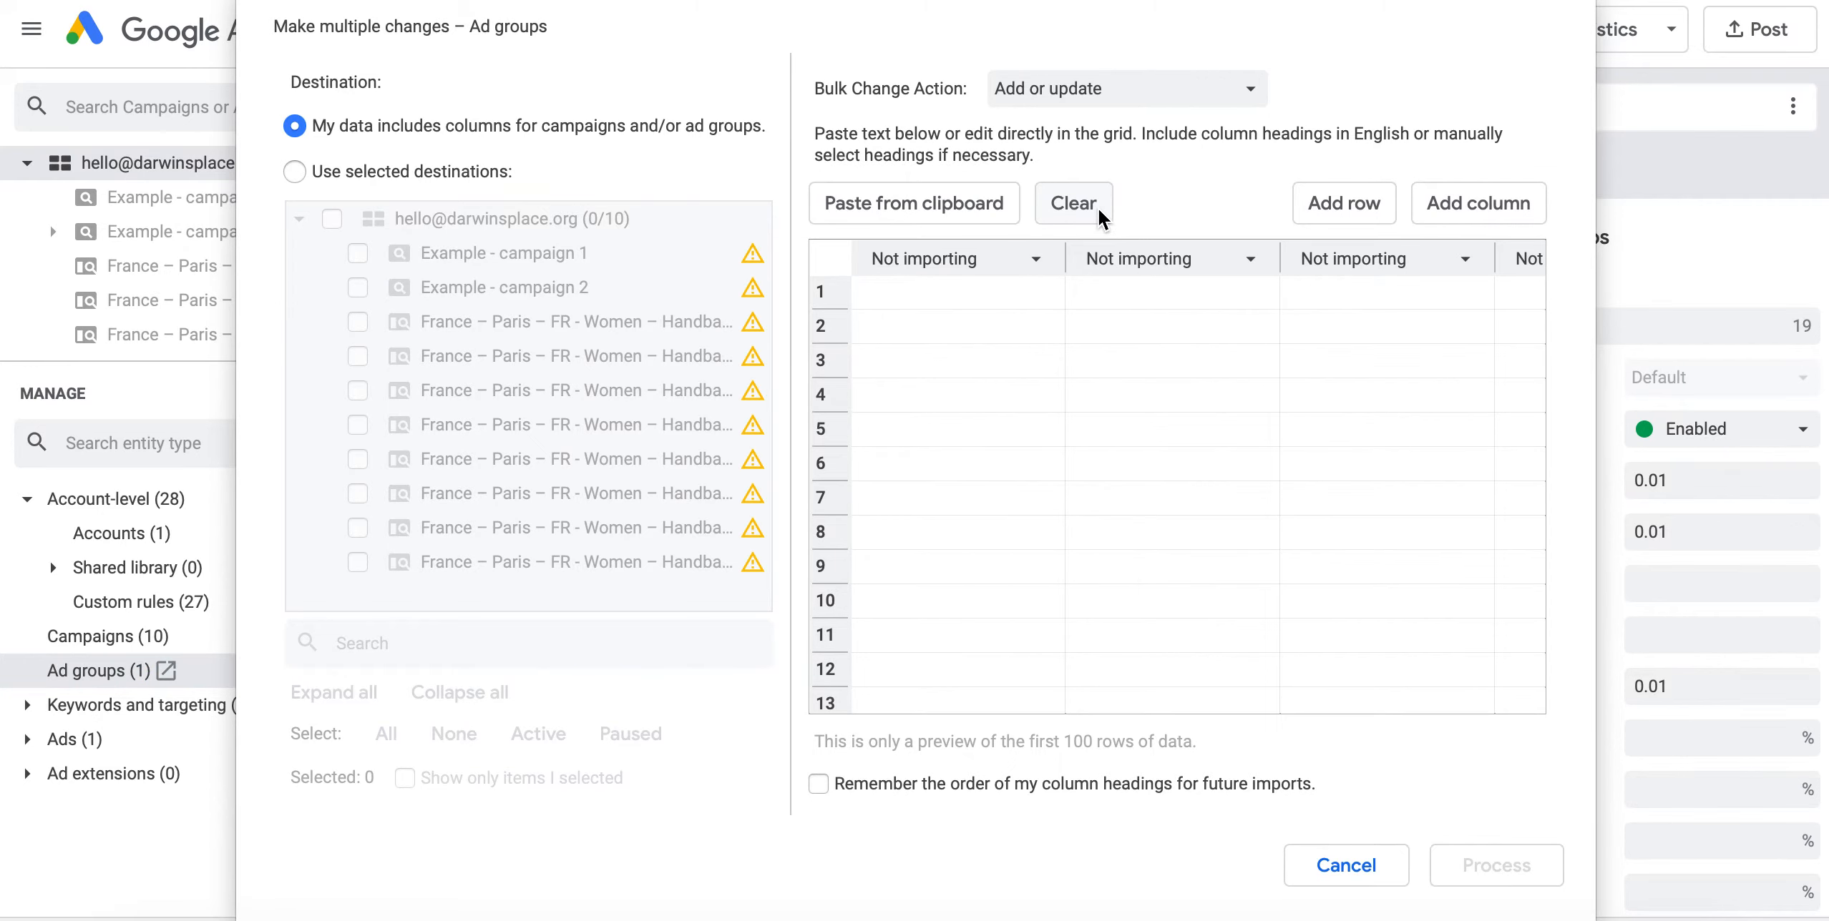
{"action": "left_click", "coordinate": [933, 208]}
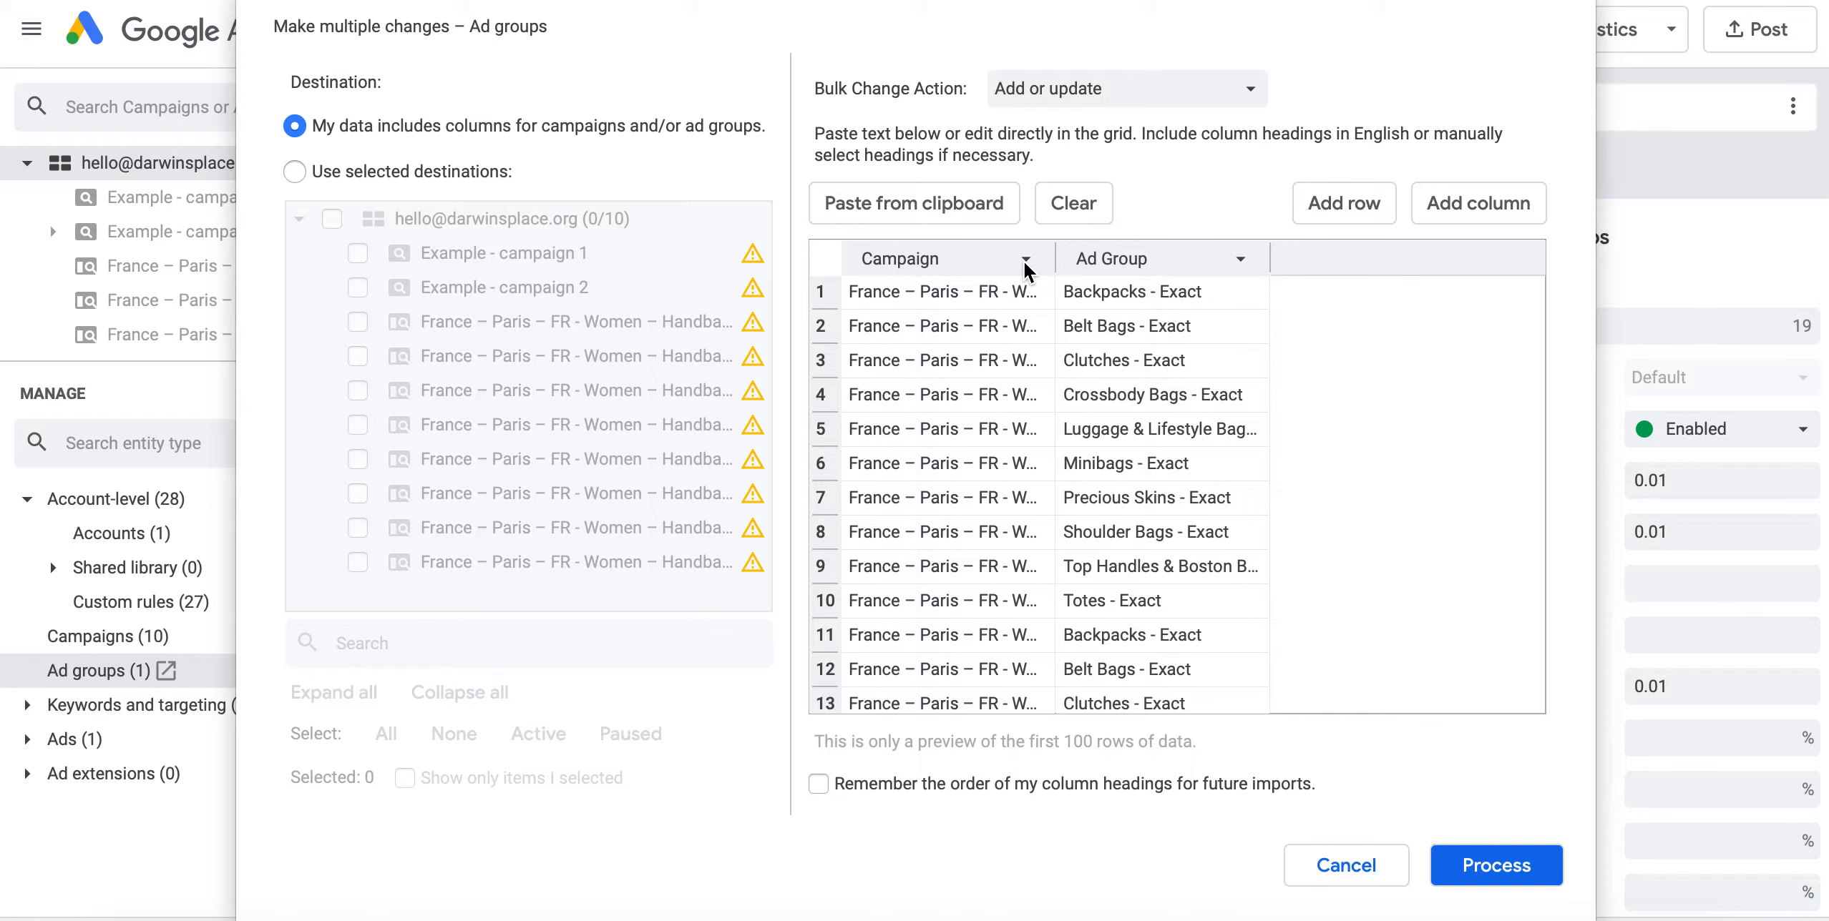
{"action": "left_click_drag", "start_coordinate": [1056, 263], "coordinate": [1213, 332]}
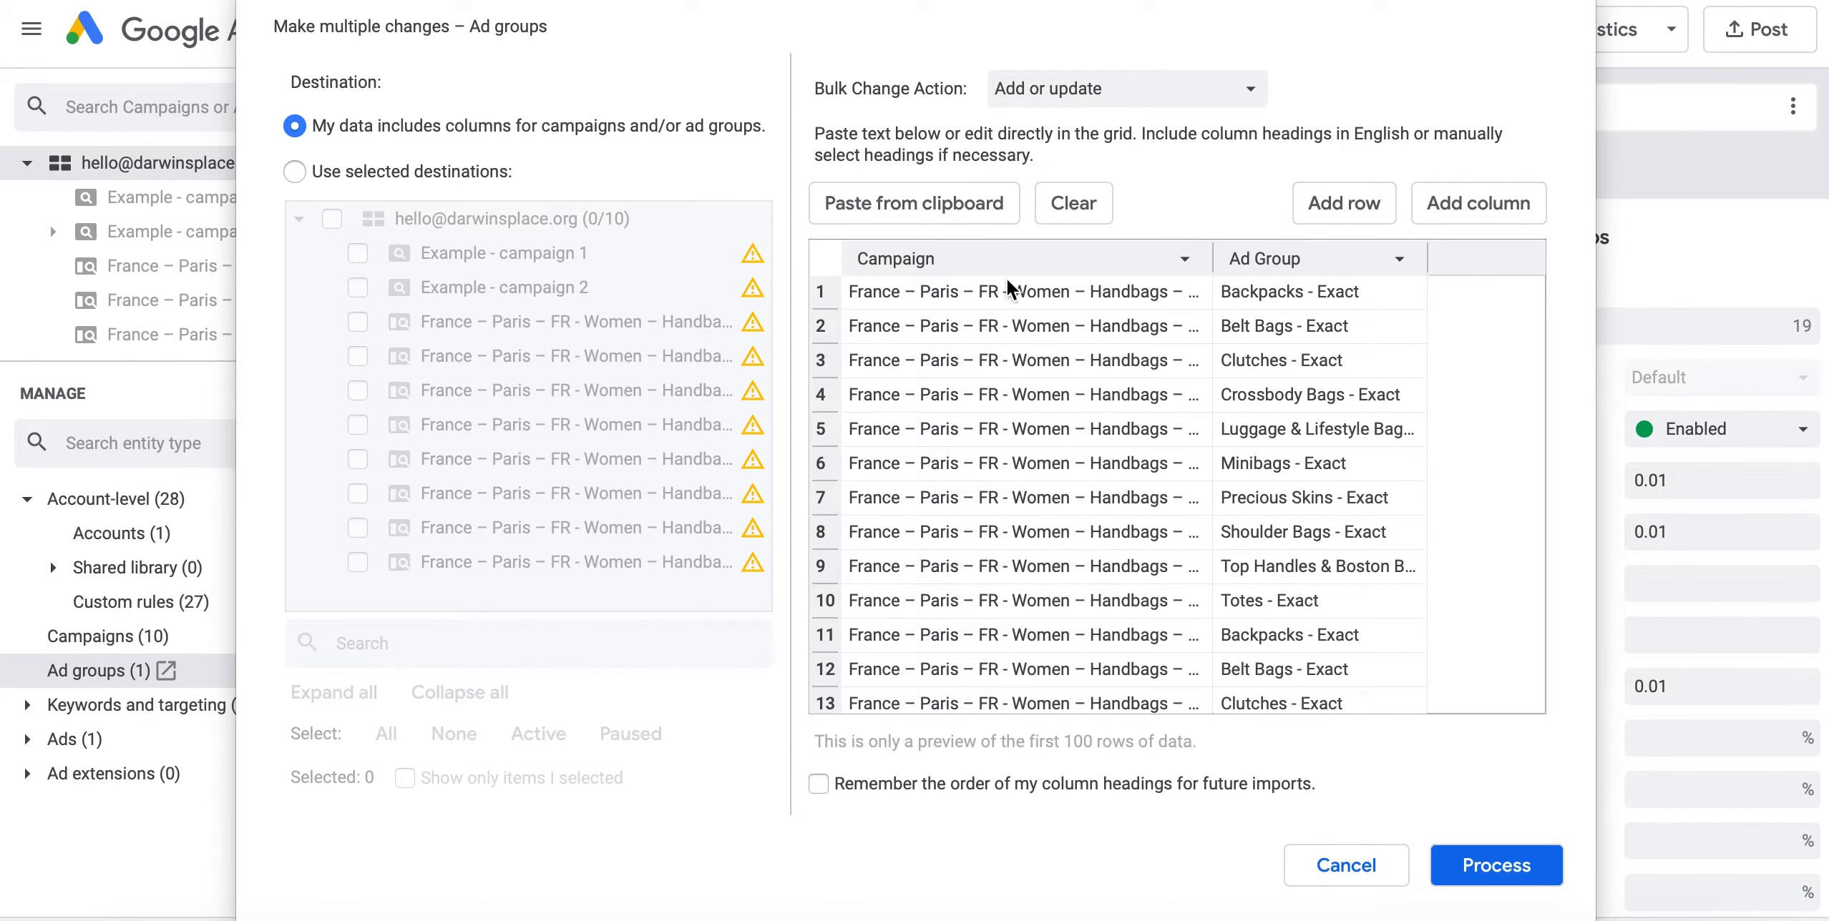
{"action": "left_click", "coordinate": [1470, 870]}
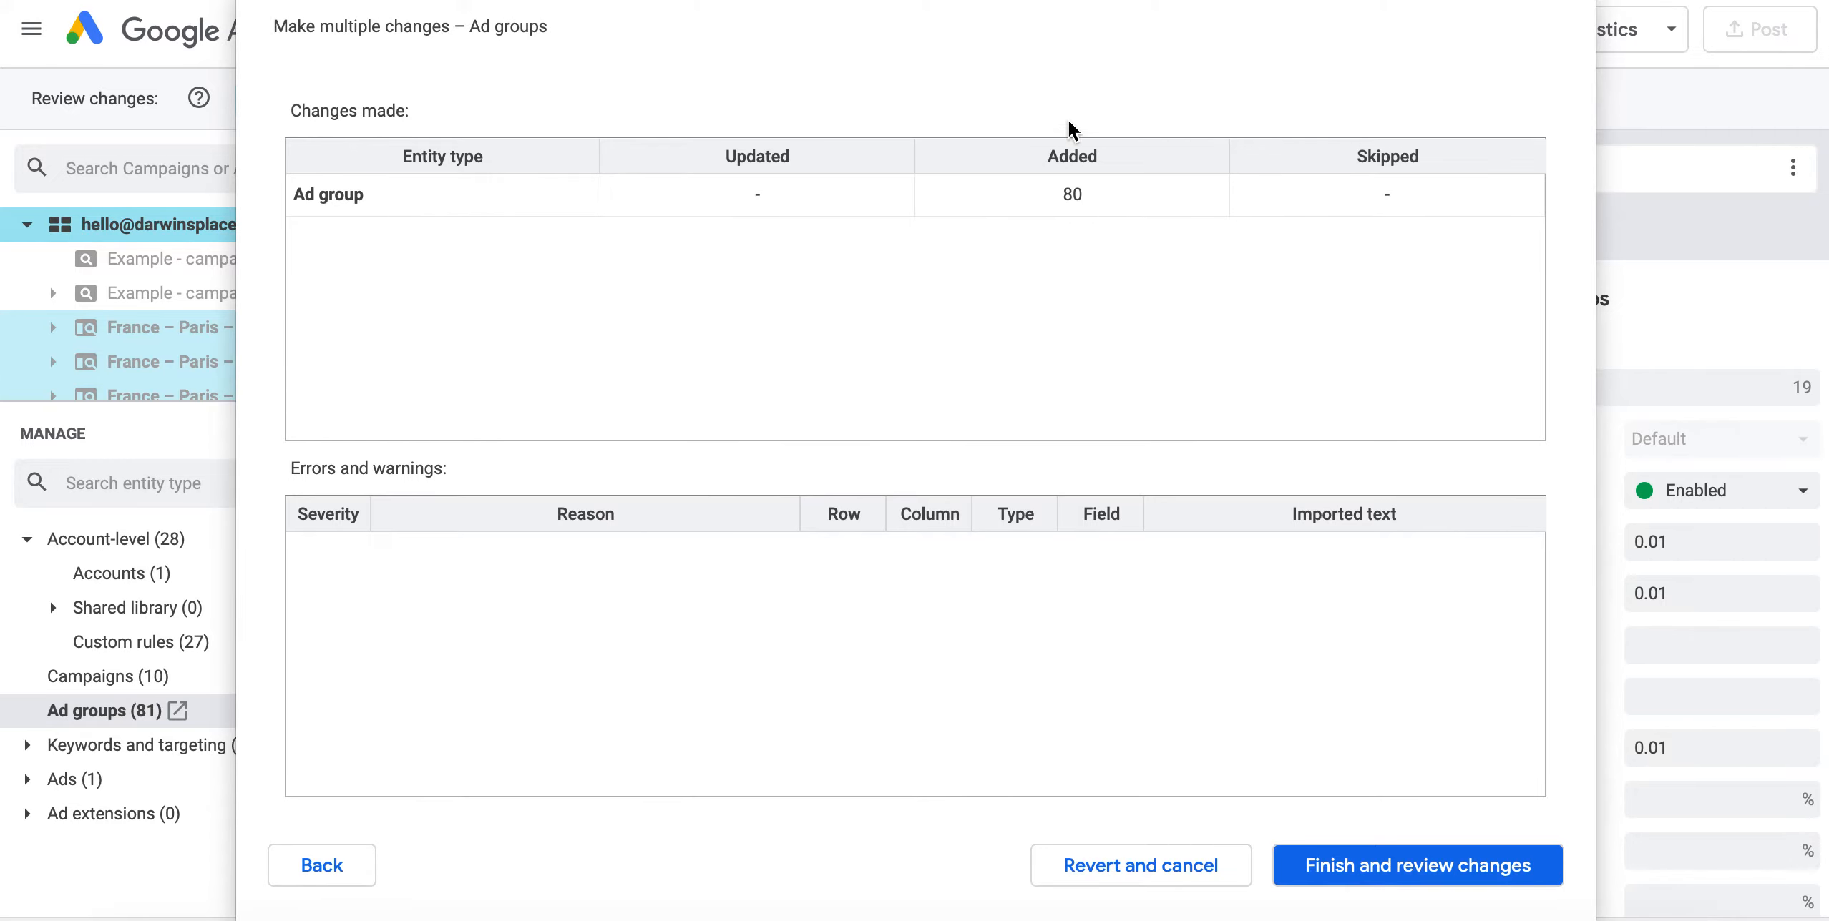
{"action": "left_click", "coordinate": [1346, 874]}
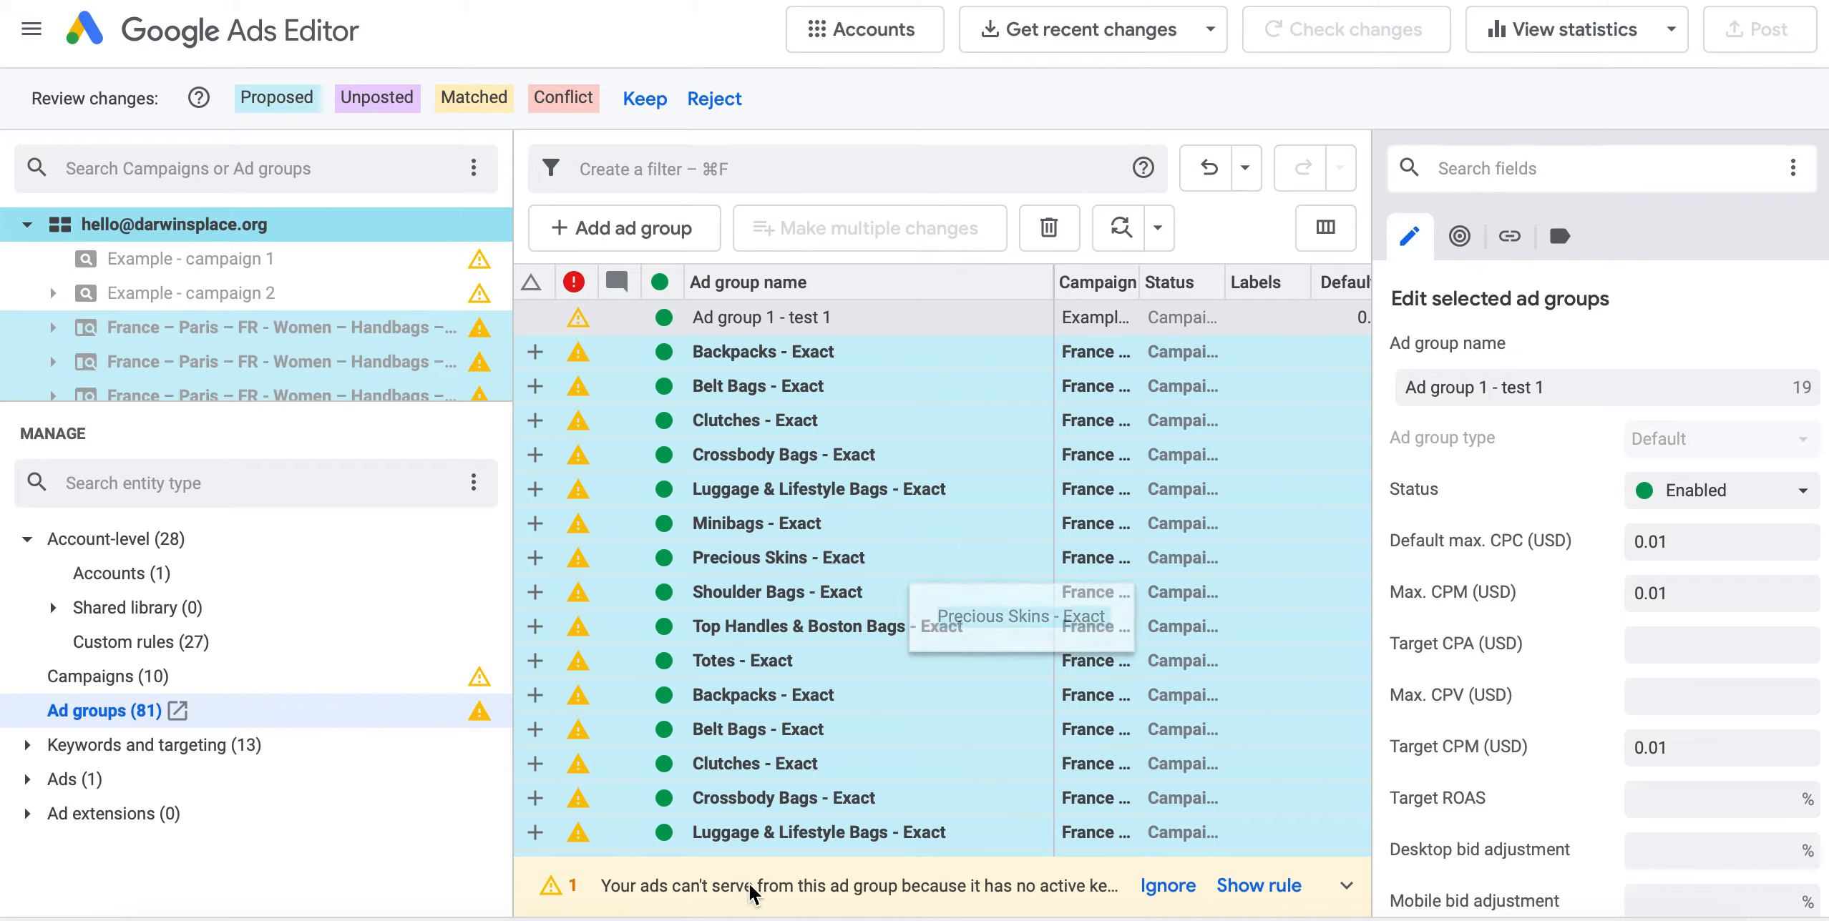
- Review the ad group warning and the proposed ad groups, and keep the proposed changes
{"action": "left_click", "coordinate": [1346, 887]}
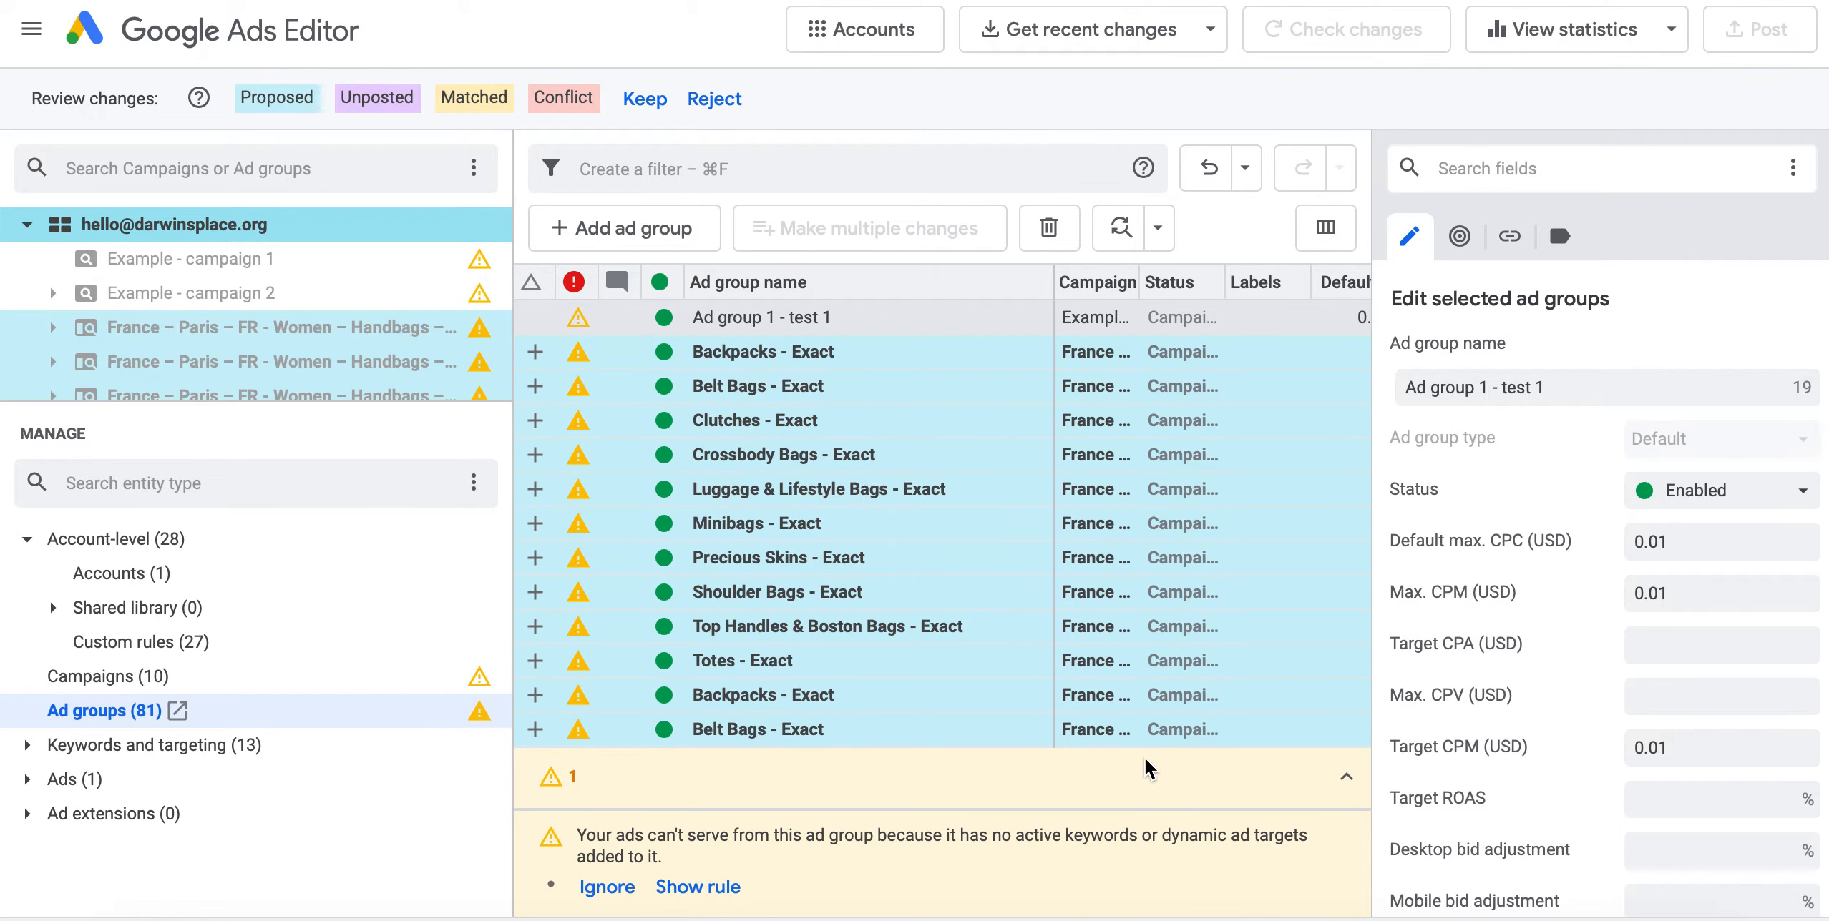
{"action": "left_click", "coordinate": [1345, 777]}
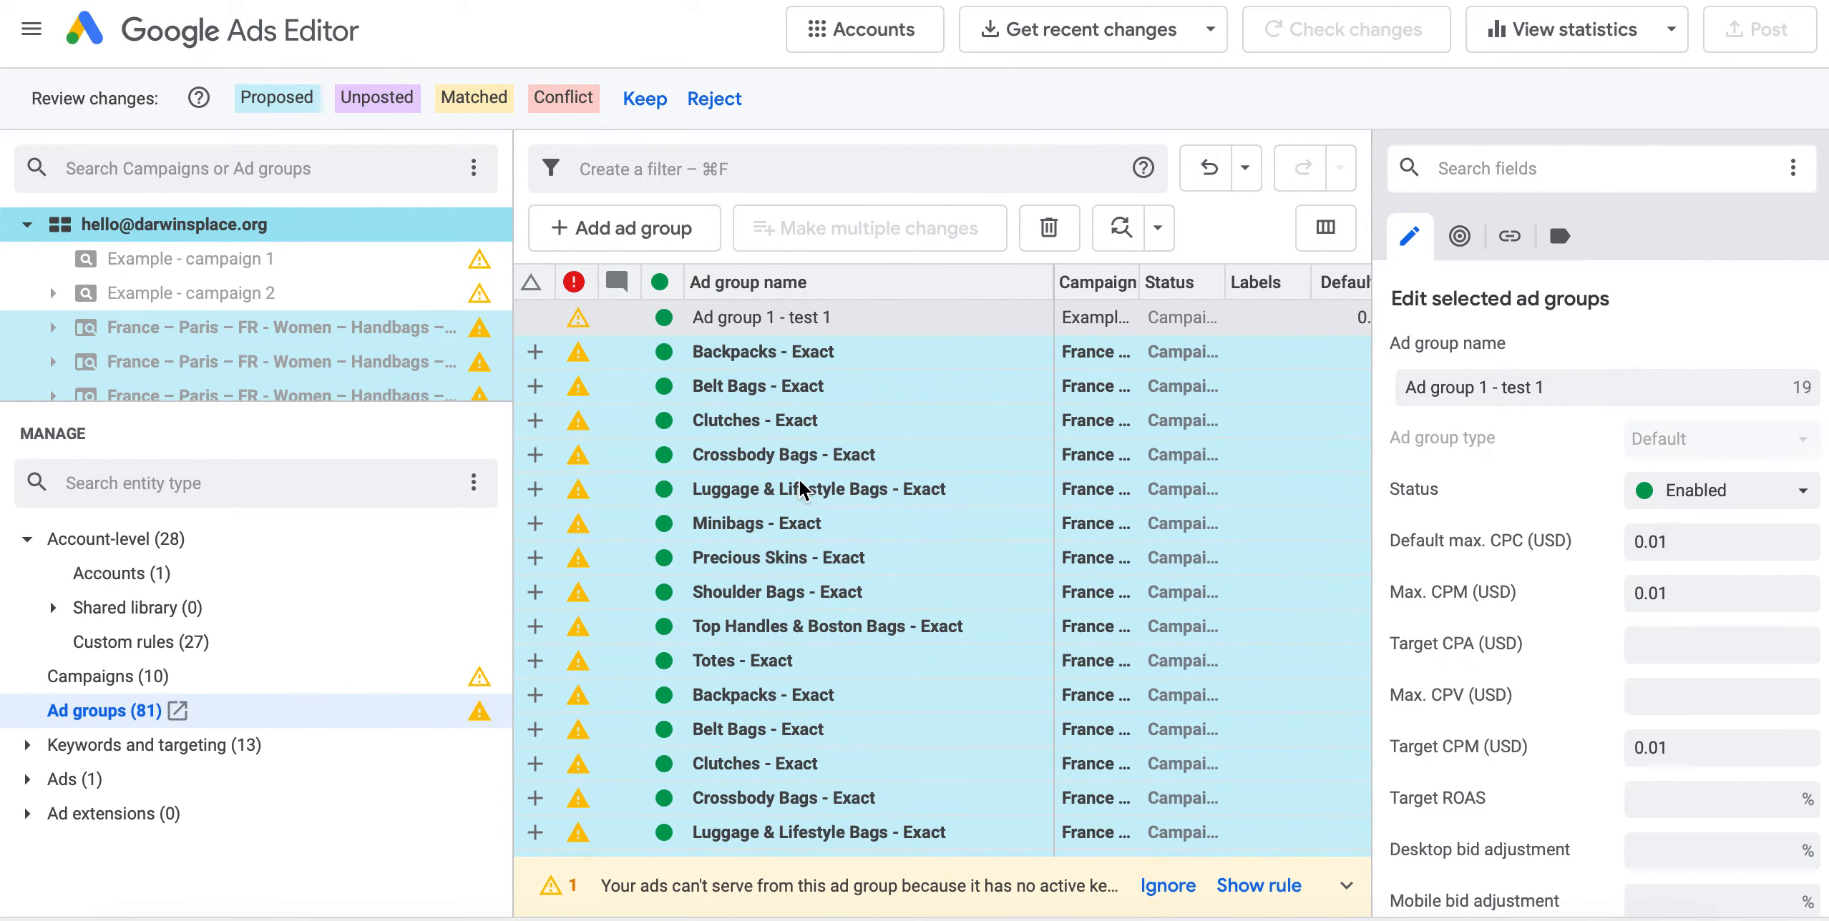
{"action": "scroll", "coordinate": [778, 508], "scroll_direction": "down", "scroll_amount": 10}
{"action": "scroll", "coordinate": [858, 657], "scroll_direction": "up", "scroll_amount": 5}
{"action": "left_click", "coordinate": [640, 109]}
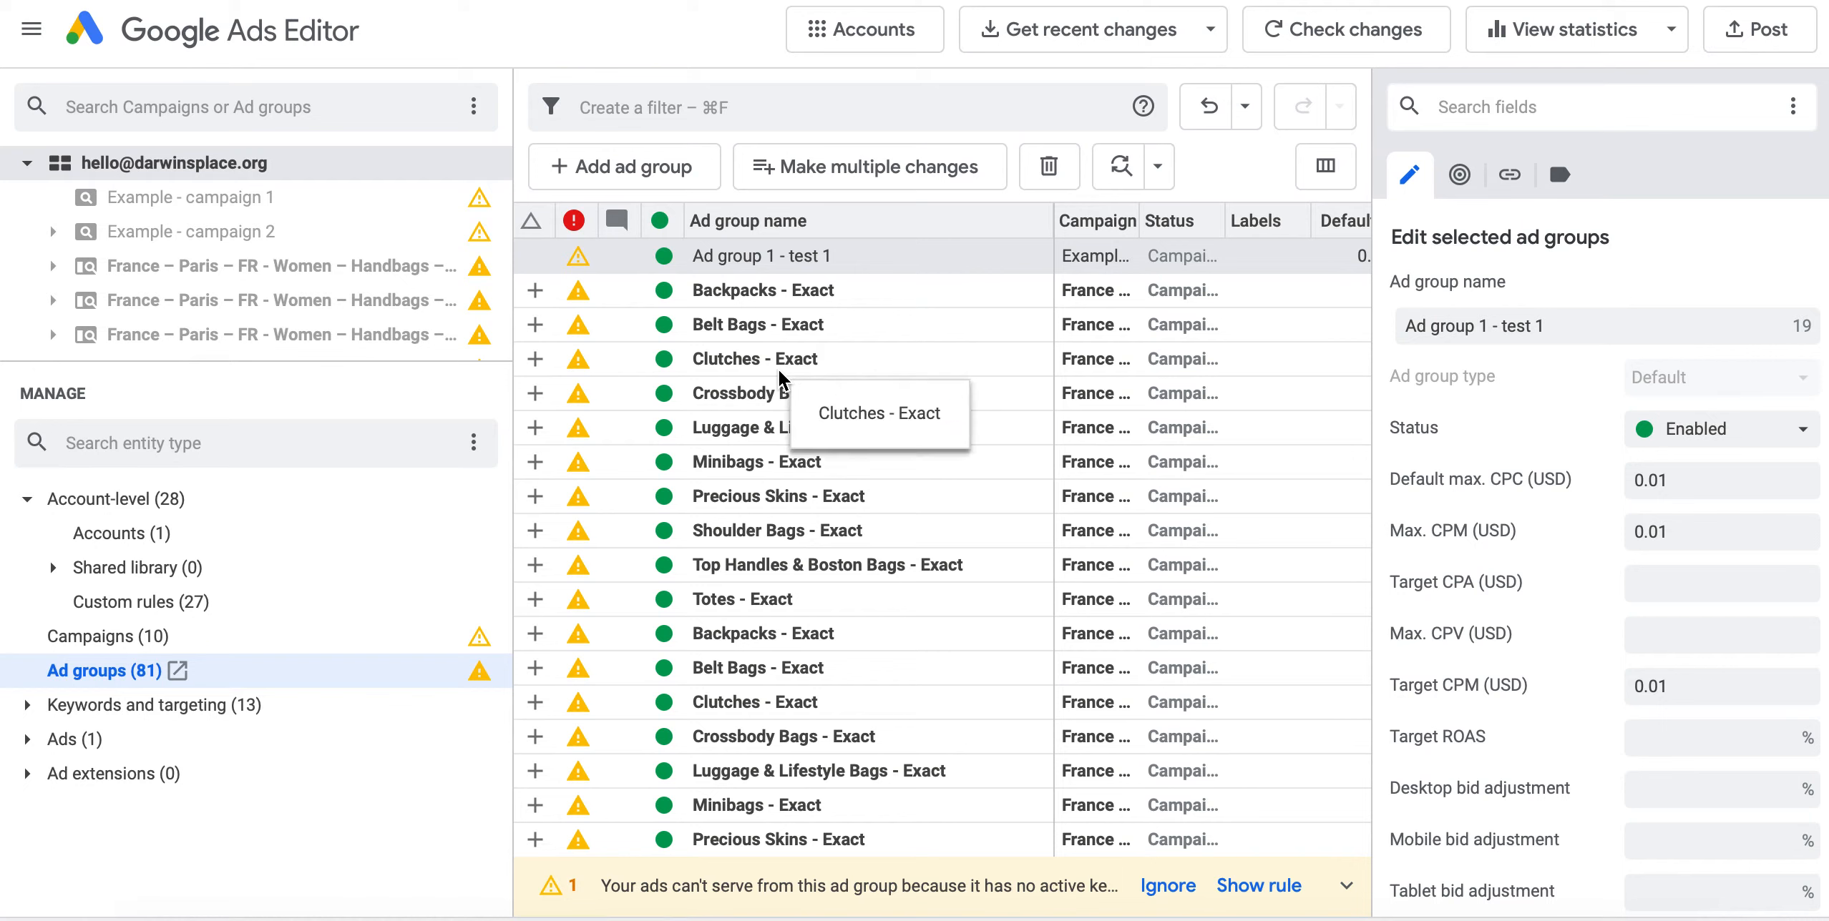
- Enlarge the campaign tree and post the new ad groups for all campaigns
{"action": "left_click_drag", "start_coordinate": [406, 360], "coordinate": [405, 520]}
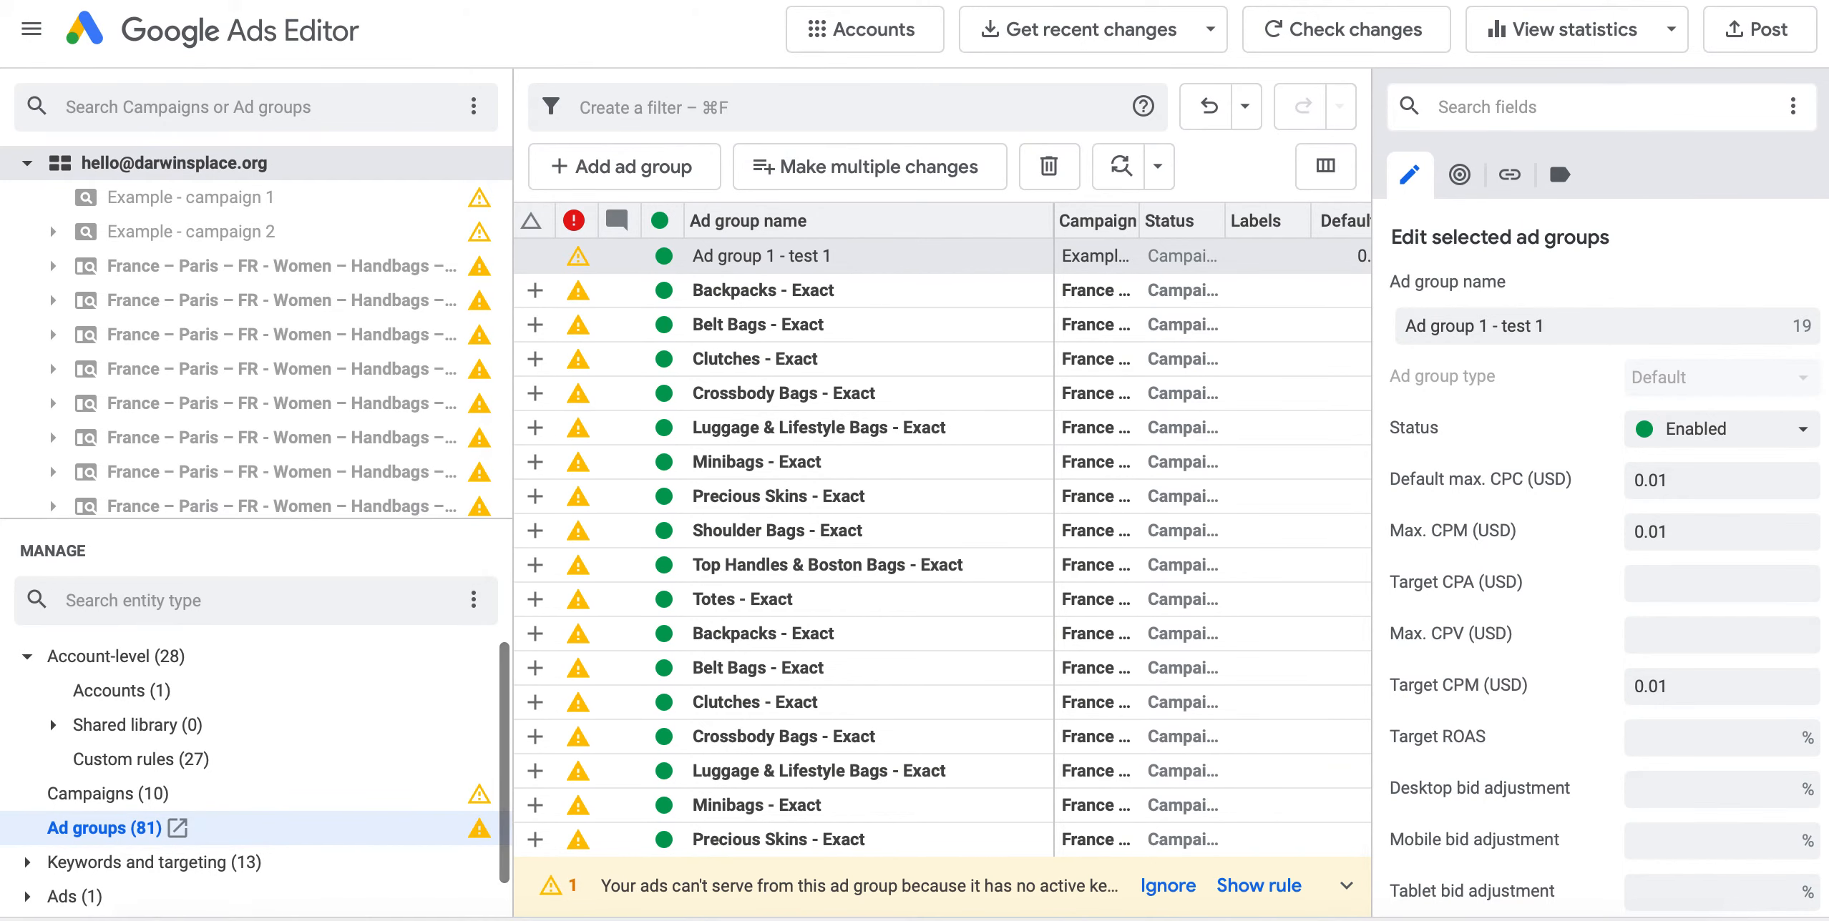
{"action": "left_click", "coordinate": [1757, 29]}
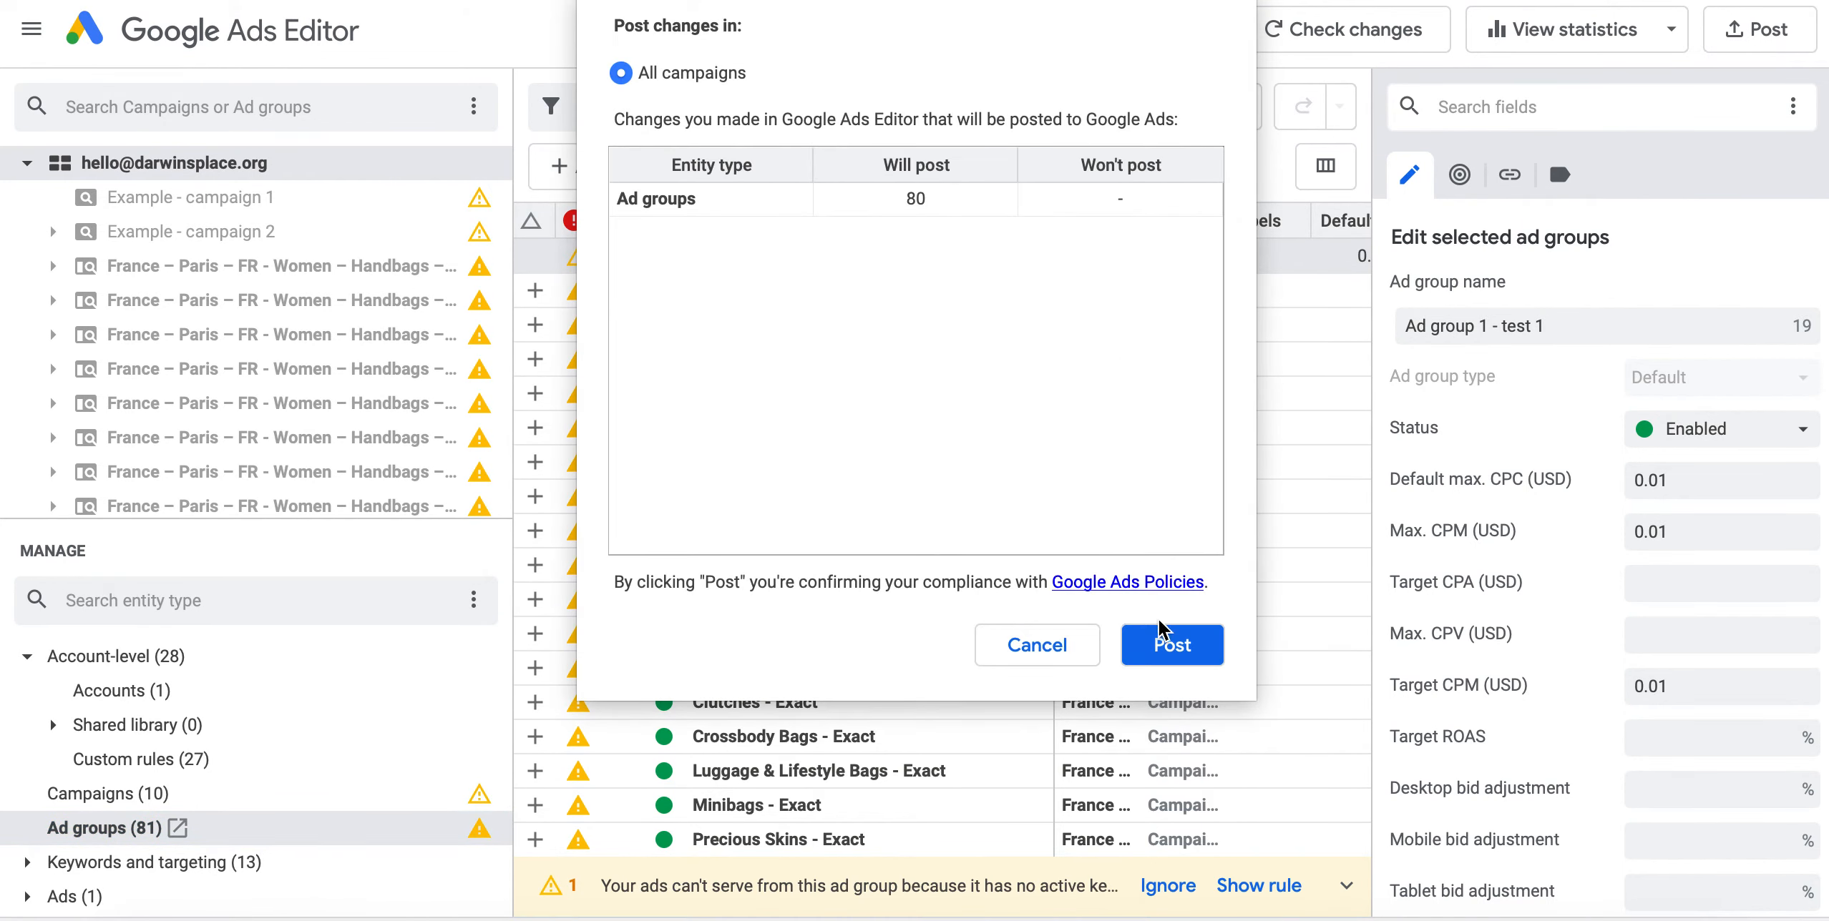
{"action": "left_click", "coordinate": [1167, 644]}
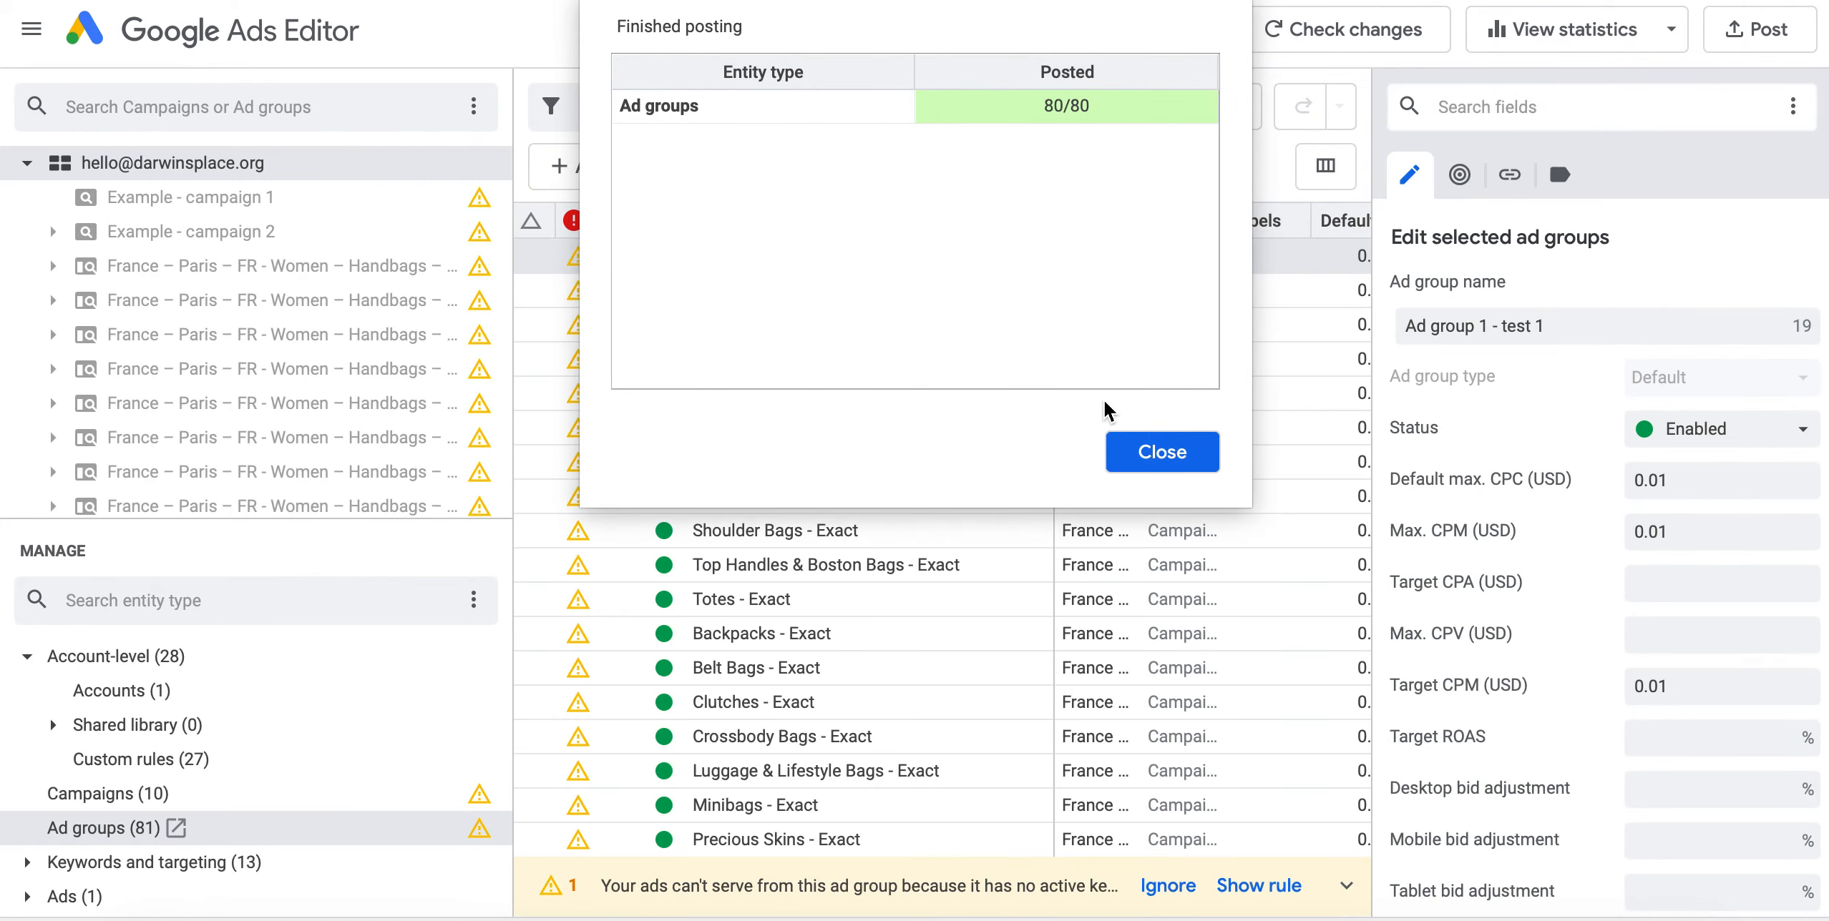
{"action": "left_click", "coordinate": [1154, 458]}
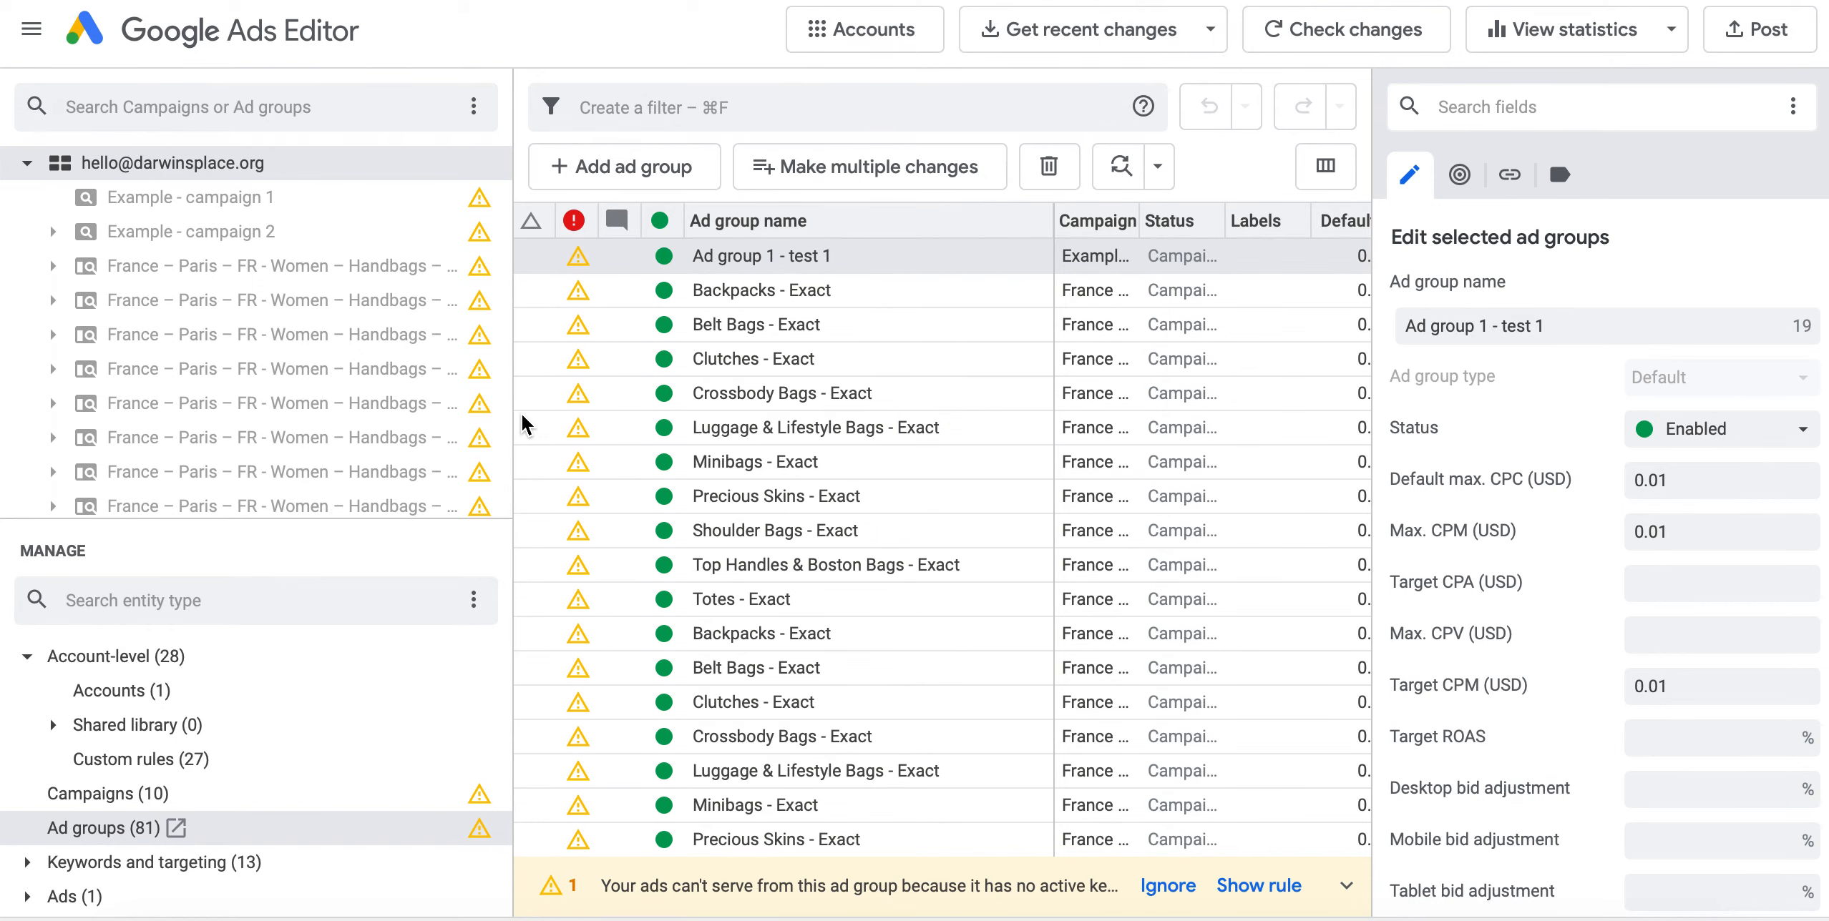
- Widen the campaign tree to show full names and view the Brand Product – BMM - All Visitors campaign's settings
{"action": "left_click_drag", "start_coordinate": [512, 411], "coordinate": [779, 410]}
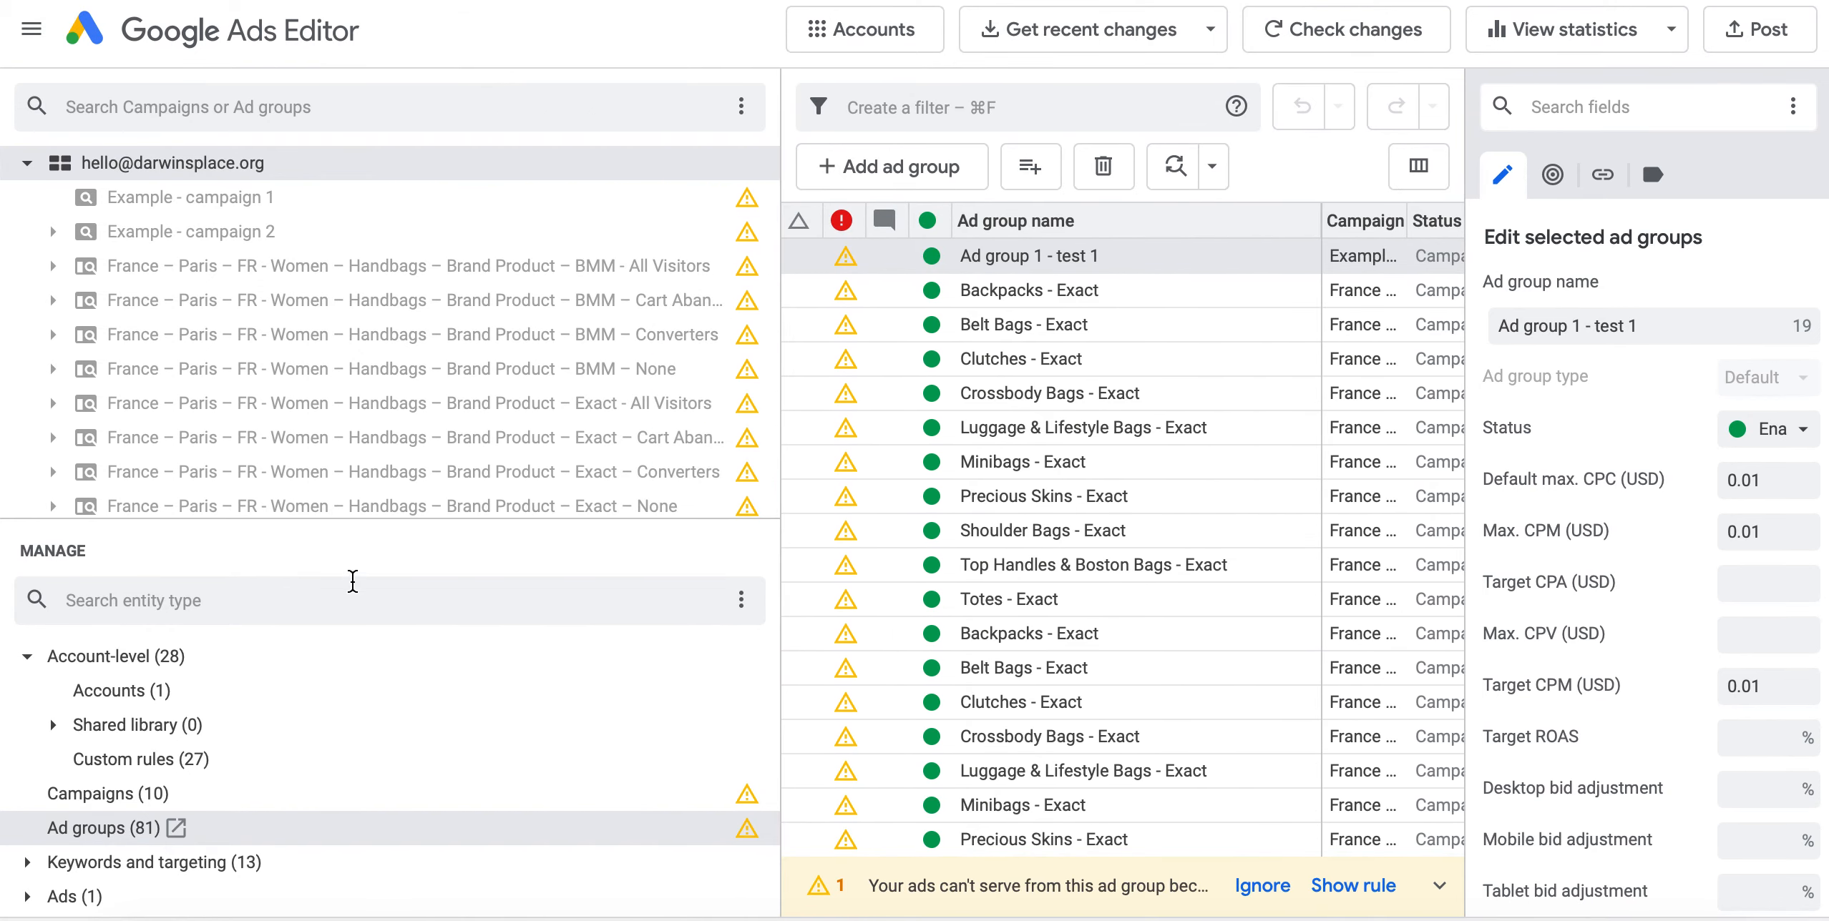
{"action": "left_click", "coordinate": [163, 793]}
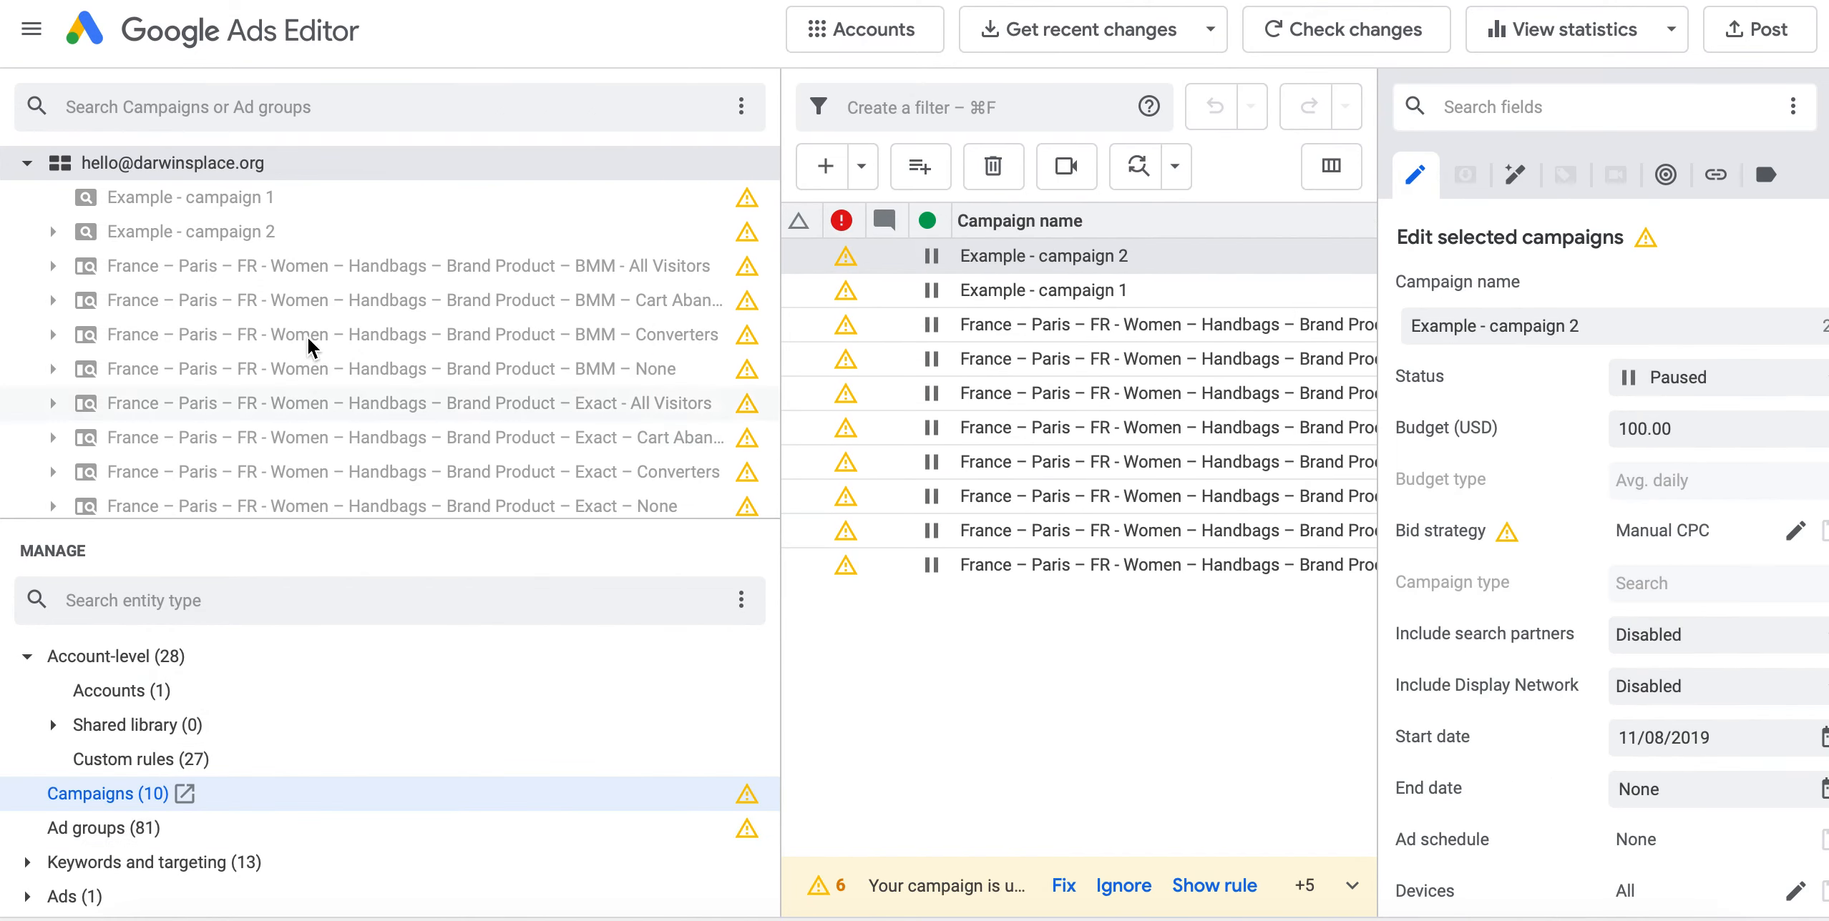
{"action": "left_click", "coordinate": [152, 269]}
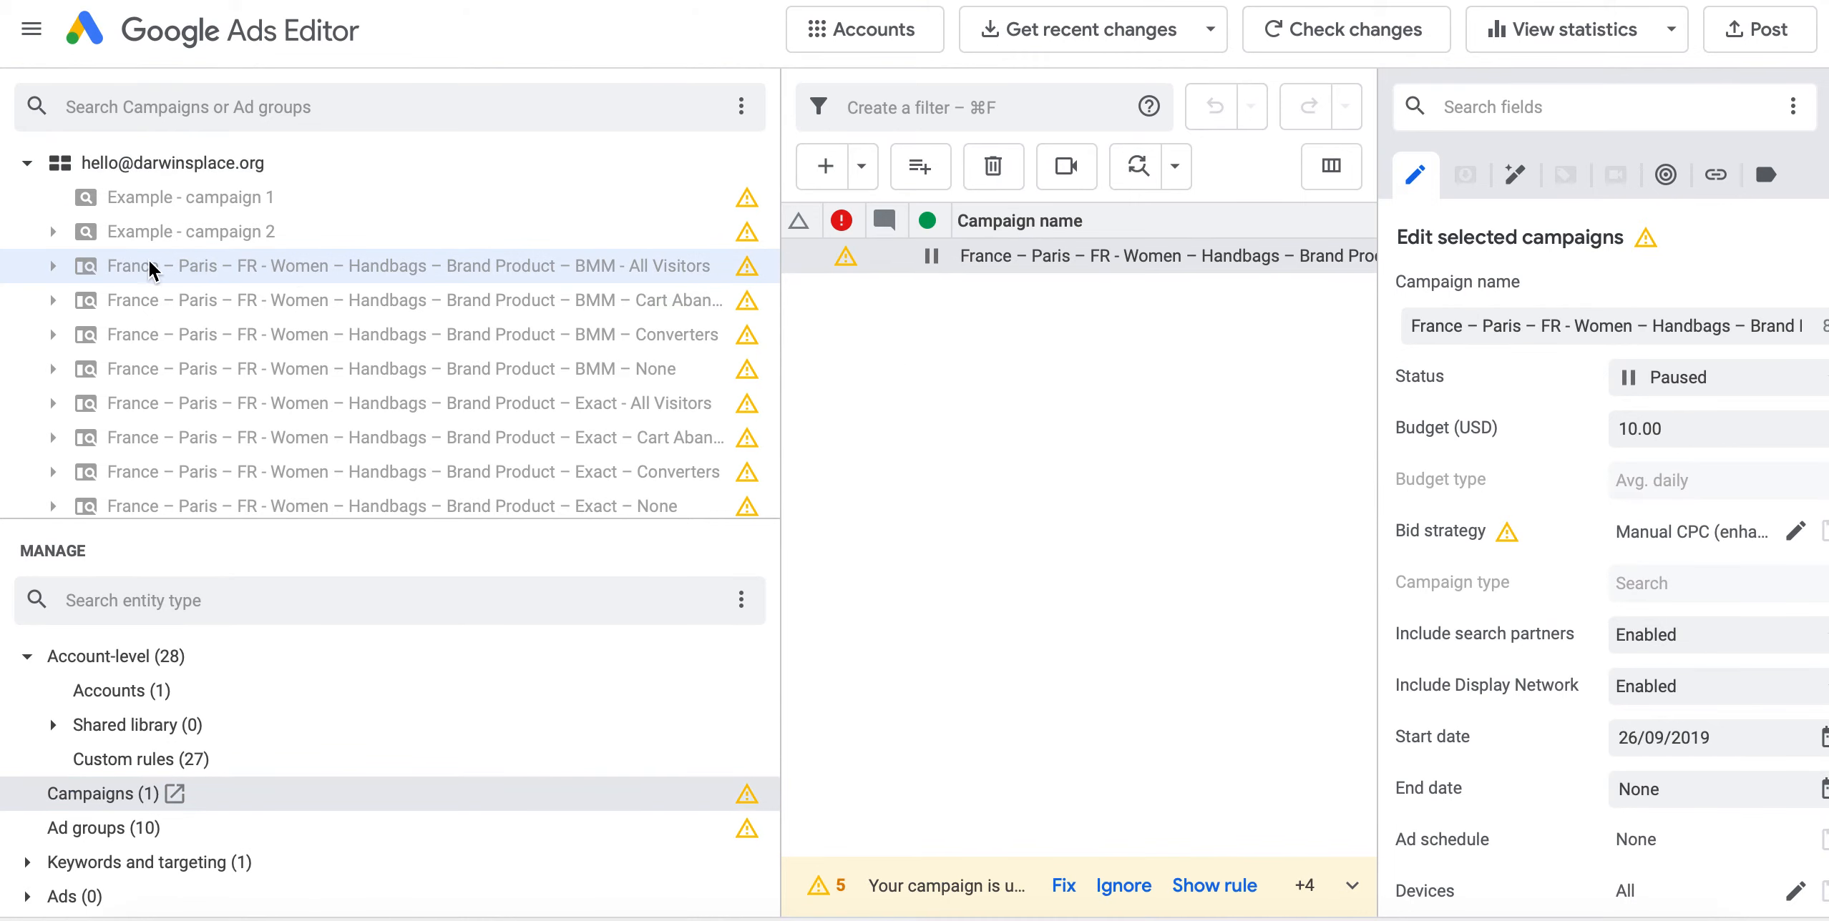
- Expand the Brand Product – BMM - All Visitors campaign, examine its list of BMM ad groups, and collapse it again
{"action": "left_click", "coordinate": [53, 266]}
{"action": "scroll", "coordinate": [286, 344], "scroll_direction": "down", "scroll_amount": 3}
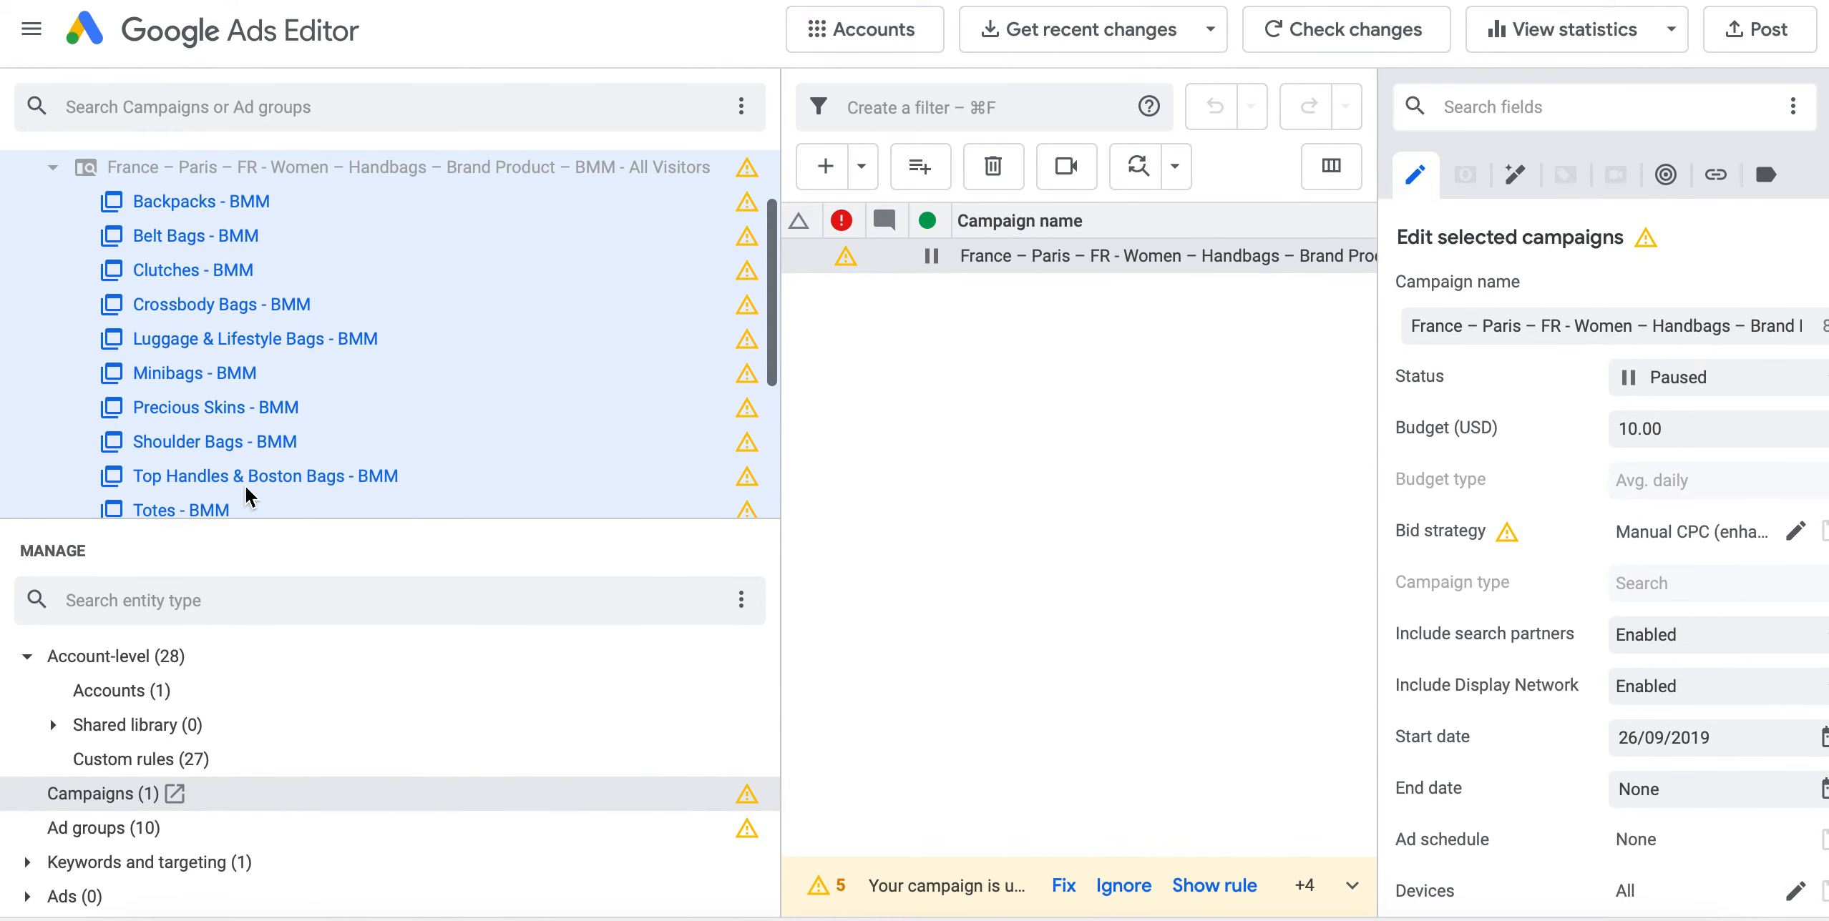
{"action": "scroll", "coordinate": [298, 361], "scroll_direction": "down", "scroll_amount": 3}
{"action": "scroll", "coordinate": [295, 358], "scroll_direction": "up", "scroll_amount": 5}
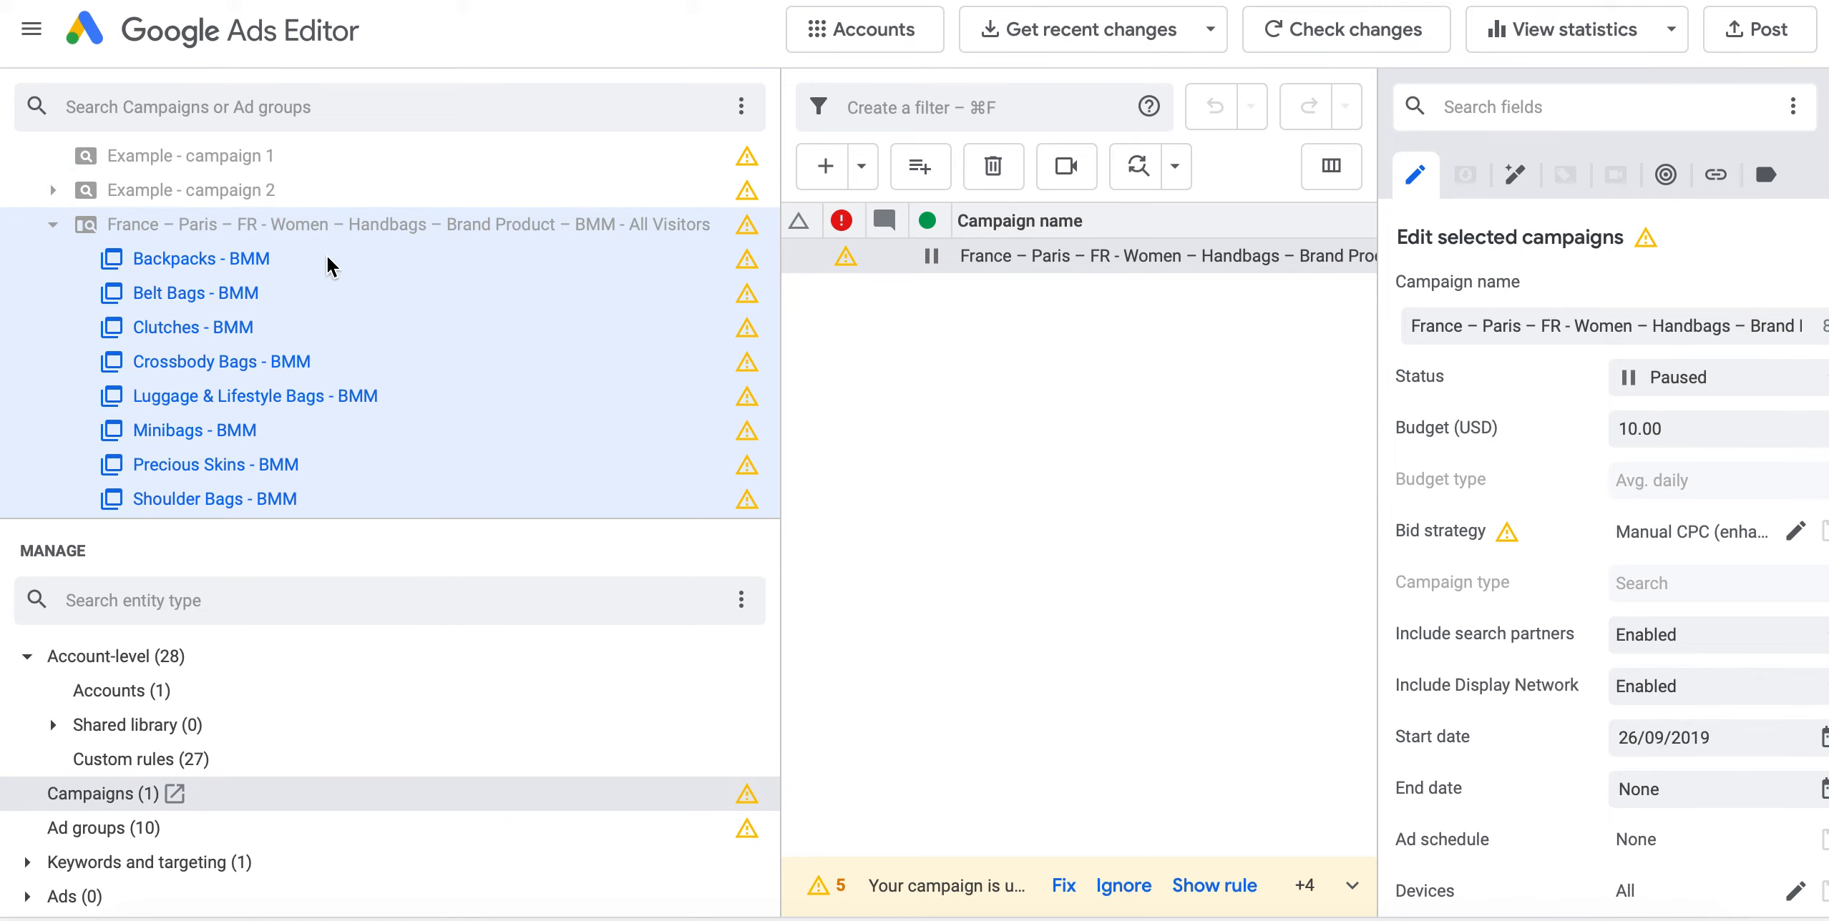
{"action": "left_click", "coordinate": [51, 225]}
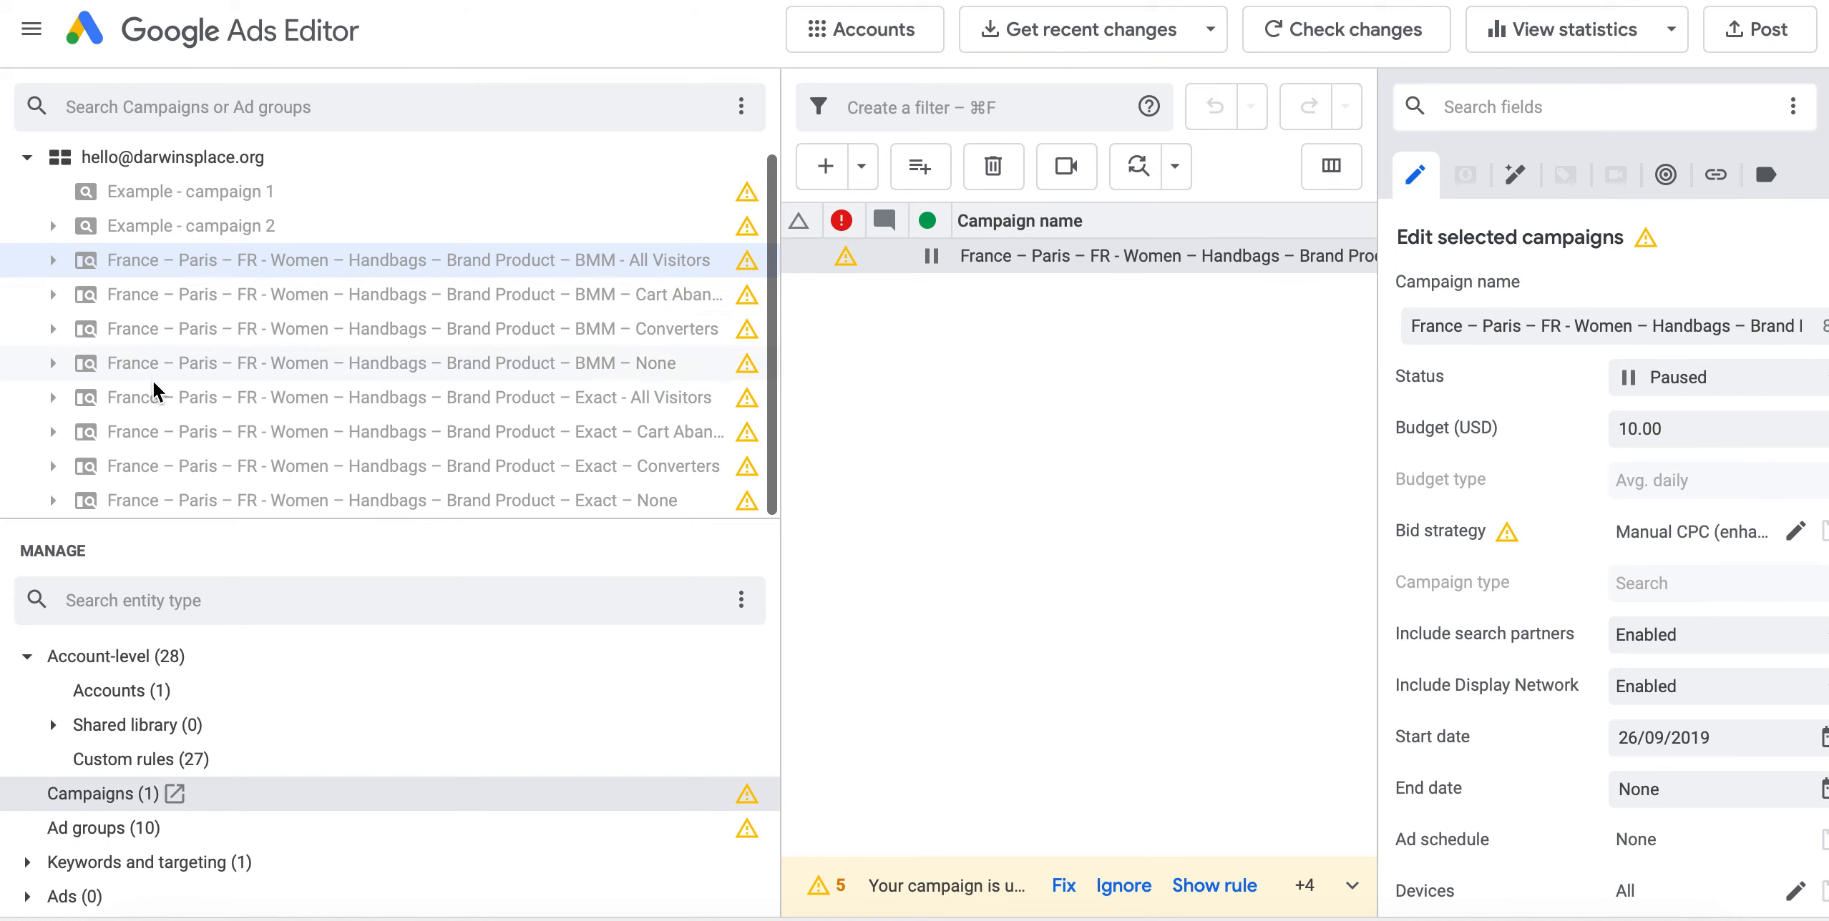
- Expand the Brand Product – Exact - All Visitors campaign, check its Exact ad groups, and collapse it again
{"action": "left_click", "coordinate": [53, 398]}
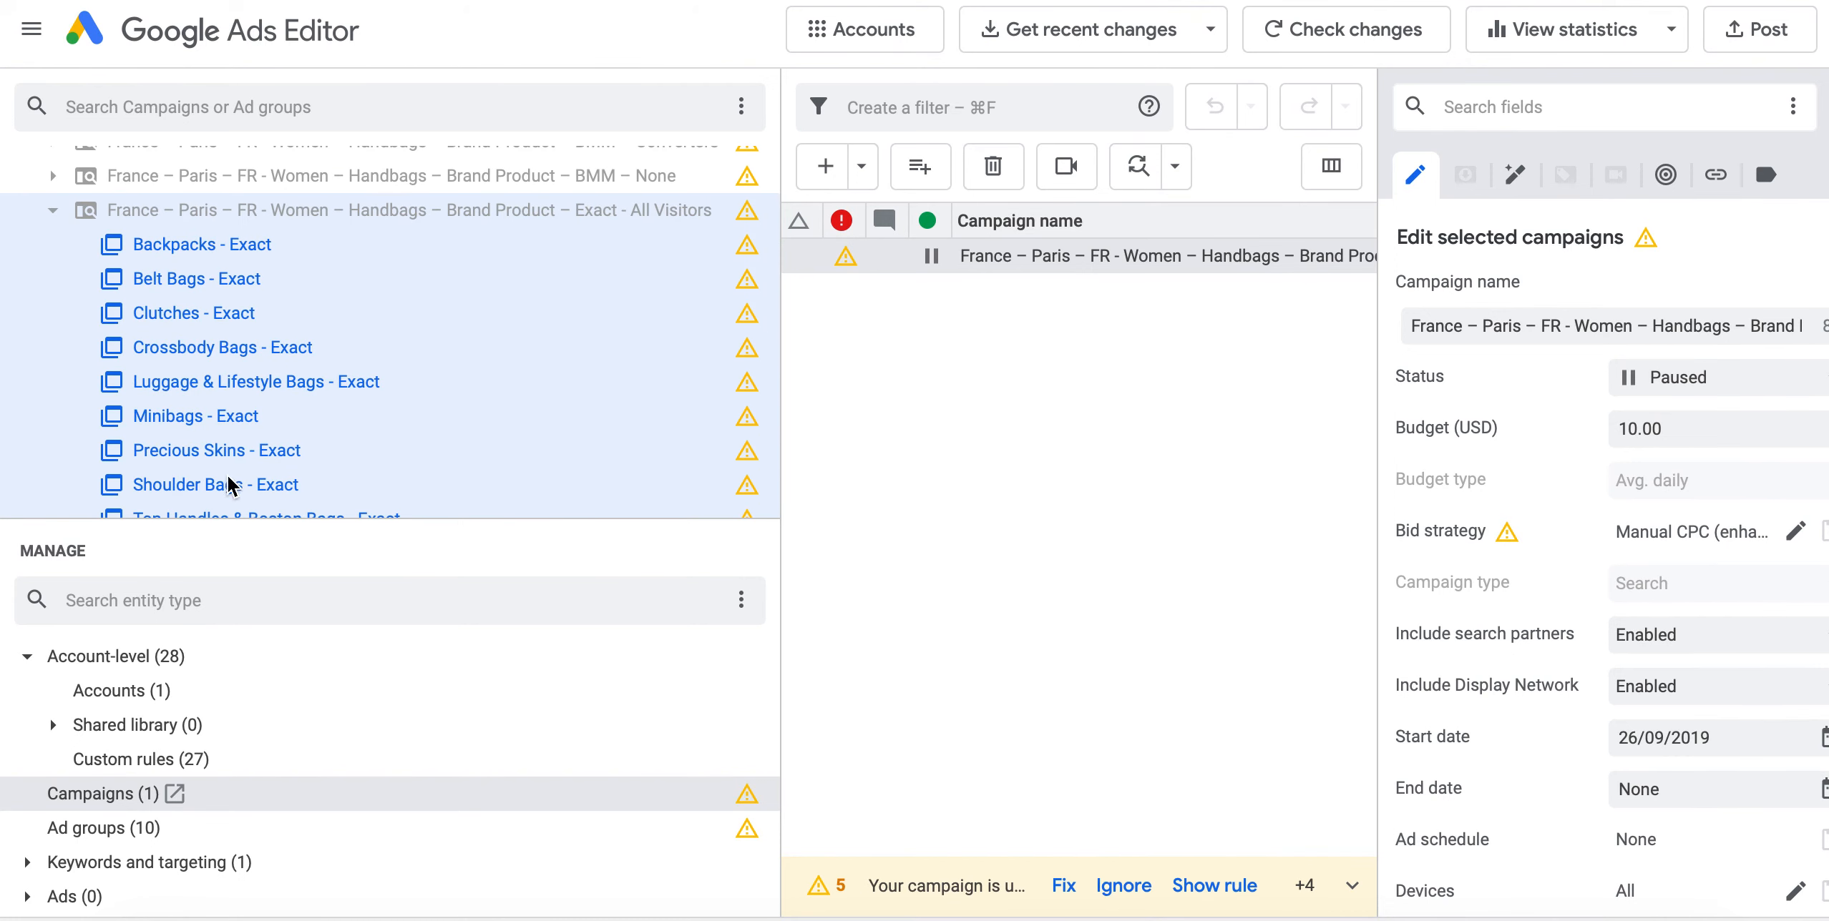
{"action": "scroll", "coordinate": [229, 485], "scroll_direction": "down", "scroll_amount": 5}
{"action": "scroll", "coordinate": [218, 413], "scroll_direction": "up", "scroll_amount": 8}
{"action": "left_click", "coordinate": [53, 311]}
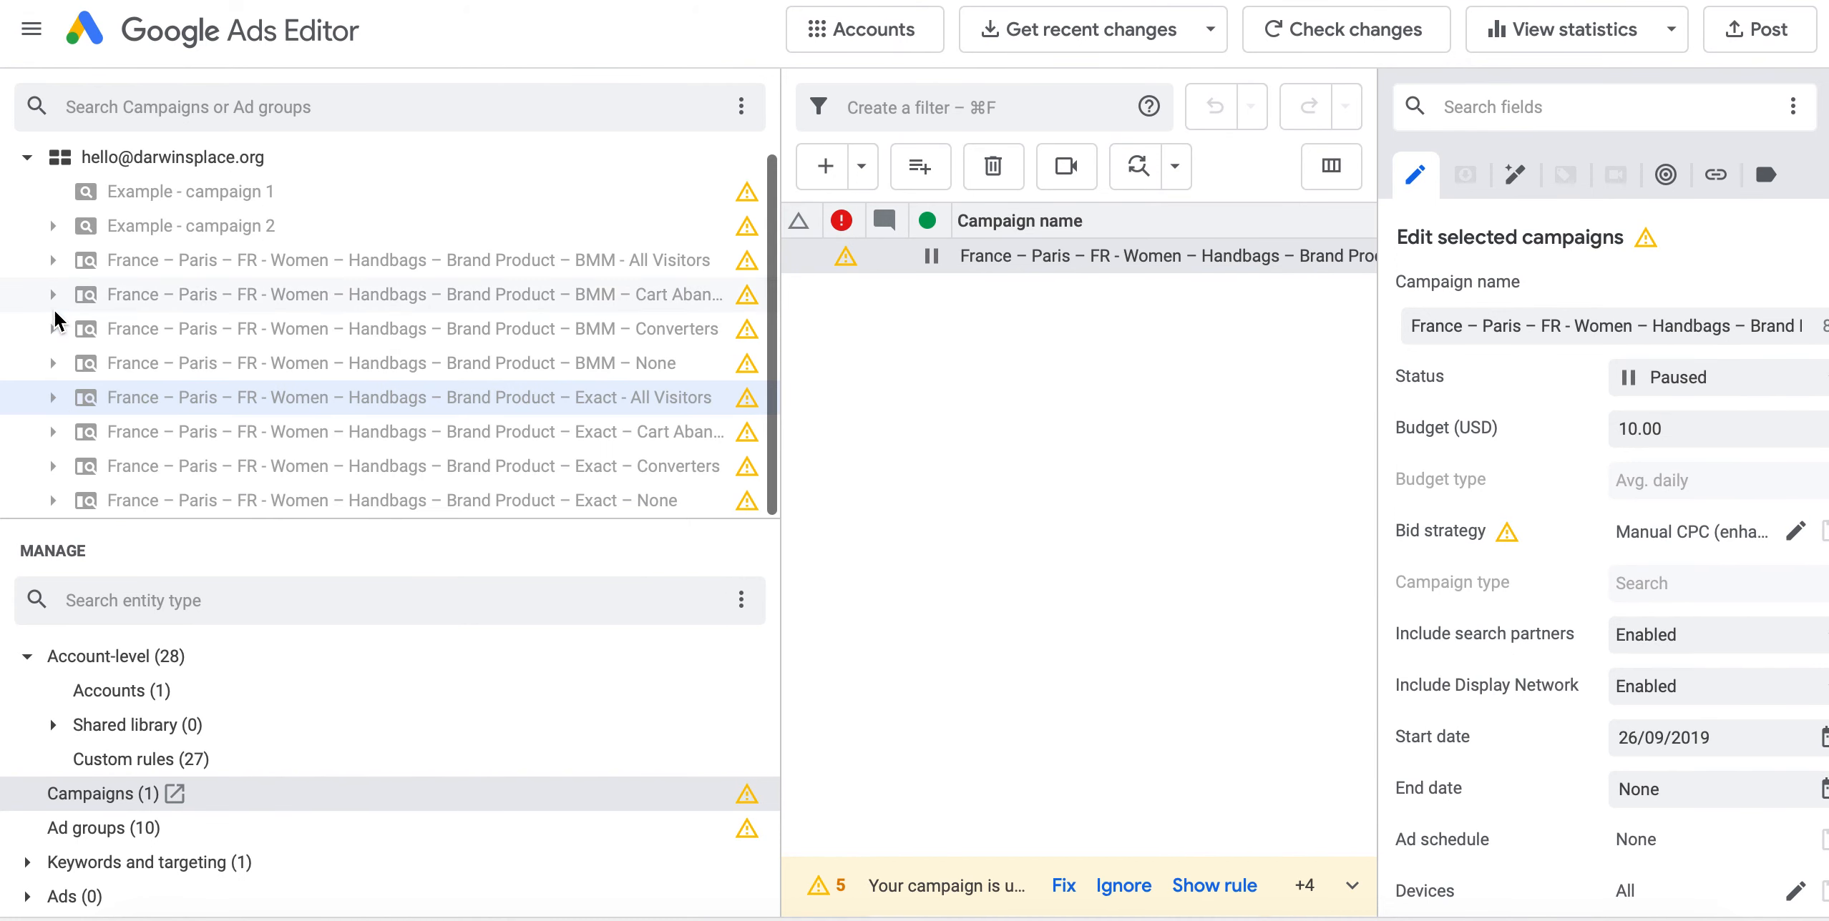
- Check the ad groups inside the Brand Product – Exact – Converters campaign, collapse it, and narrow the campaign tree
{"action": "left_click", "coordinate": [55, 466]}
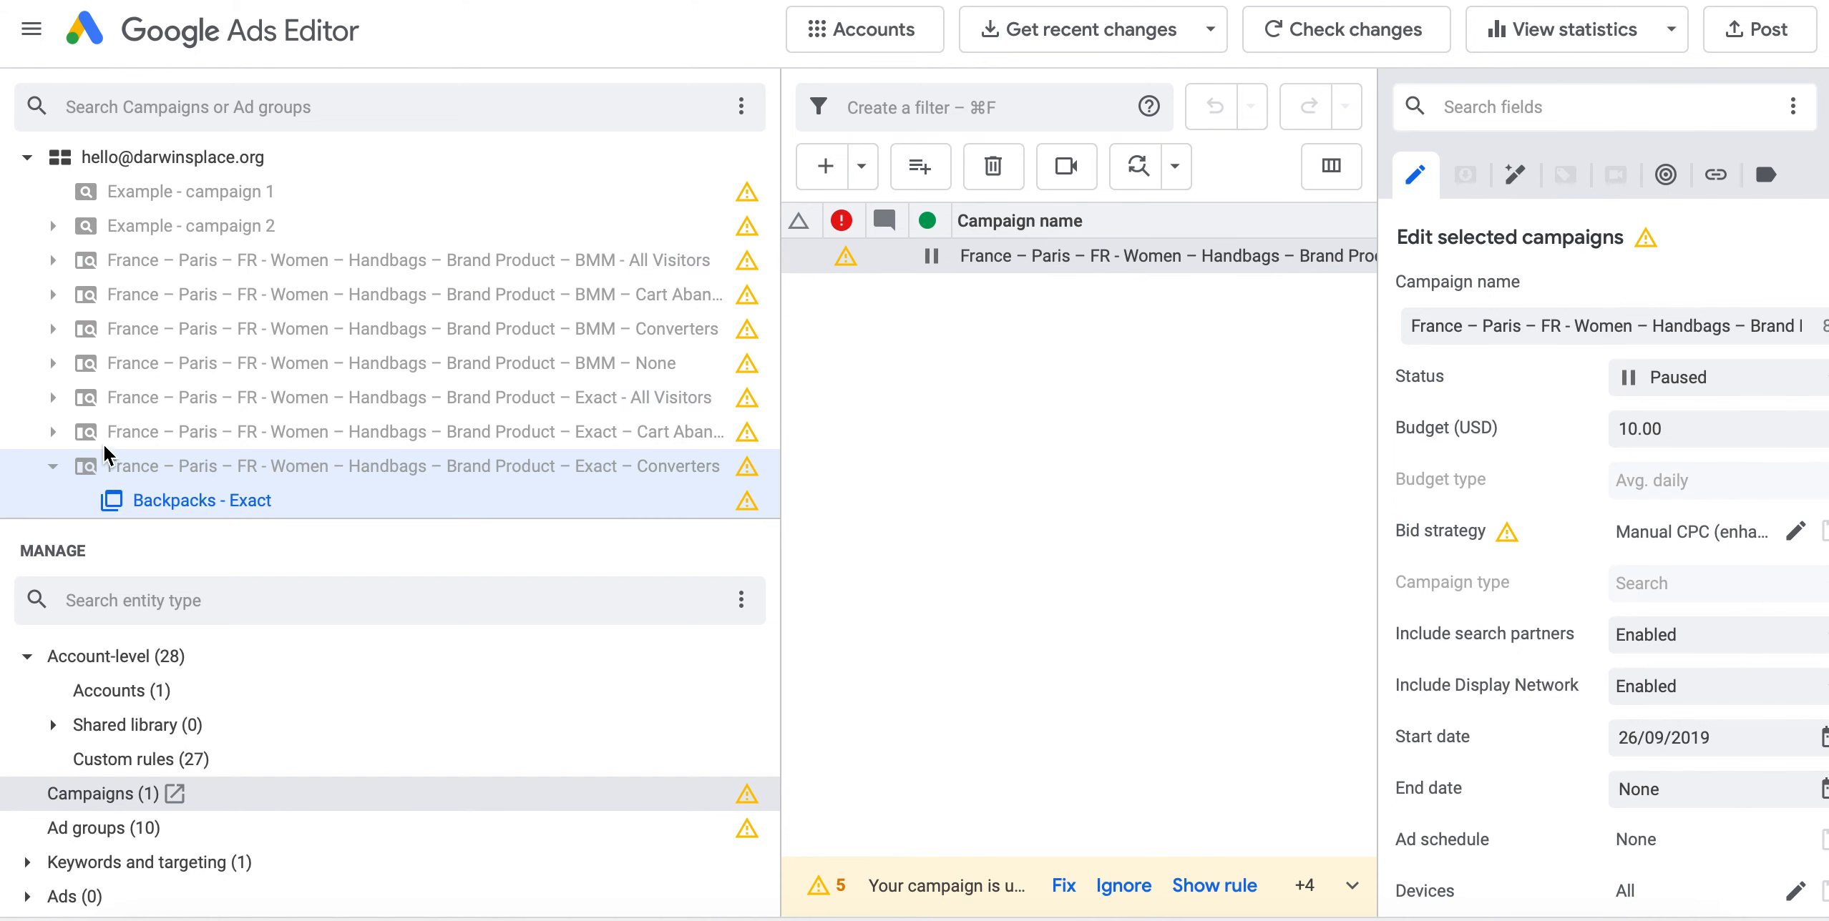
{"action": "scroll", "coordinate": [392, 379], "scroll_direction": "down", "scroll_amount": 3}
{"action": "scroll", "coordinate": [392, 379], "scroll_direction": "up", "scroll_amount": 2}
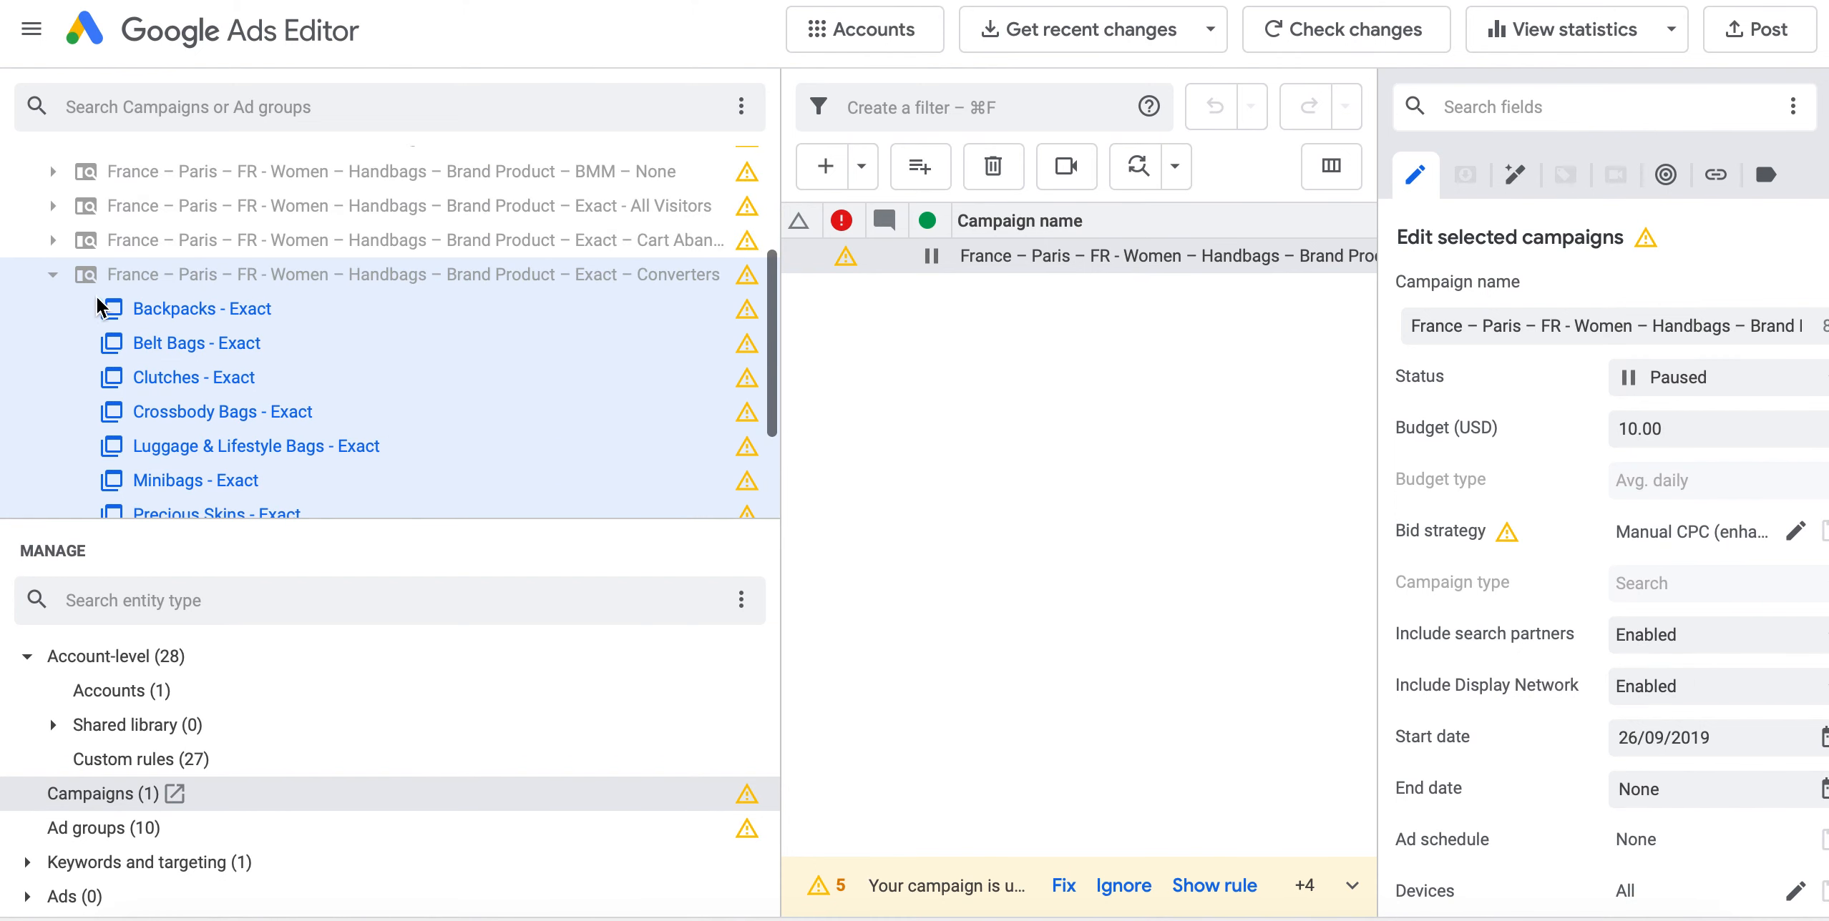
{"action": "left_click", "coordinate": [54, 273]}
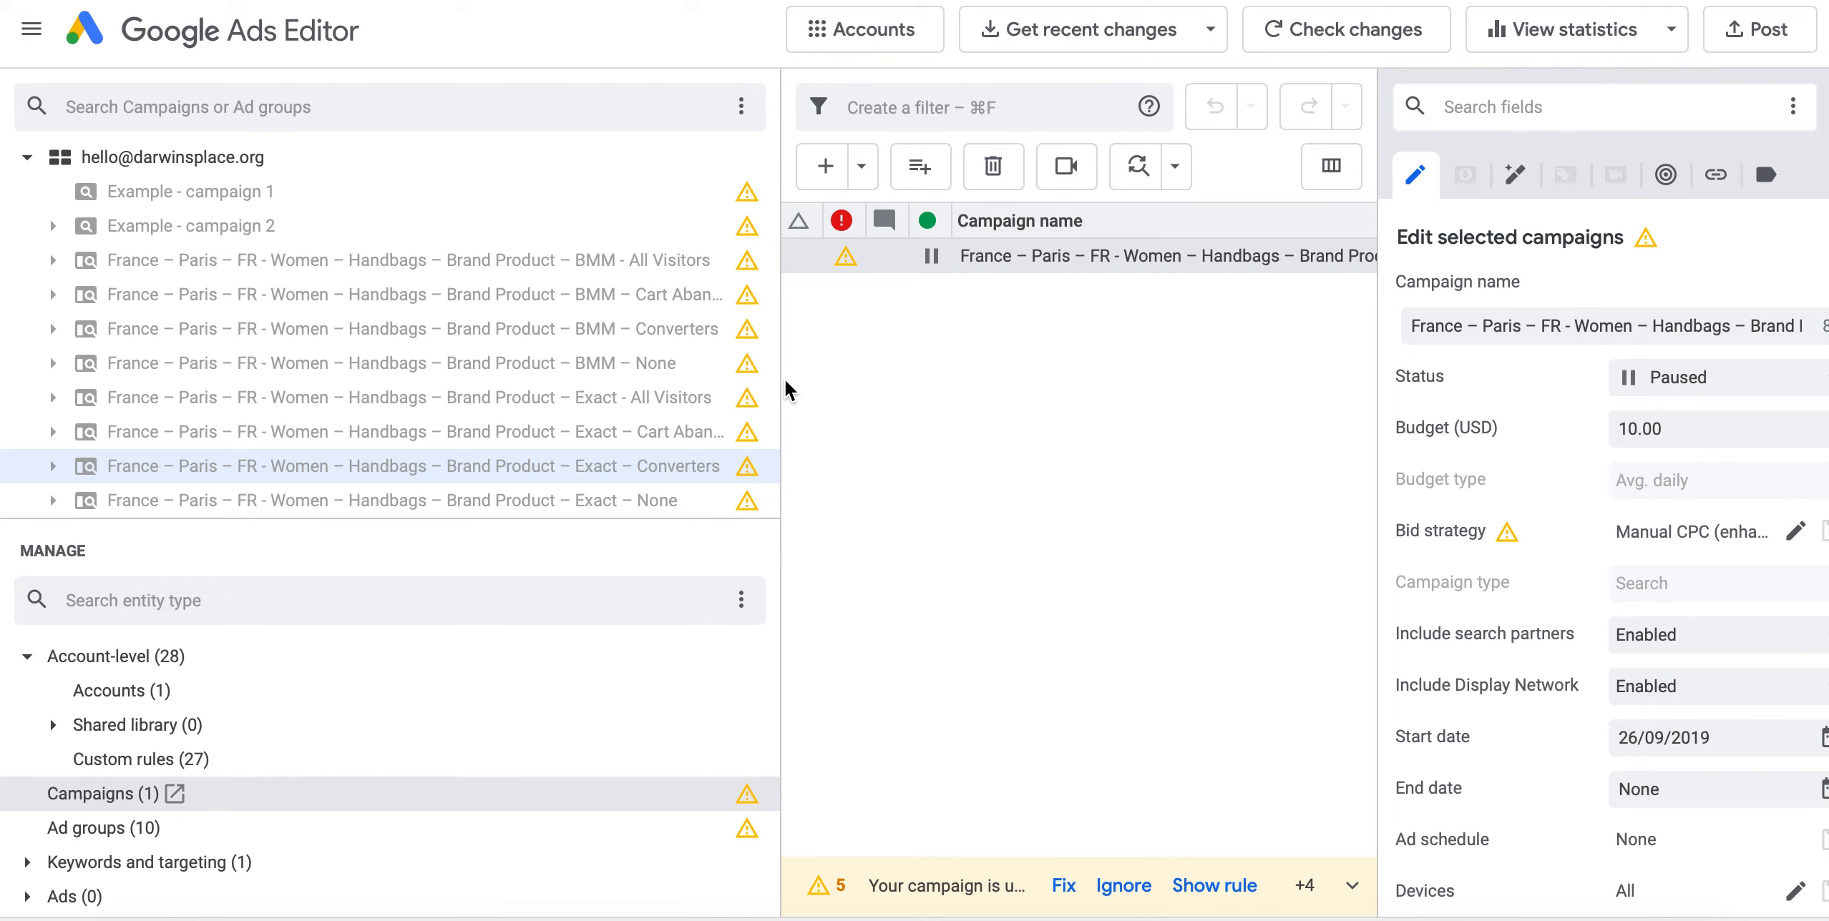
{"action": "left_click_drag", "start_coordinate": [784, 390], "coordinate": [676, 391]}
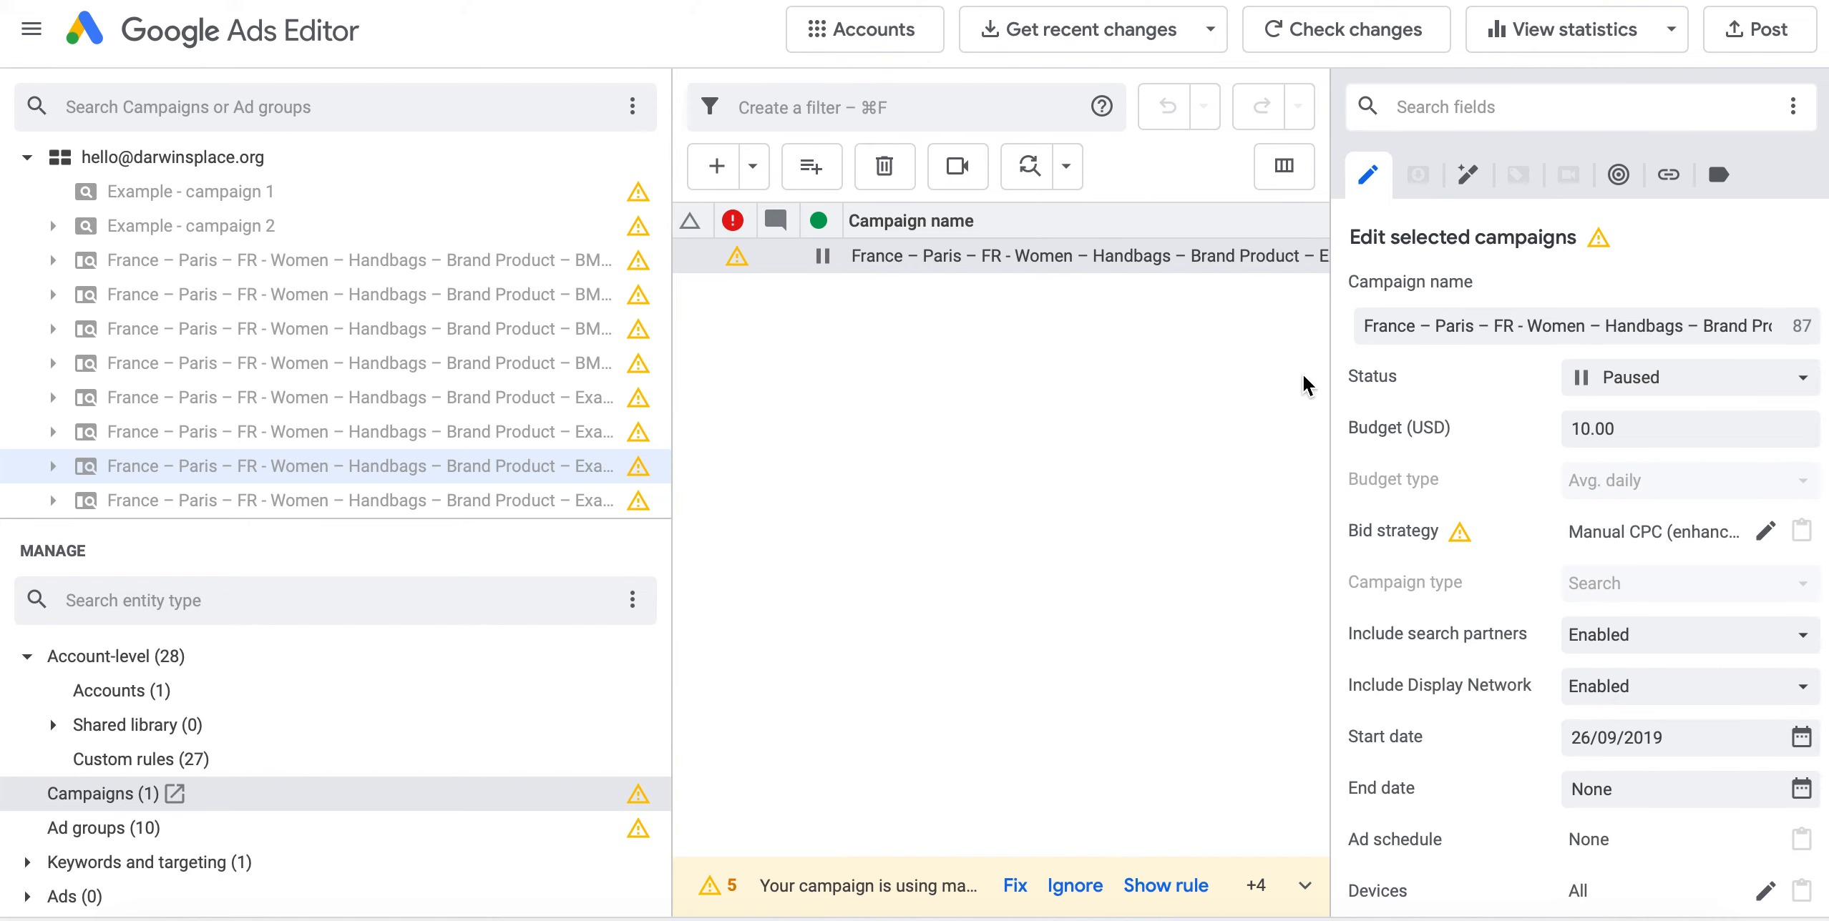